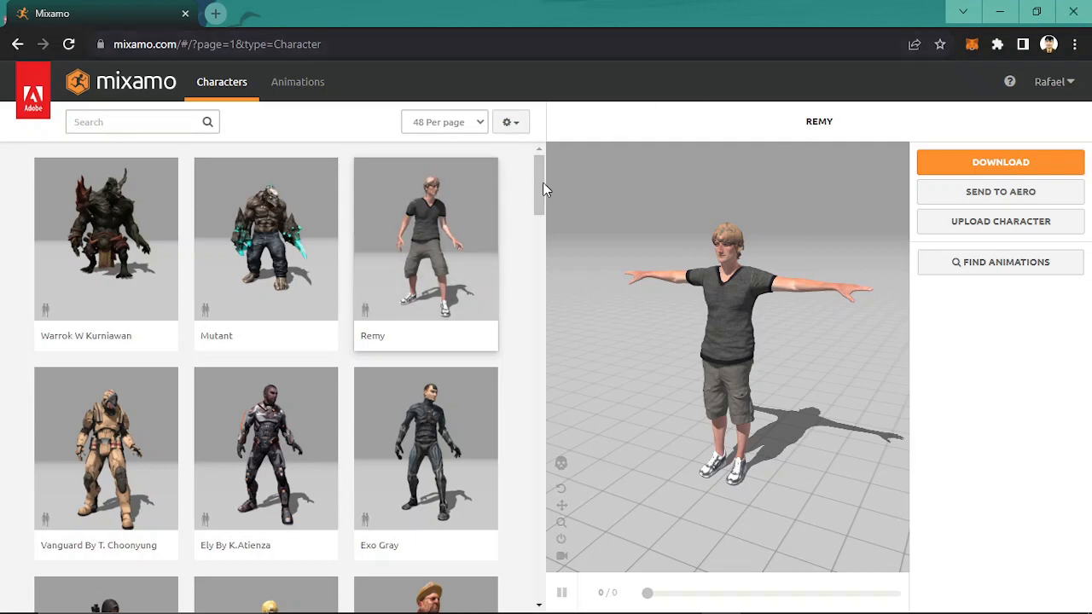
# Go to the third page of the character library and load the Paladin W/Prop J Nordstrom character.
pyautogui.moveTo(542, 182); pyautogui.dragTo(499, 600)
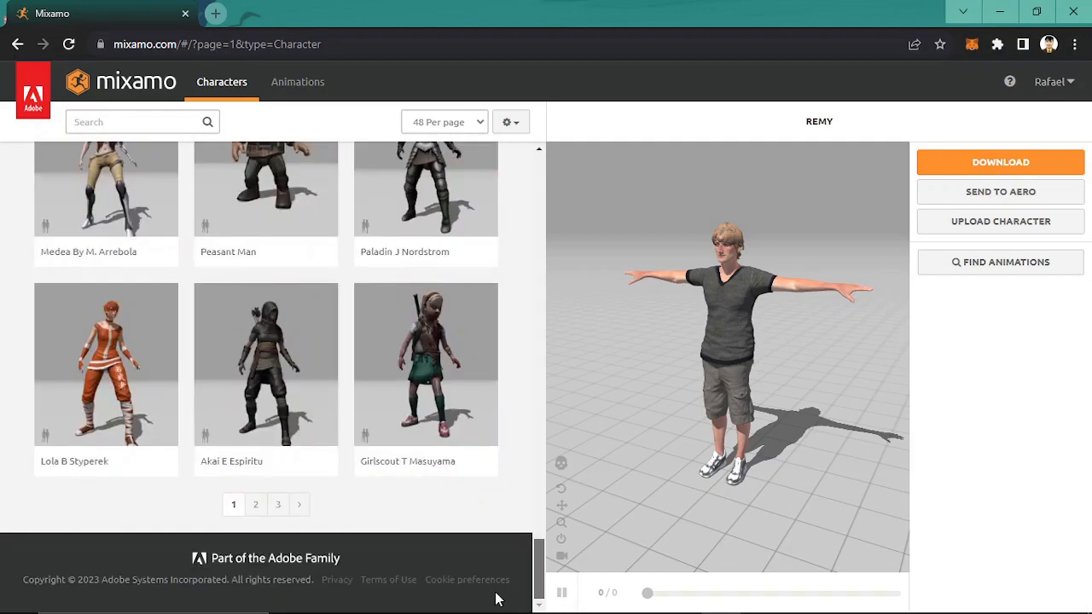
pyautogui.click(255, 504)
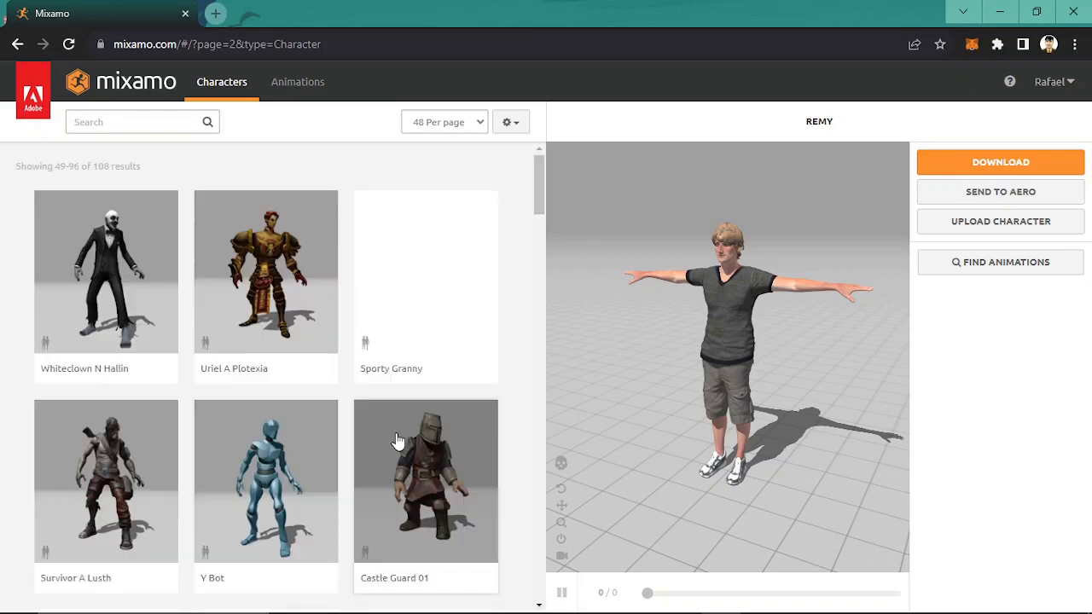
pyautogui.moveTo(540, 174); pyautogui.dragTo(495, 557)
pyautogui.click(287, 531)
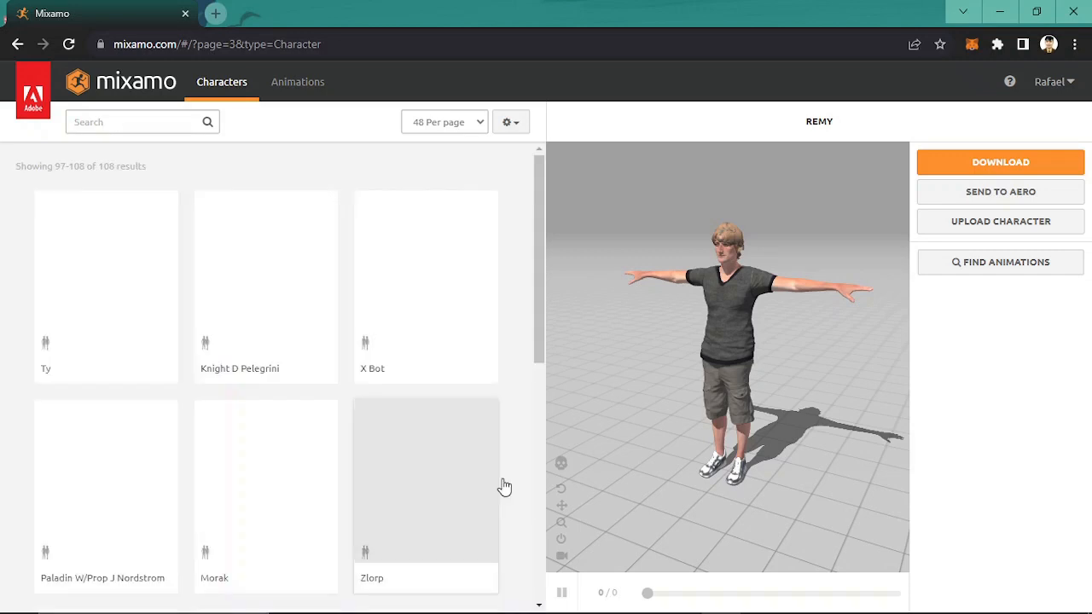
pyautogui.click(122, 461)
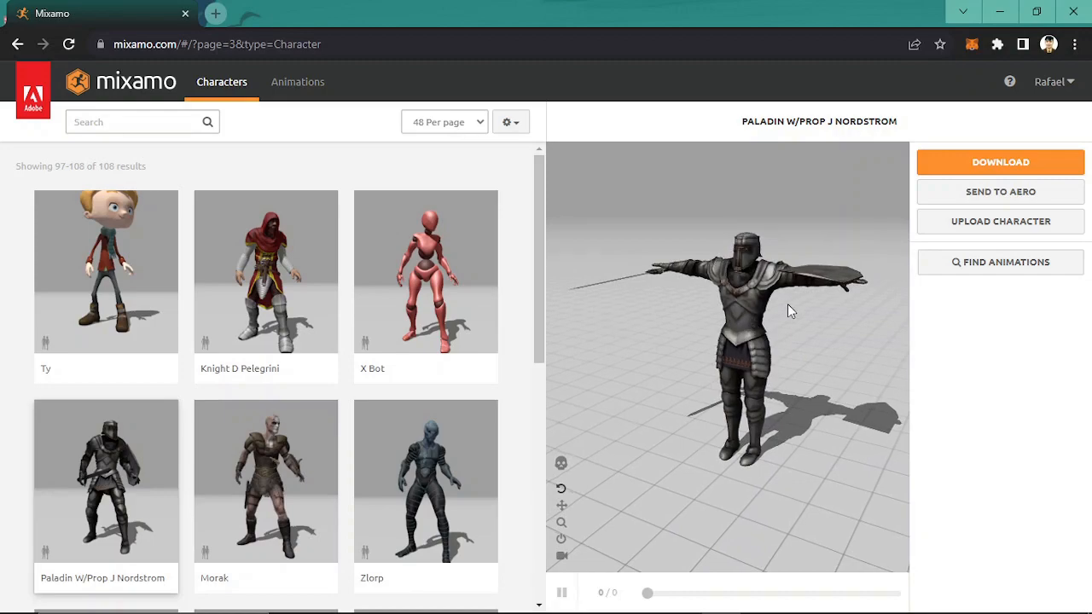
# Inspect the paladin from all sides and download it as FBX Binary (.fbx) in T-pose.
pyautogui.moveTo(812, 293); pyautogui.dragTo(846, 306)
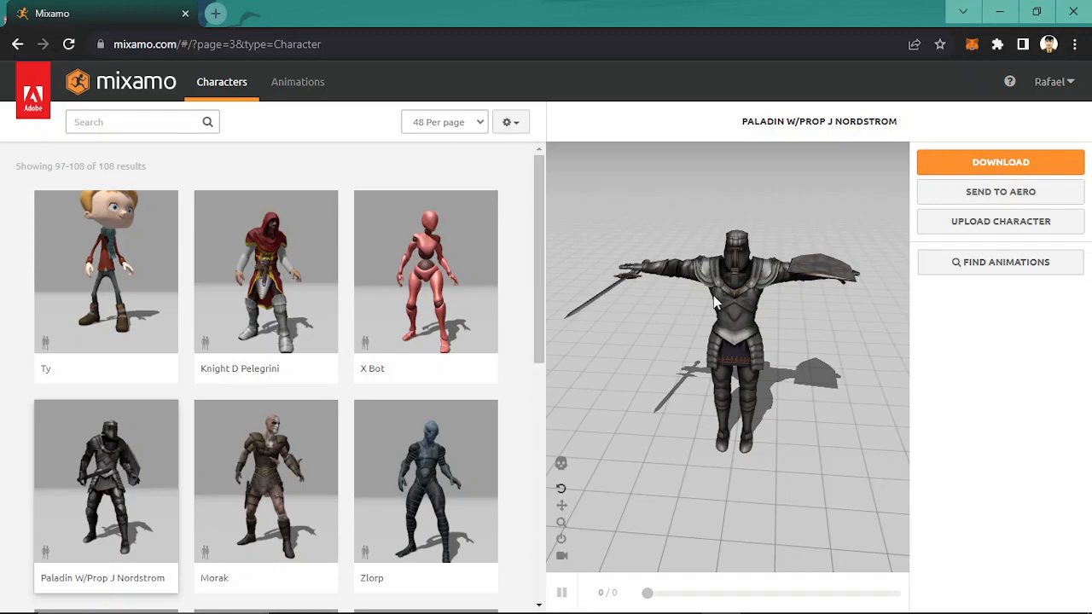
pyautogui.moveTo(737, 319); pyautogui.dragTo(697, 315)
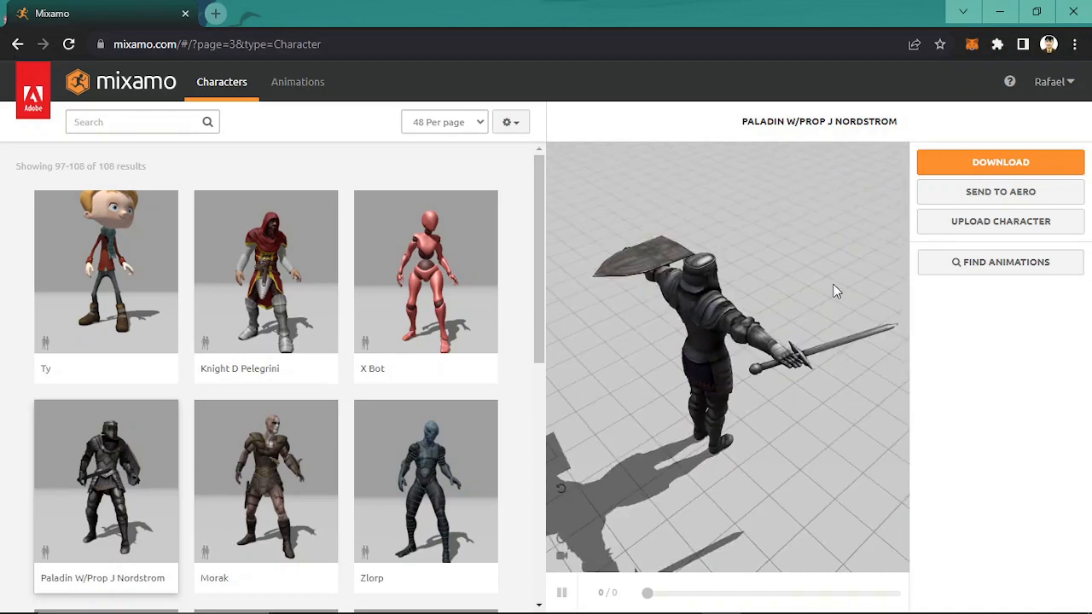
pyautogui.moveTo(835, 291); pyautogui.dragTo(748, 248)
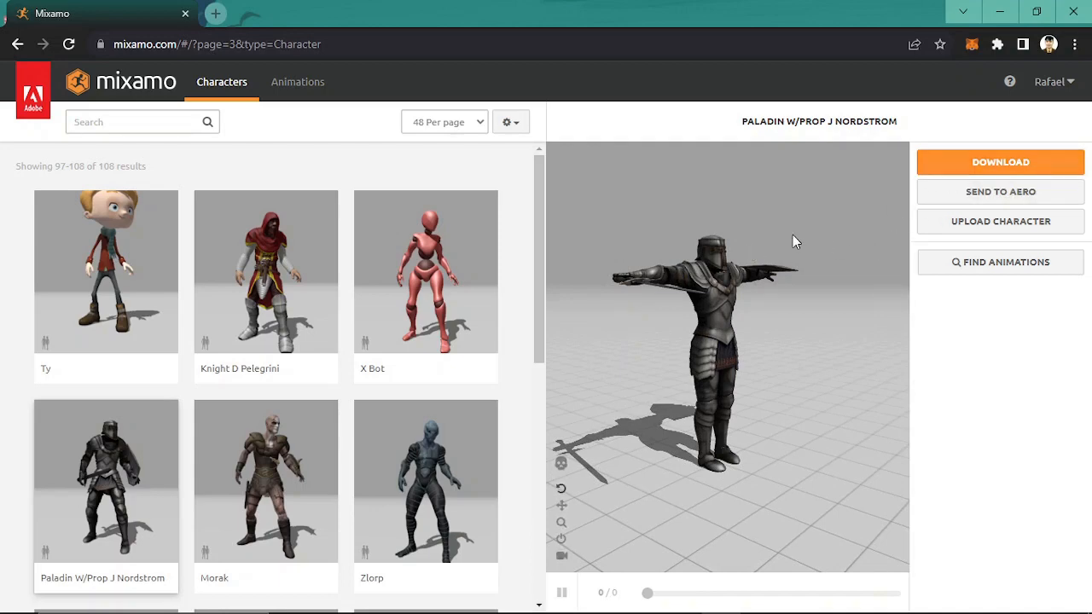
pyautogui.moveTo(796, 237); pyautogui.dragTo(794, 261)
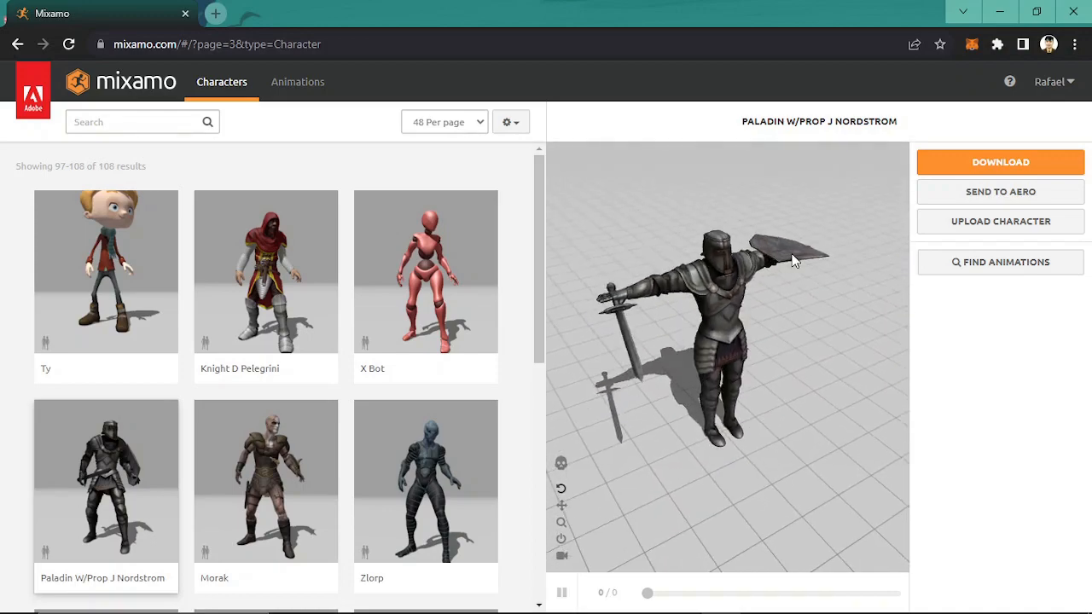
pyautogui.moveTo(794, 260); pyautogui.dragTo(748, 254)
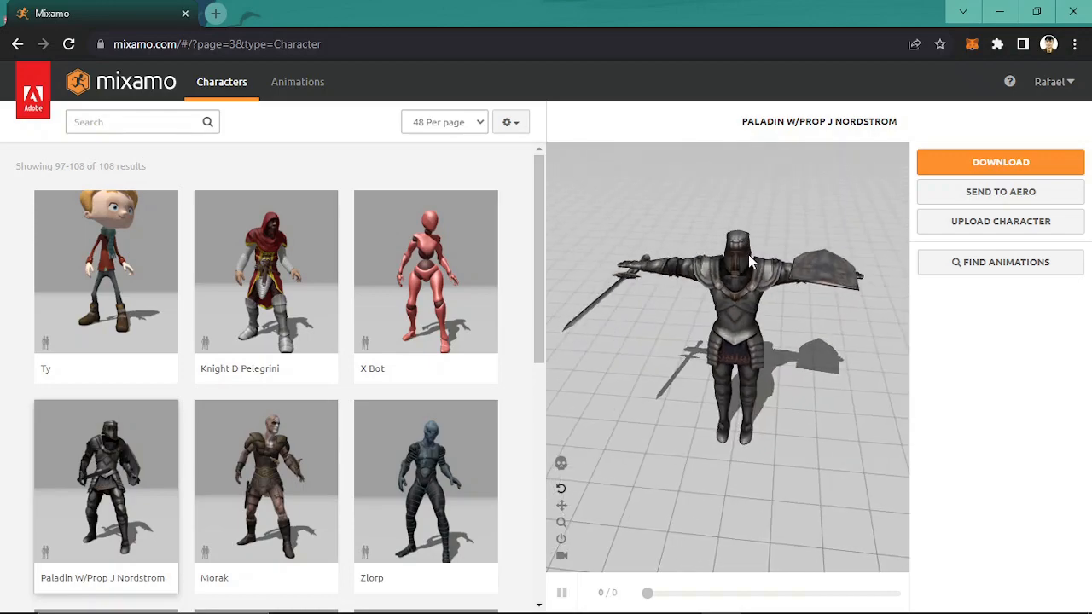
pyautogui.click(1011, 163)
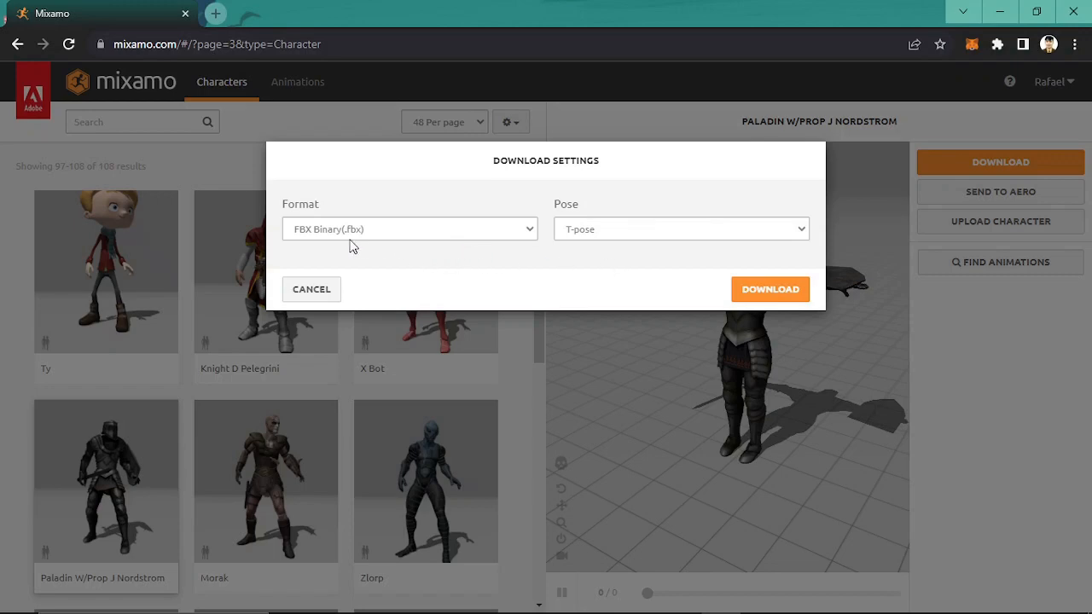
pyautogui.click(760, 295)
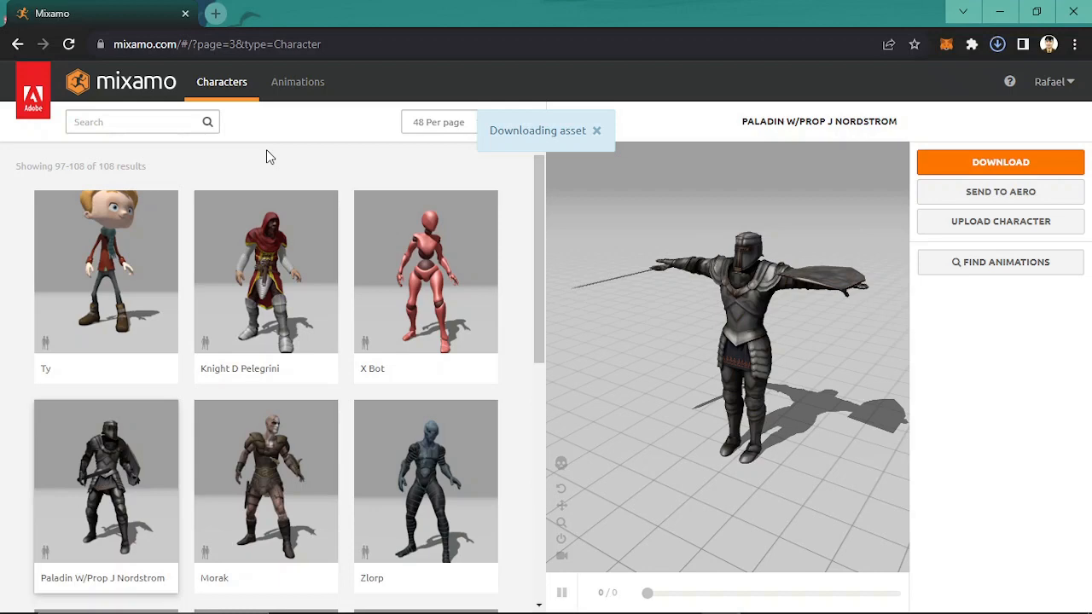
# Browse the animation library and search it for "idle".
pyautogui.click(298, 82)
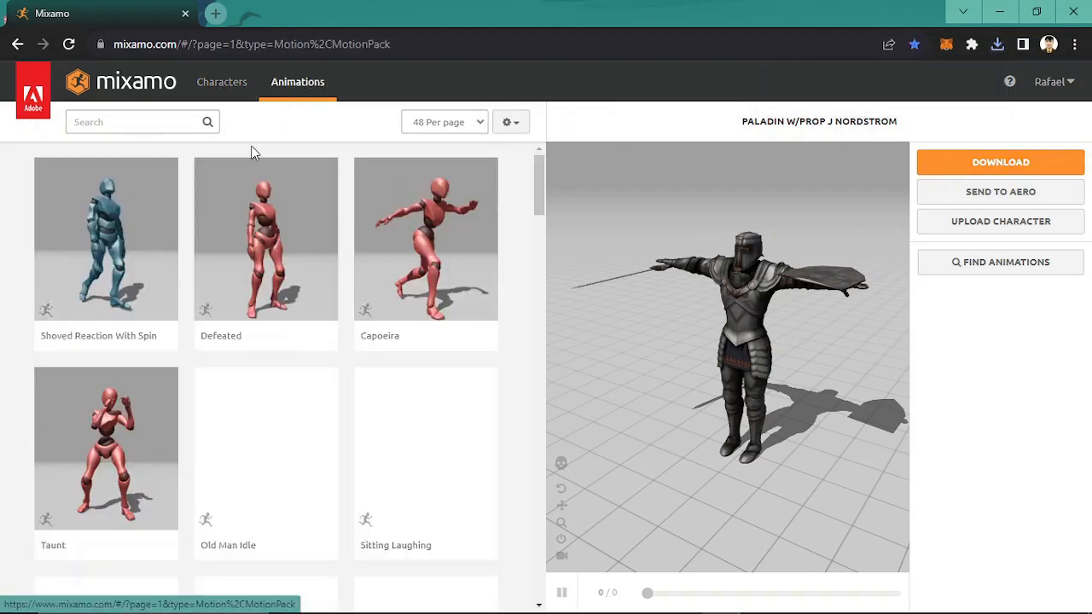
pyautogui.scroll(-5, 517, 247)
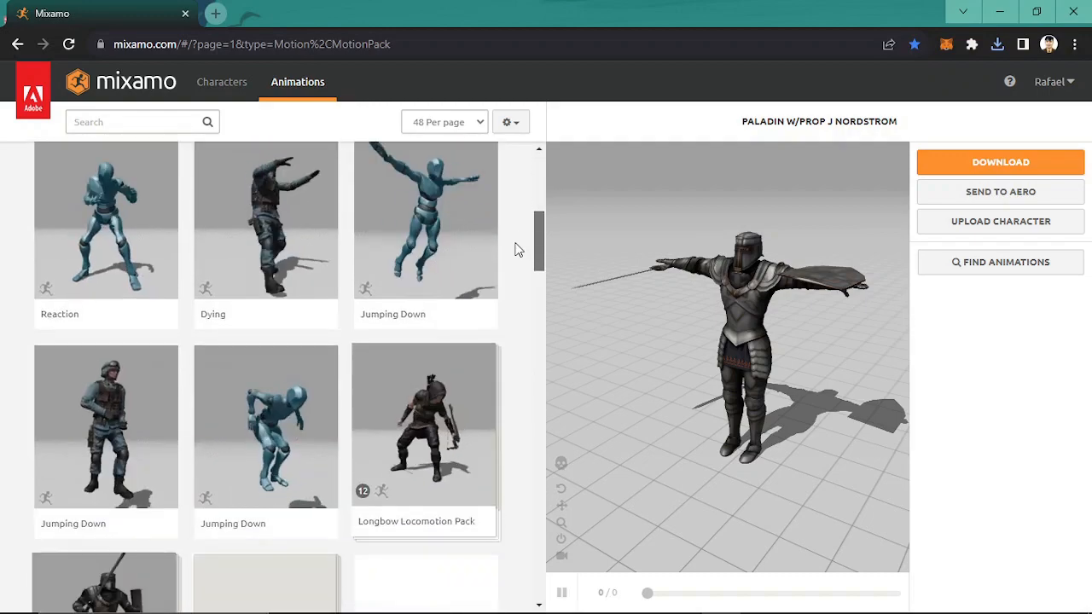
pyautogui.scroll(-6, 515, 316)
pyautogui.scroll(-10, 515, 324)
pyautogui.scroll(5, 512, 358)
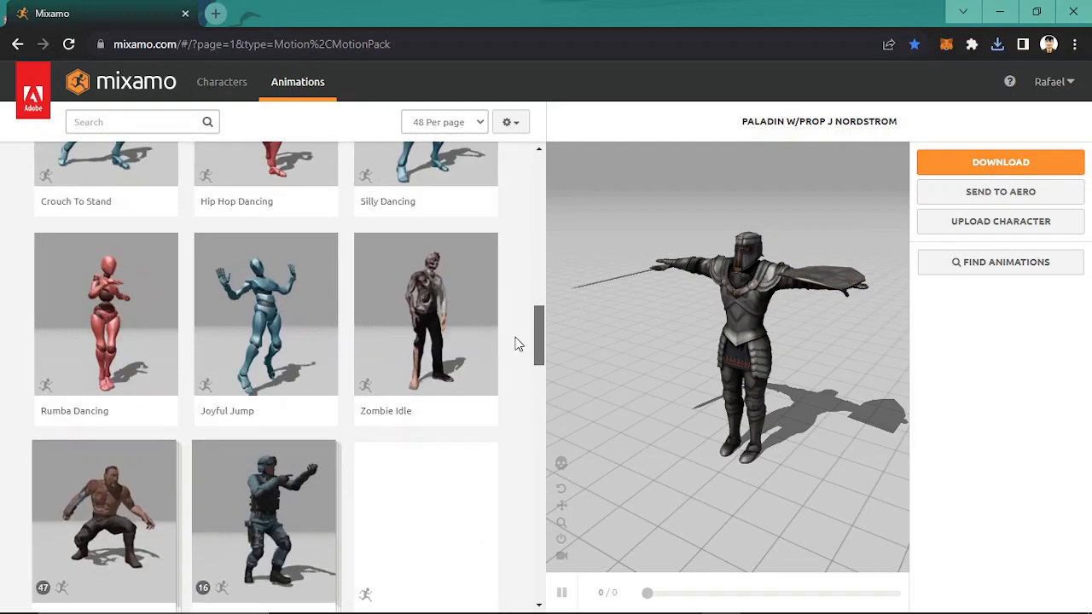
pyautogui.scroll(-10, 517, 341)
pyautogui.scroll(20, 519, 282)
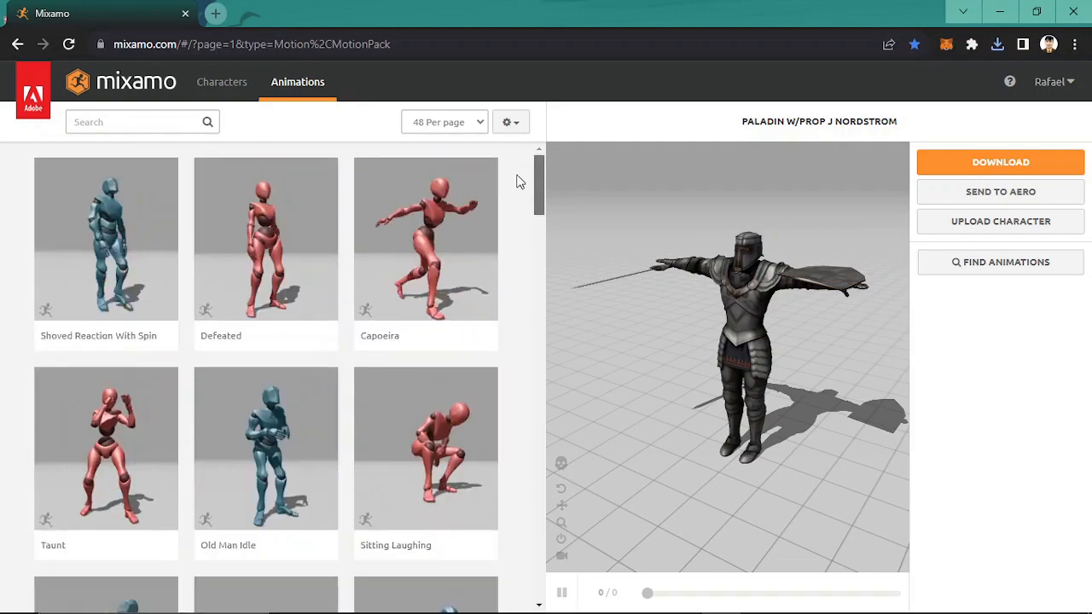
pyautogui.click(146, 119)
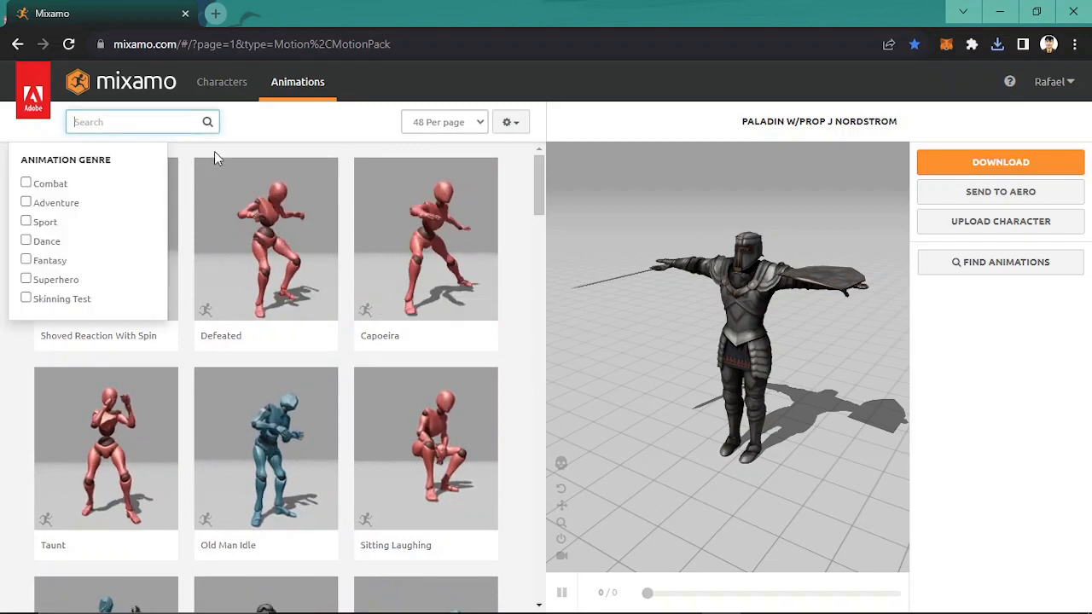
pyautogui.write('idle')
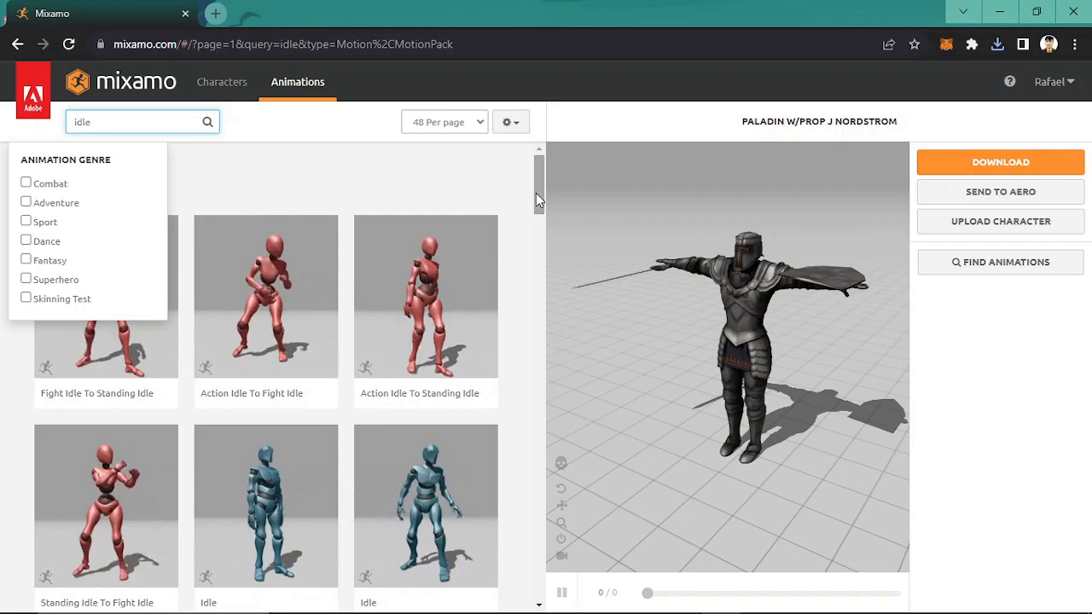
# Apply the wide-stance Idle animation with arms held apart to the paladin and preview it from the side.
pyautogui.moveTo(535, 193); pyautogui.dragTo(535, 201)
pyautogui.click(448, 415)
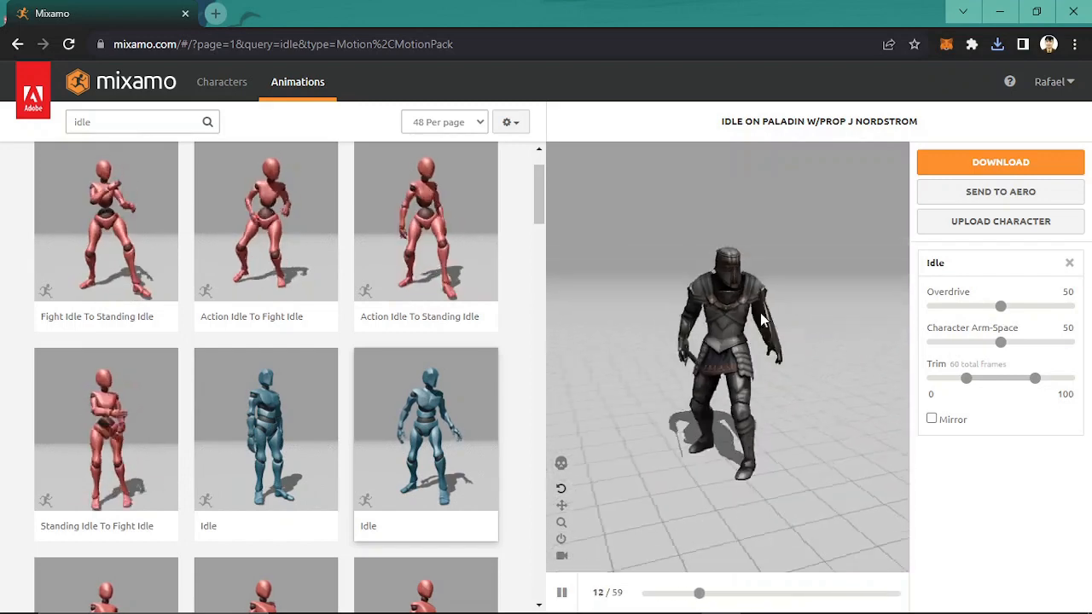
pyautogui.scroll(-2, 305, 415)
pyautogui.scroll(-2, 331, 415)
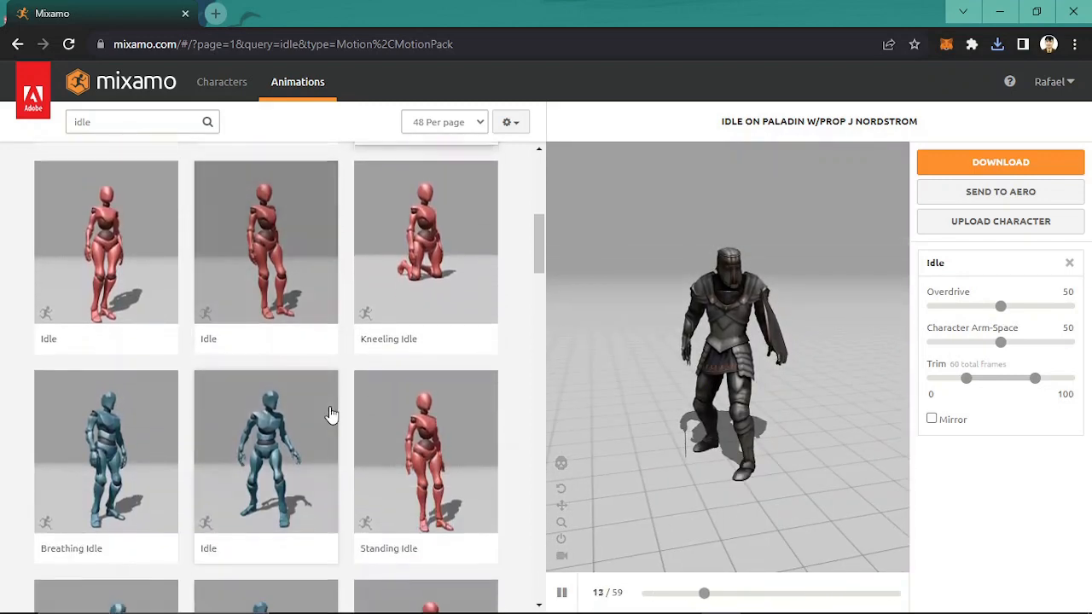
pyautogui.scroll(2, 331, 416)
pyautogui.moveTo(835, 336); pyautogui.dragTo(777, 360)
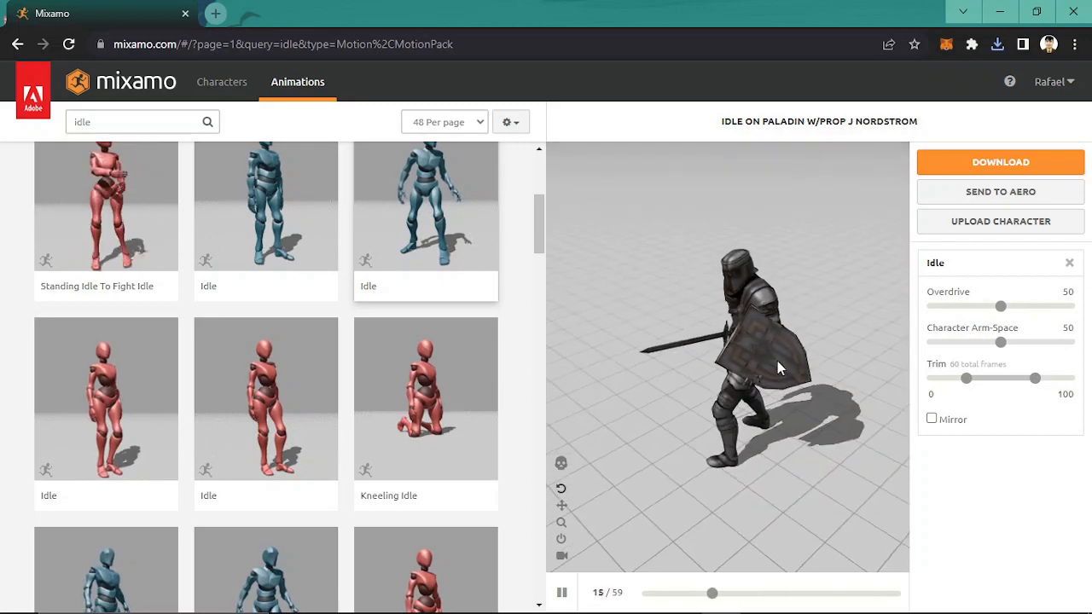
# Download the Idle animation as FBX Binary (.fbx) without skin at 30 frames per second, with no keyframe reduction.
pyautogui.click(997, 165)
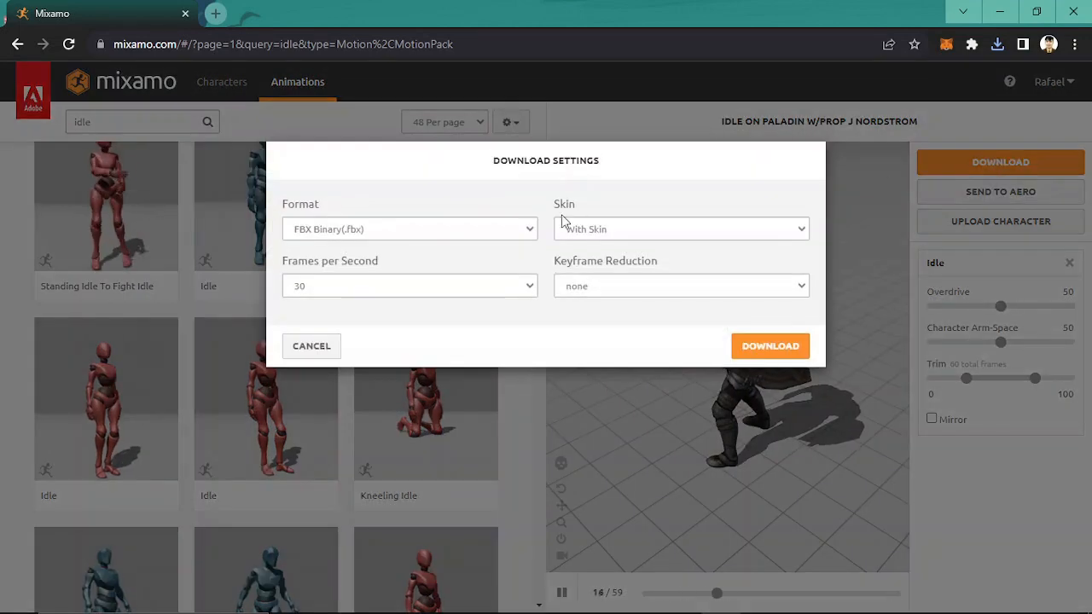
pyautogui.click(599, 233)
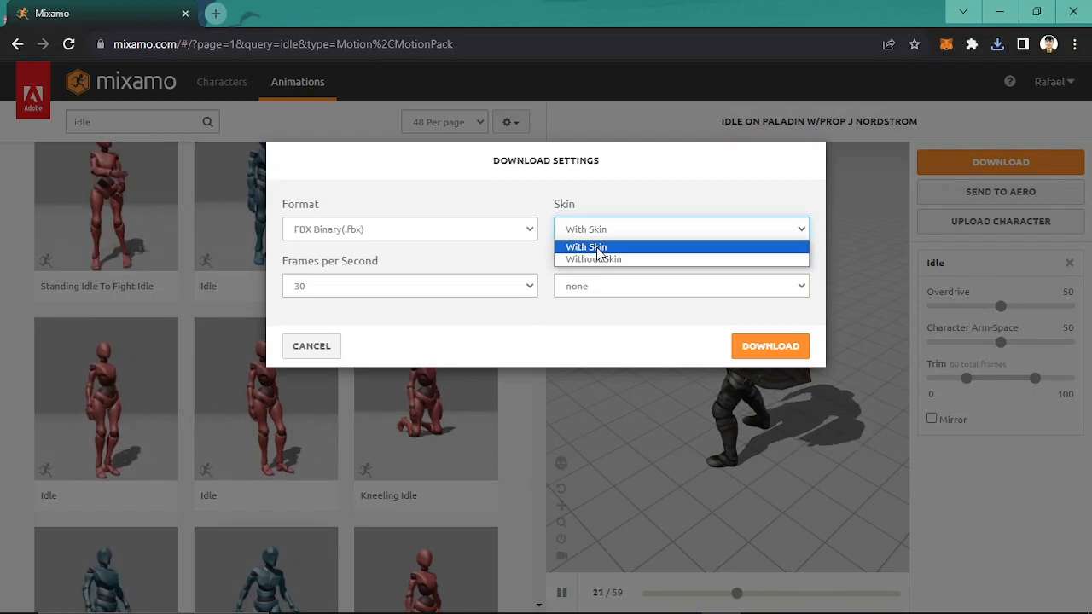
pyautogui.click(599, 260)
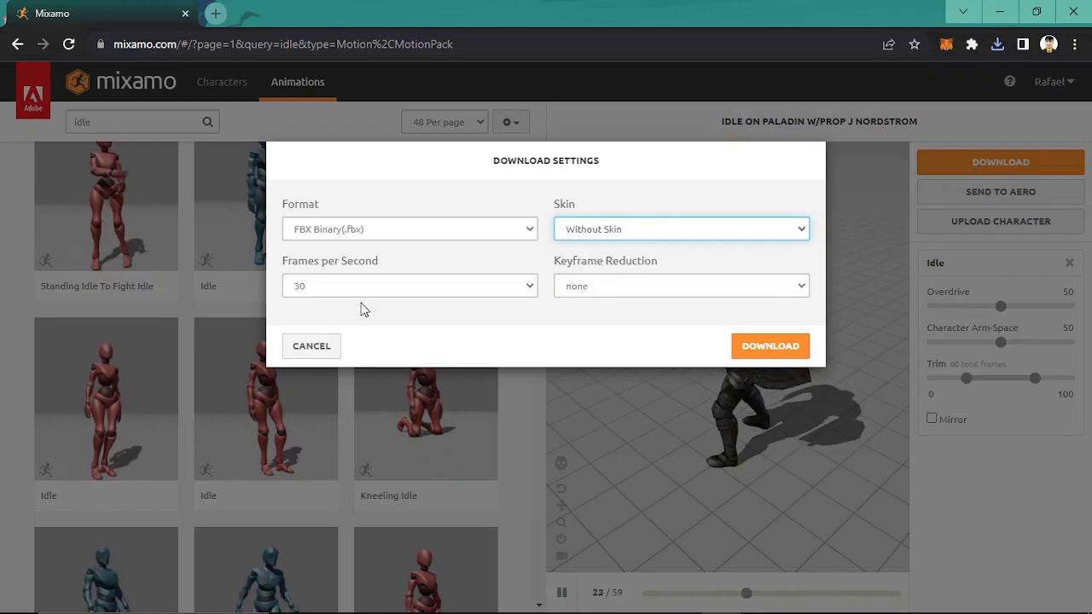
pyautogui.click(771, 348)
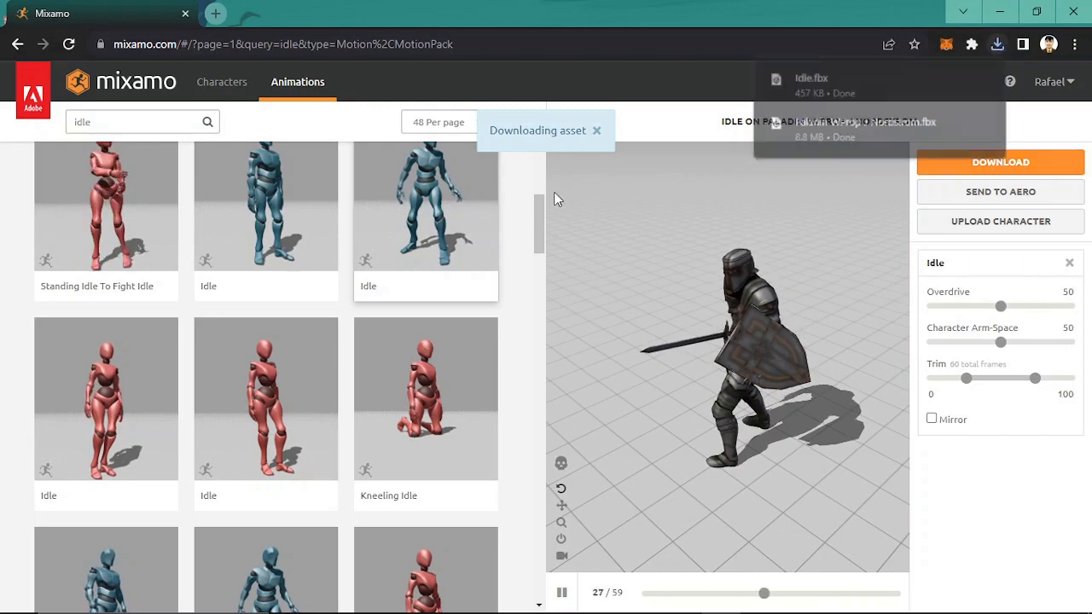
# Search the animations for "running" and apply the first plain Running animation to the paladin, previewing it from behind.
pyautogui.moveTo(103, 121); pyautogui.dragTo(56, 129)
pyautogui.write('r')
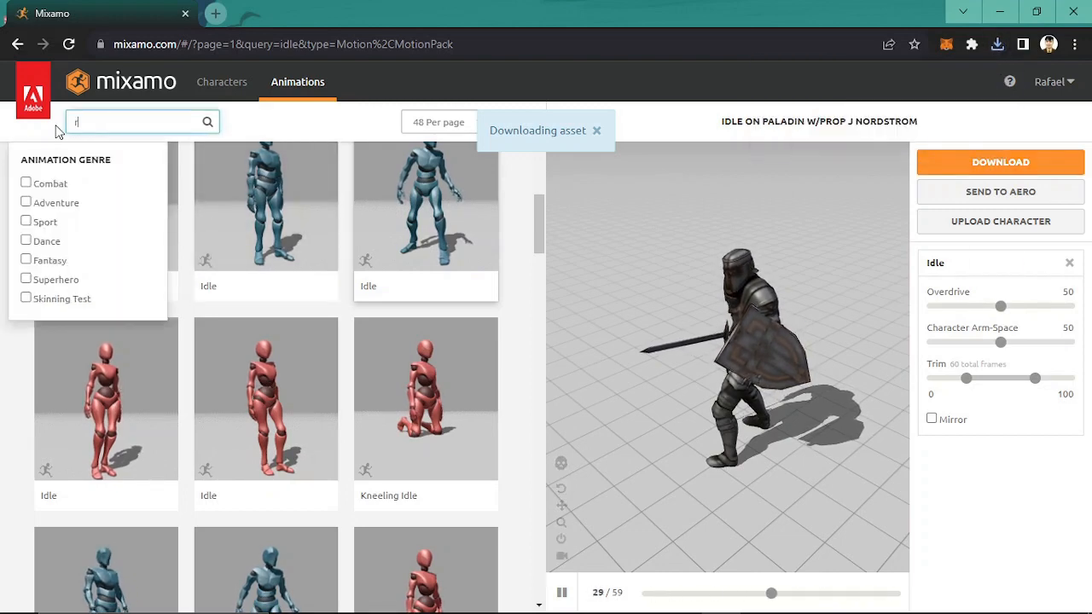
pyautogui.write('unning')
pyautogui.press('Return')
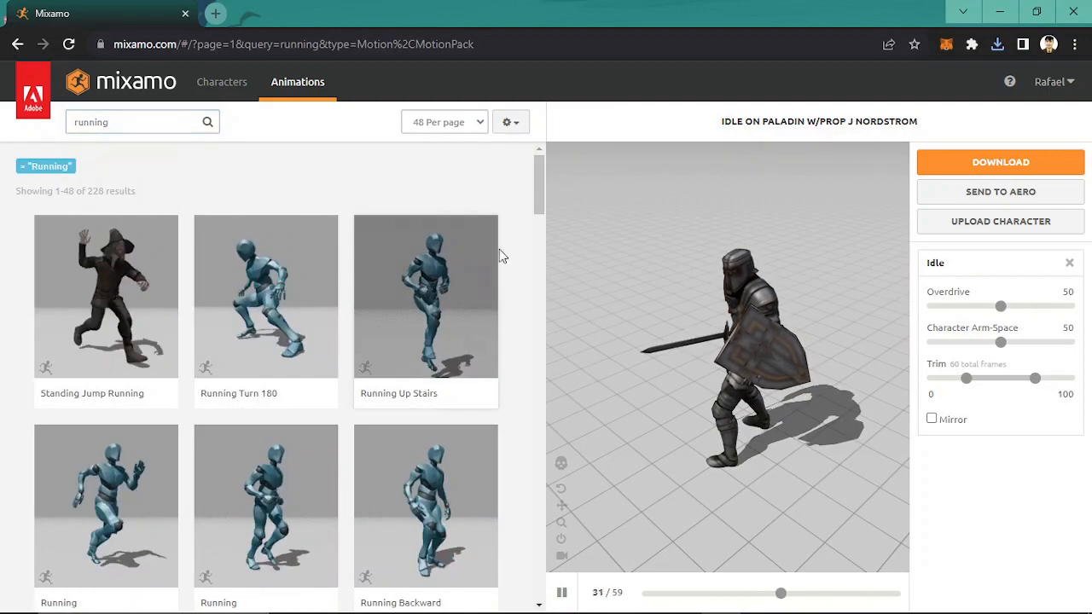
pyautogui.click(134, 499)
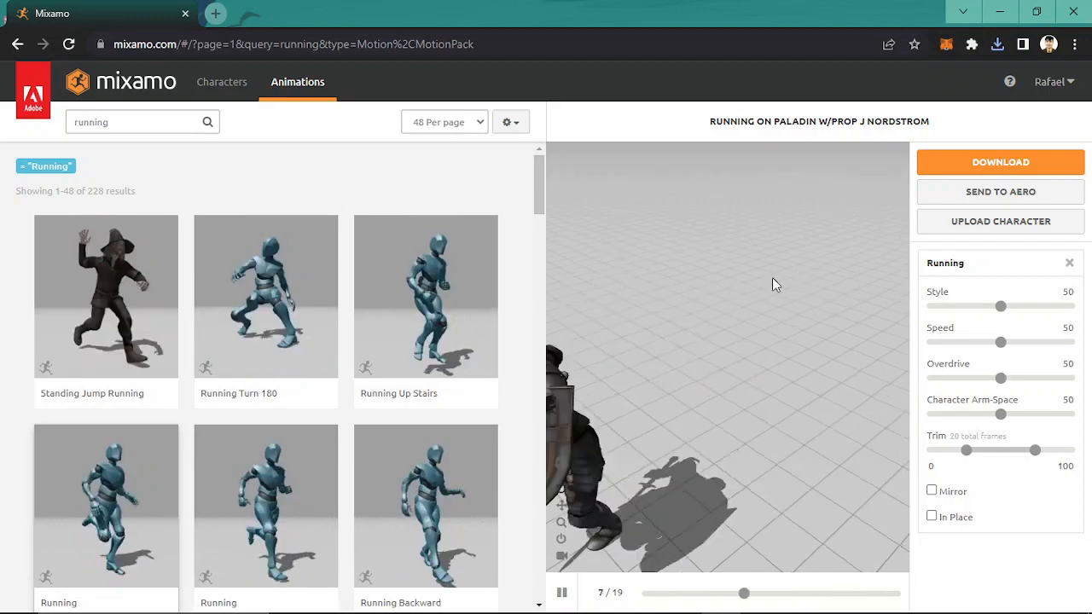
pyautogui.moveTo(772, 278); pyautogui.dragTo(645, 271)
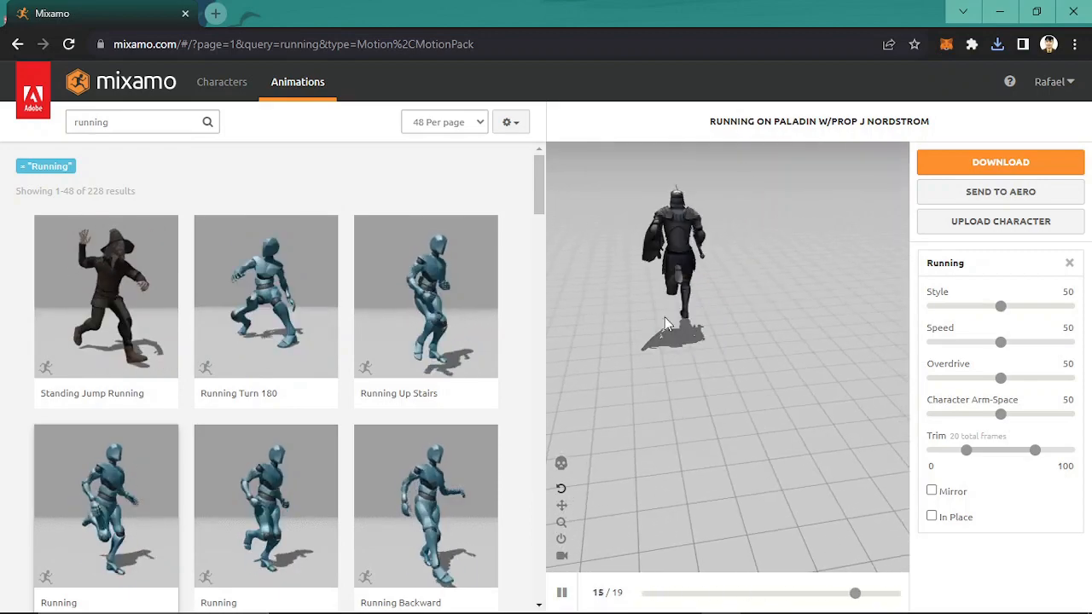
# Make the Running animation play in place and download it as FBX Binary (.fbx) without skin at 30 frames per second.
pyautogui.click(932, 516)
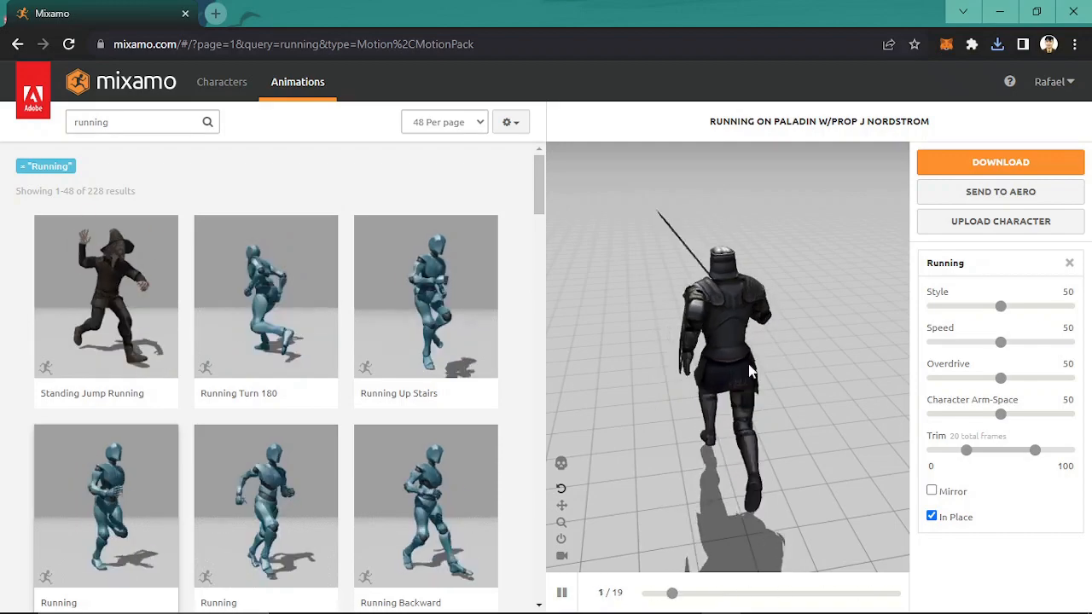
pyautogui.click(1054, 163)
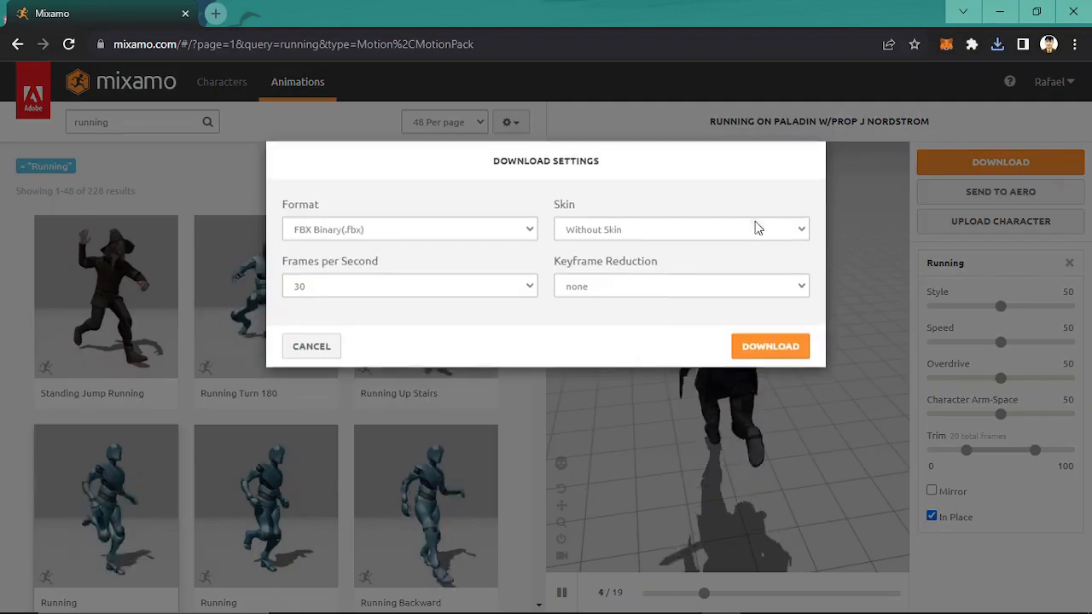
pyautogui.click(752, 350)
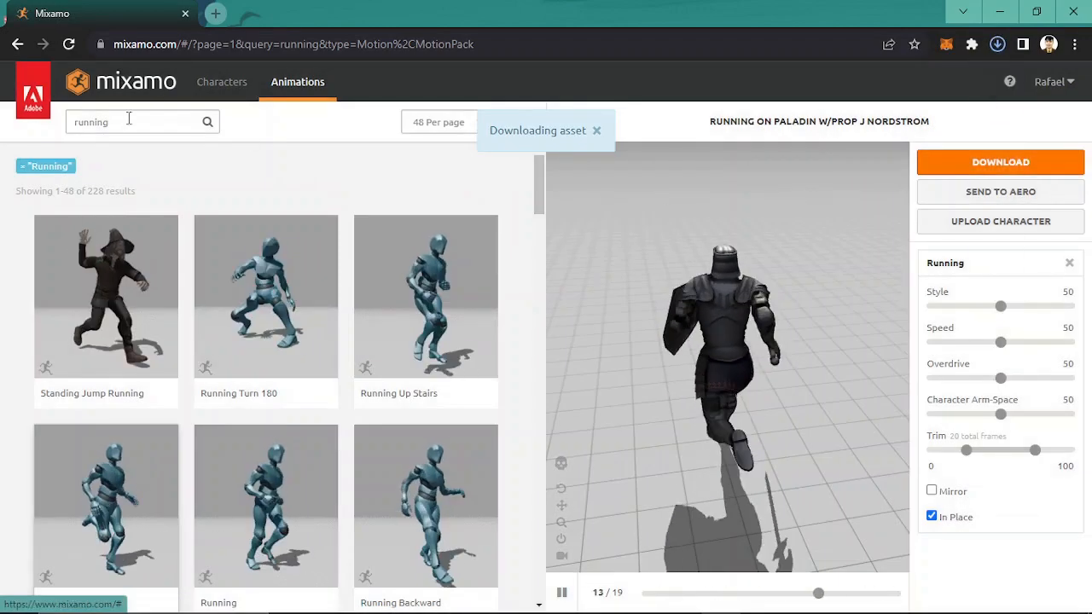
# Search the animations for "attack" and apply Great Sword High Spin Attack to the paladin.
pyautogui.click(142, 124)
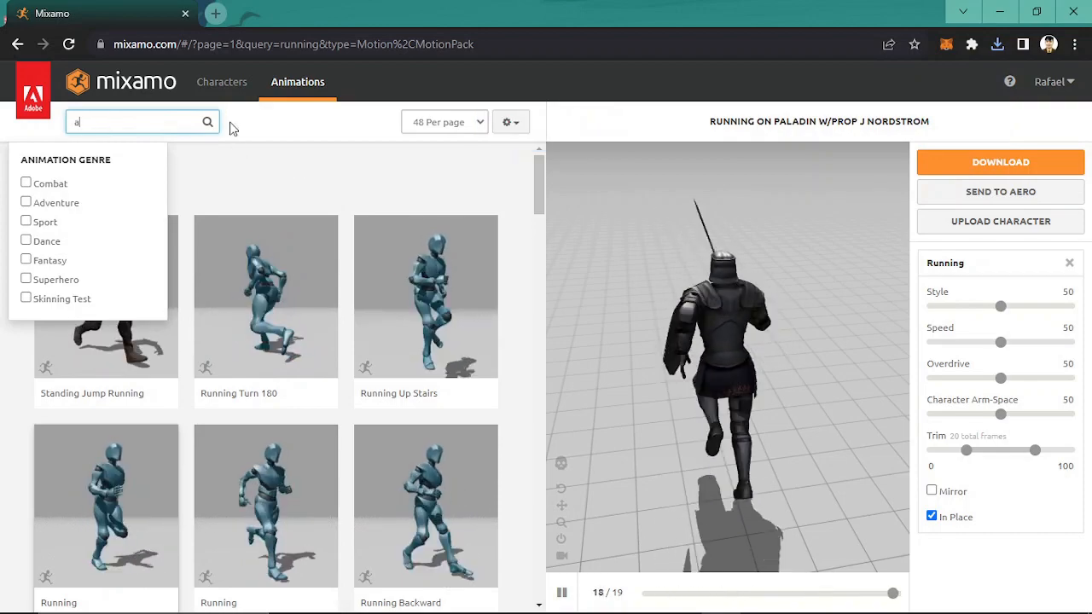
pyautogui.write('attack')
pyautogui.press('Return')
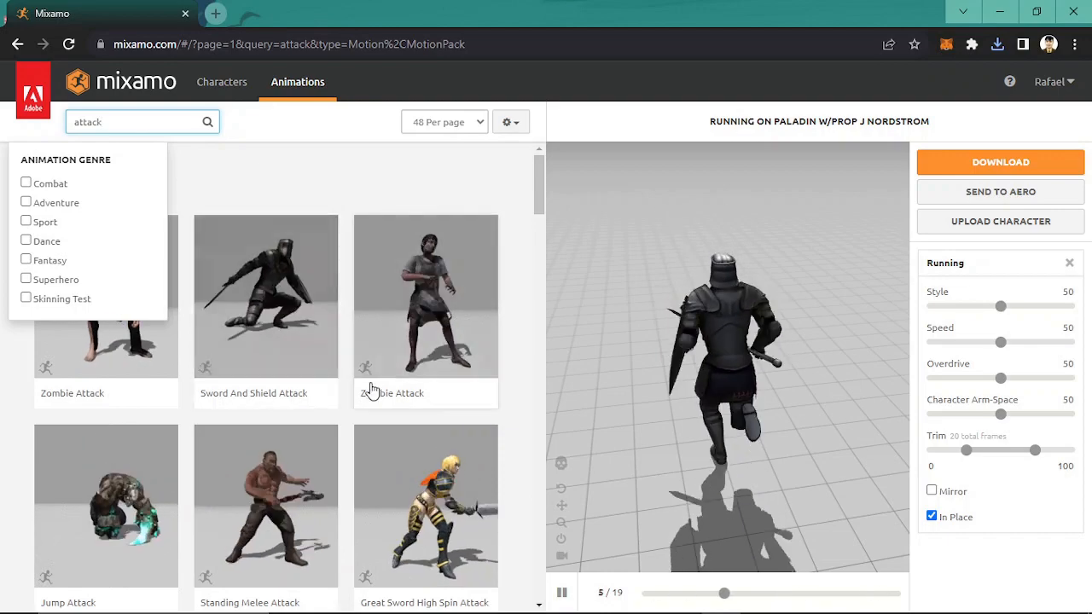
pyautogui.click(433, 478)
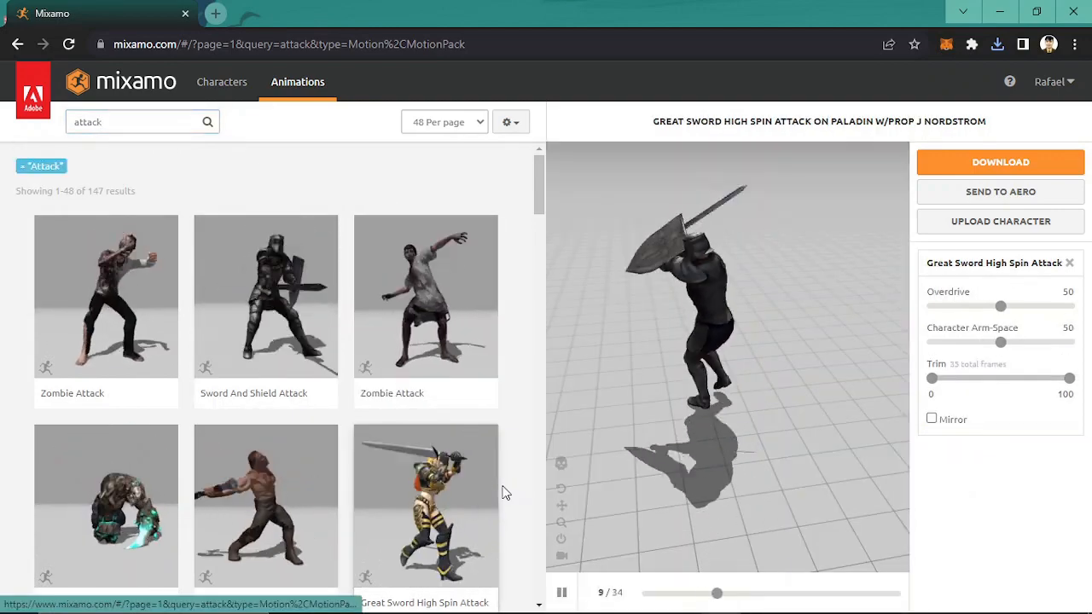
pyautogui.scroll(-5, 447, 439)
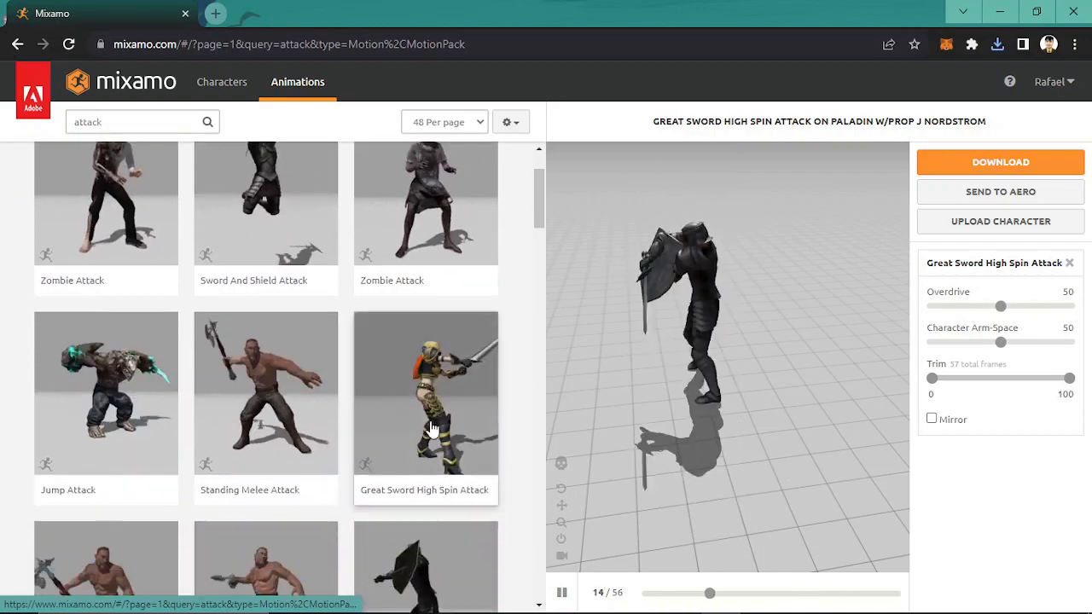
# Apply Standing Melee Attack Downward to the paladin with Overdrive 66 and download it as FBX Binary (.fbx) without skin at 30 frames per second.
pyautogui.click(292, 347)
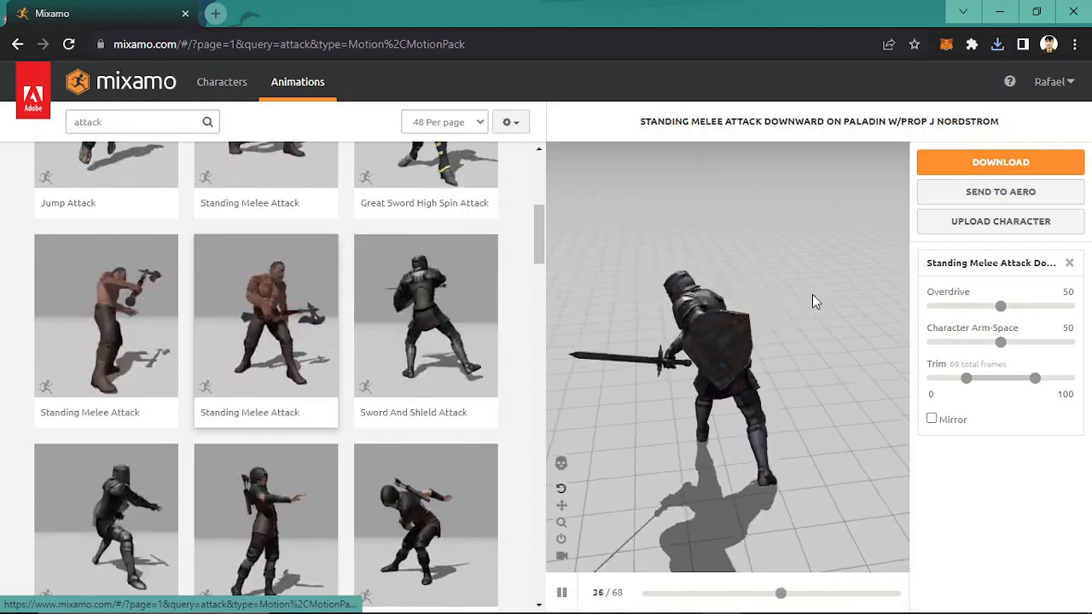
pyautogui.moveTo(812, 294); pyautogui.dragTo(670, 284)
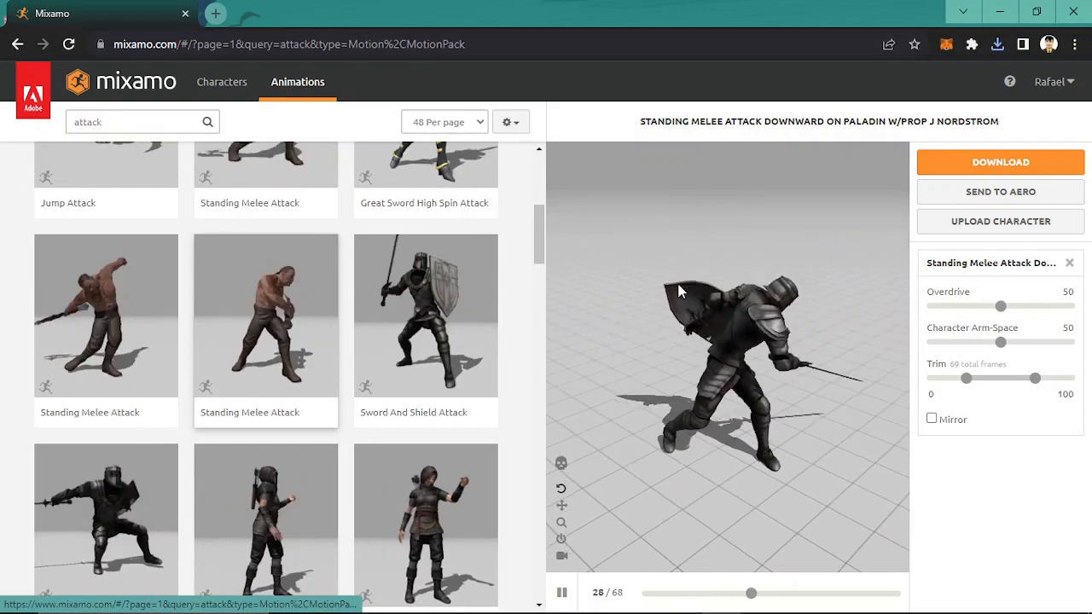
pyautogui.click(1000, 308)
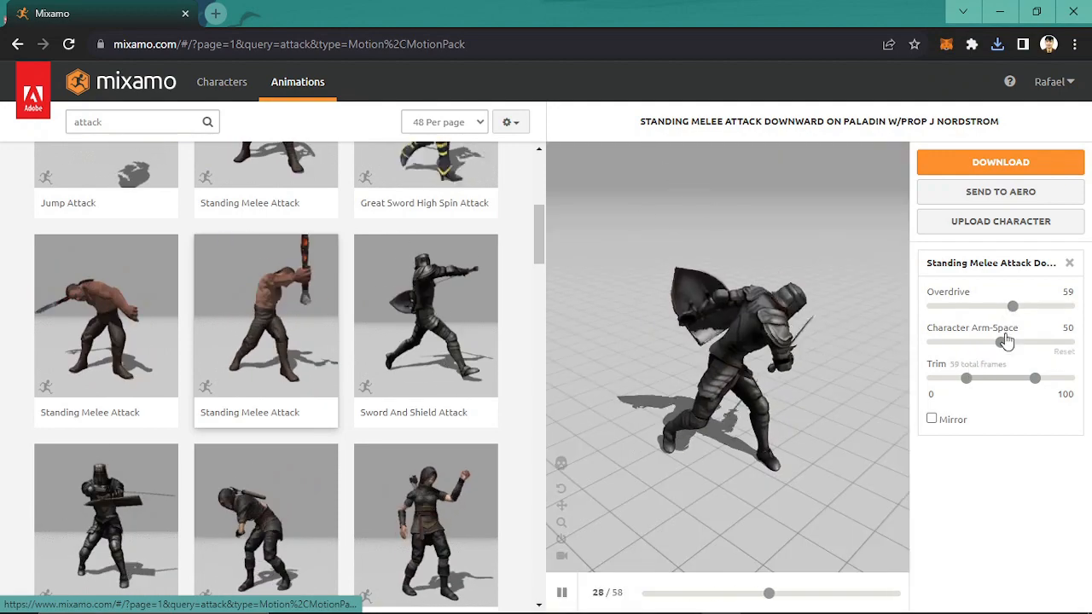
pyautogui.moveTo(1015, 310); pyautogui.dragTo(1023, 308)
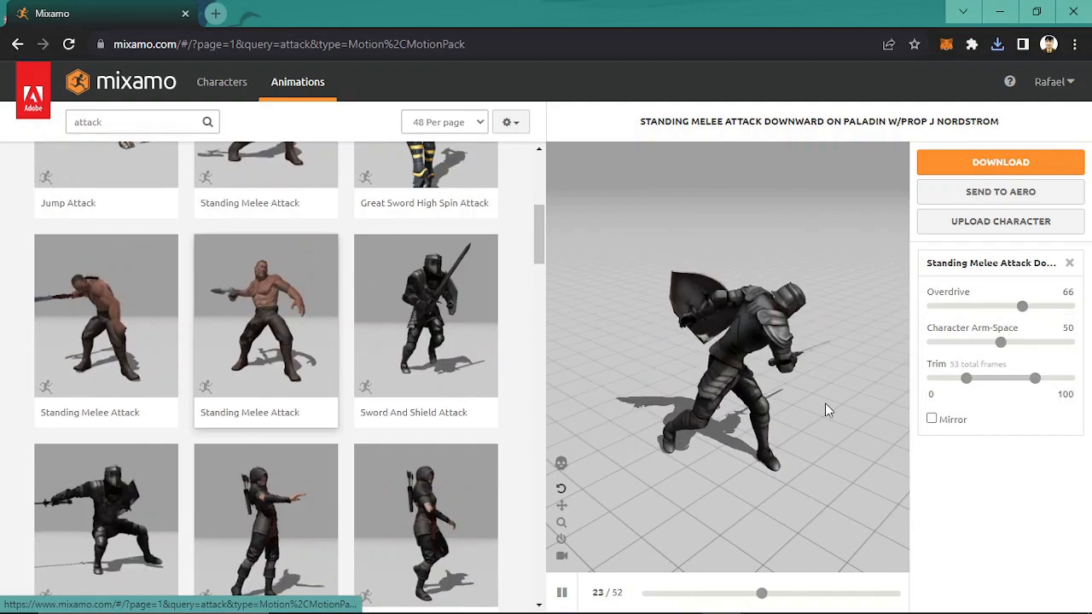
pyautogui.click(938, 167)
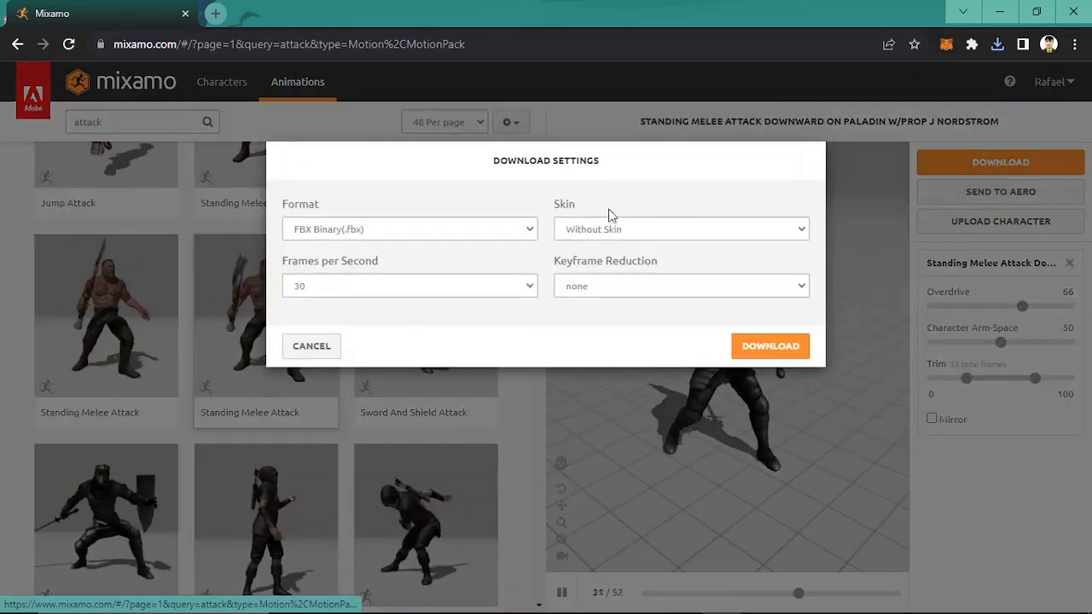
pyautogui.click(755, 348)
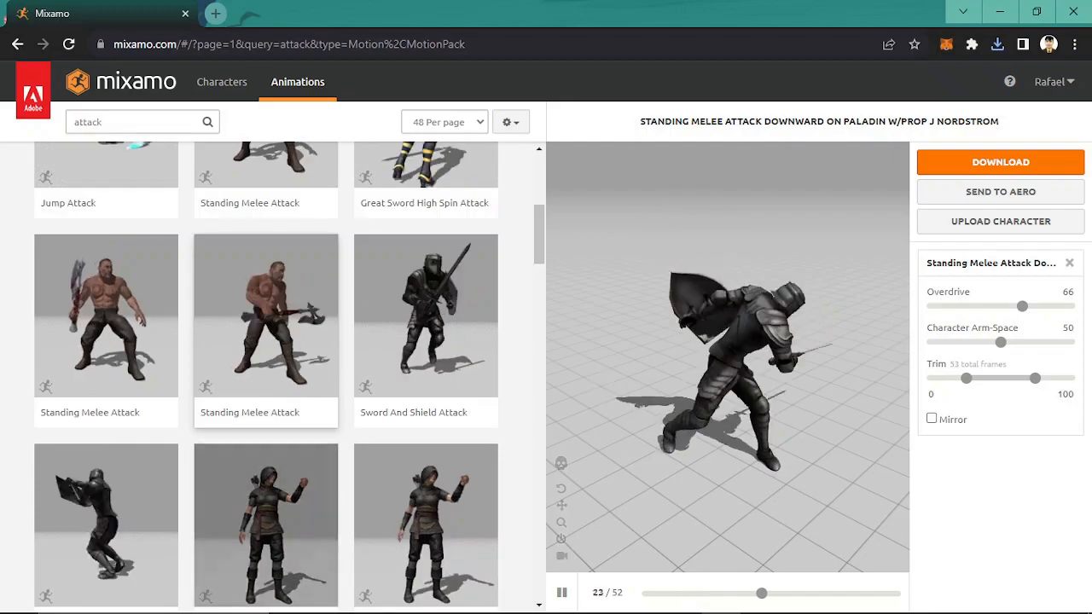
# Switch to Blender and delete the default cube, camera and light from the new scene.
pyautogui.click(328, 598)
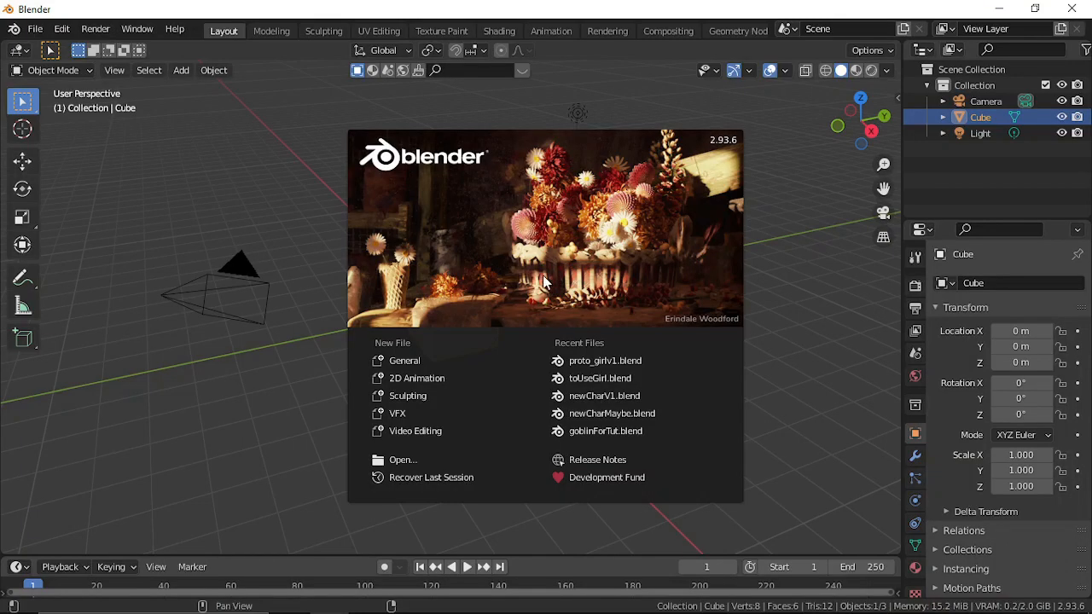
pyautogui.click(281, 157)
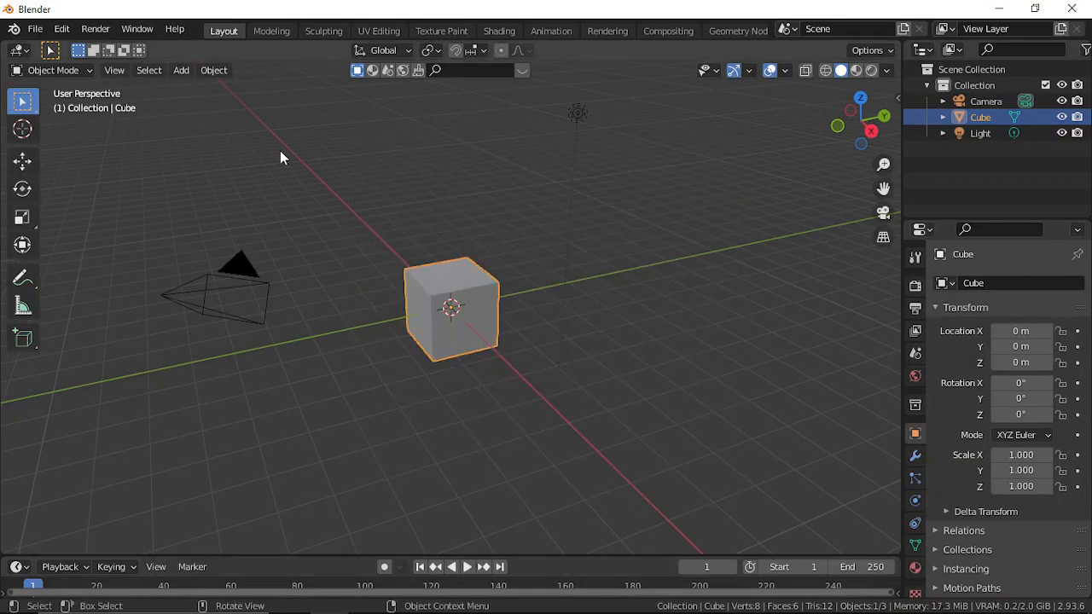
pyautogui.press('x')
pyautogui.click(392, 200)
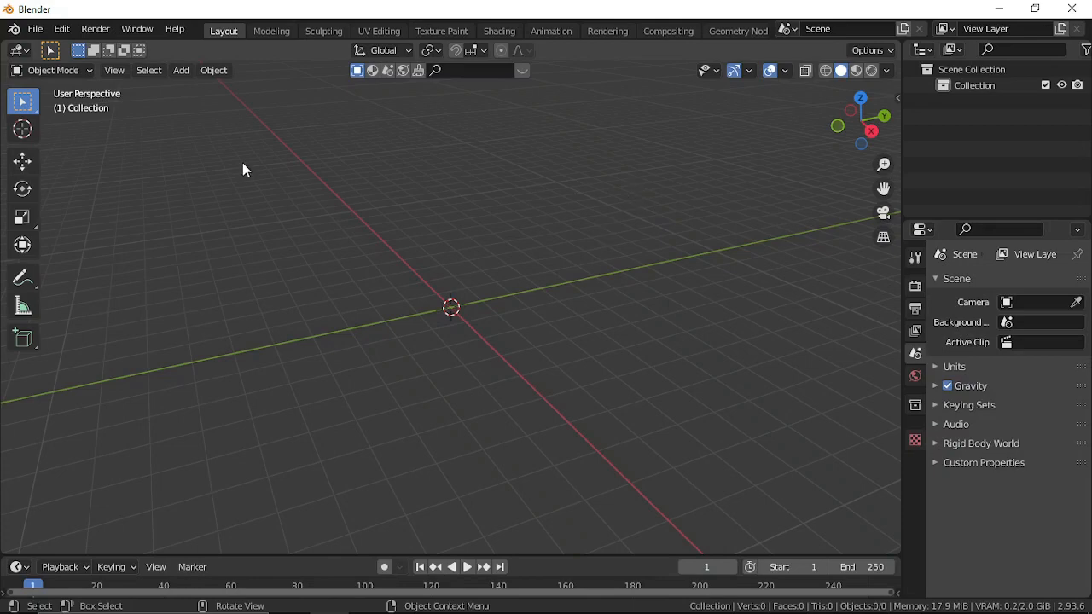
# Import the character file Paladin WProp J Nordstrom.fbx from the Downloads folder with the default FBX import settings.
pyautogui.click(35, 29)
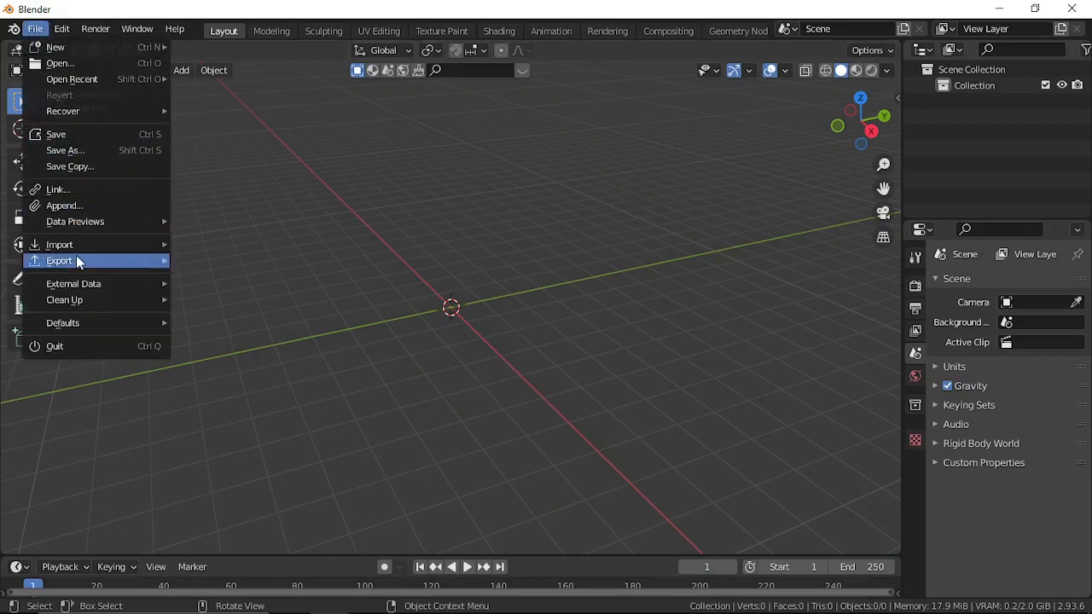
pyautogui.moveTo(79, 244)
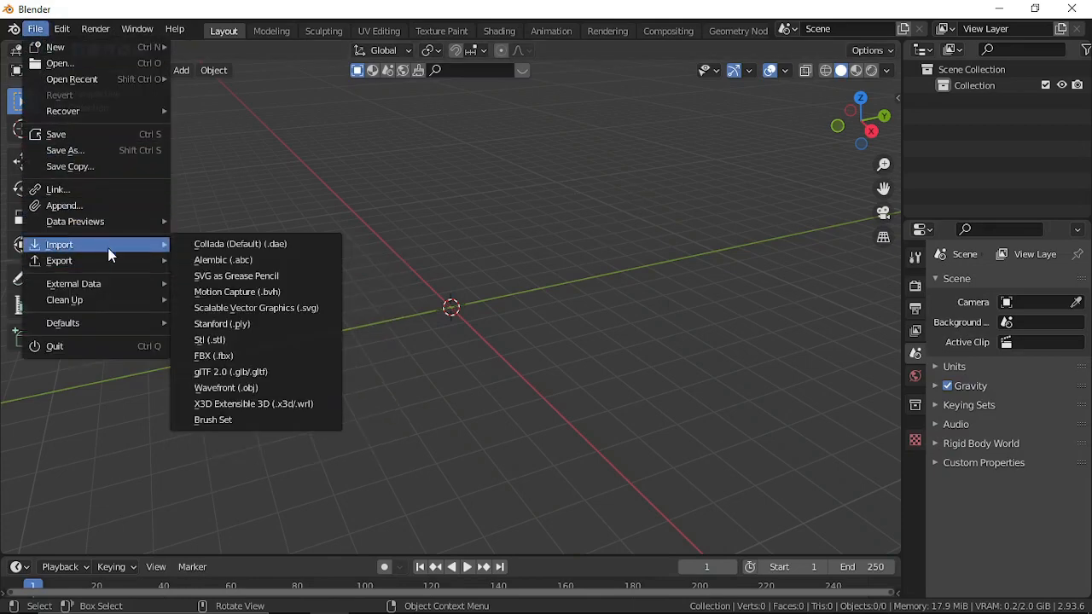
pyautogui.click(226, 356)
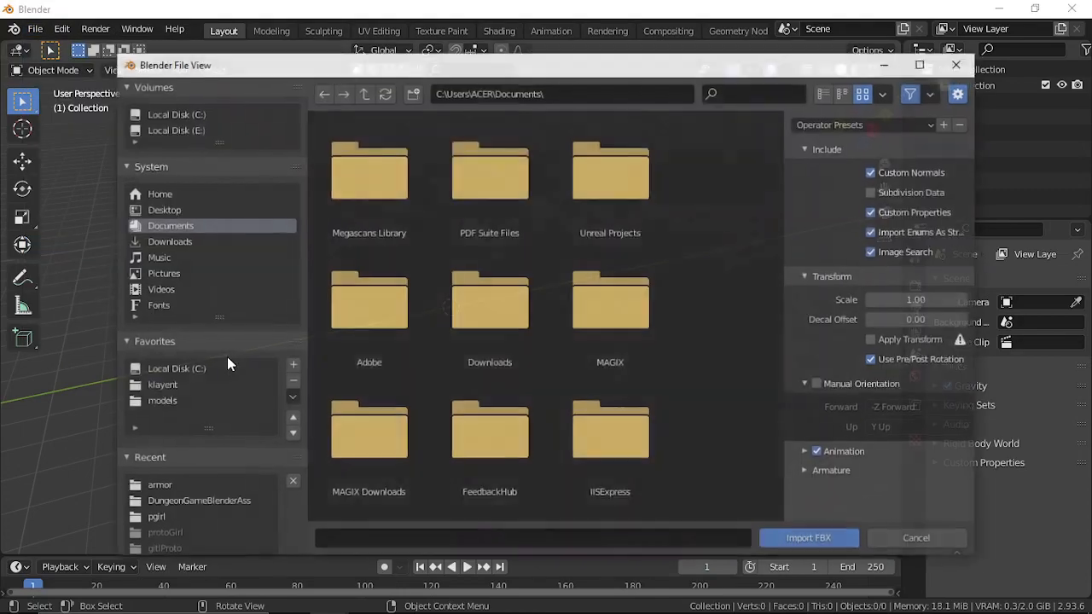
pyautogui.click(169, 242)
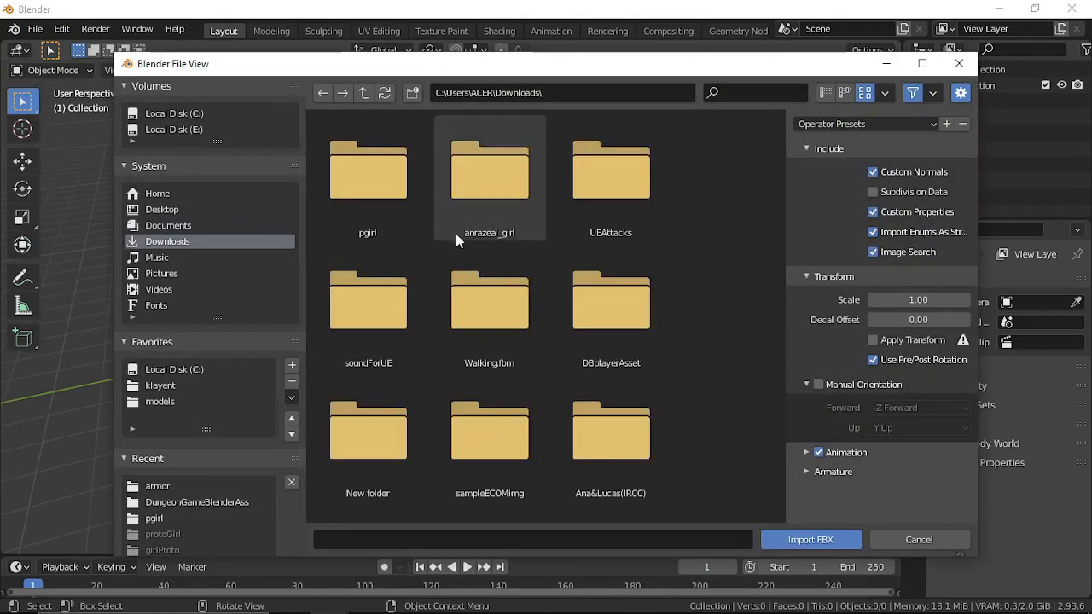
pyautogui.scroll(-3, 729, 290)
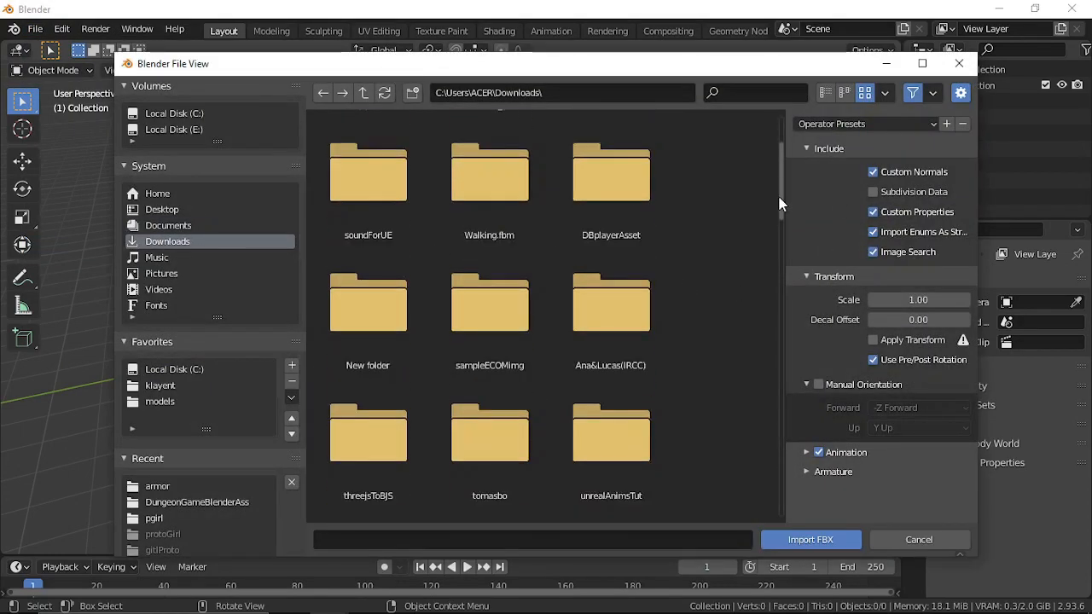
pyautogui.moveTo(779, 205); pyautogui.dragTo(779, 431)
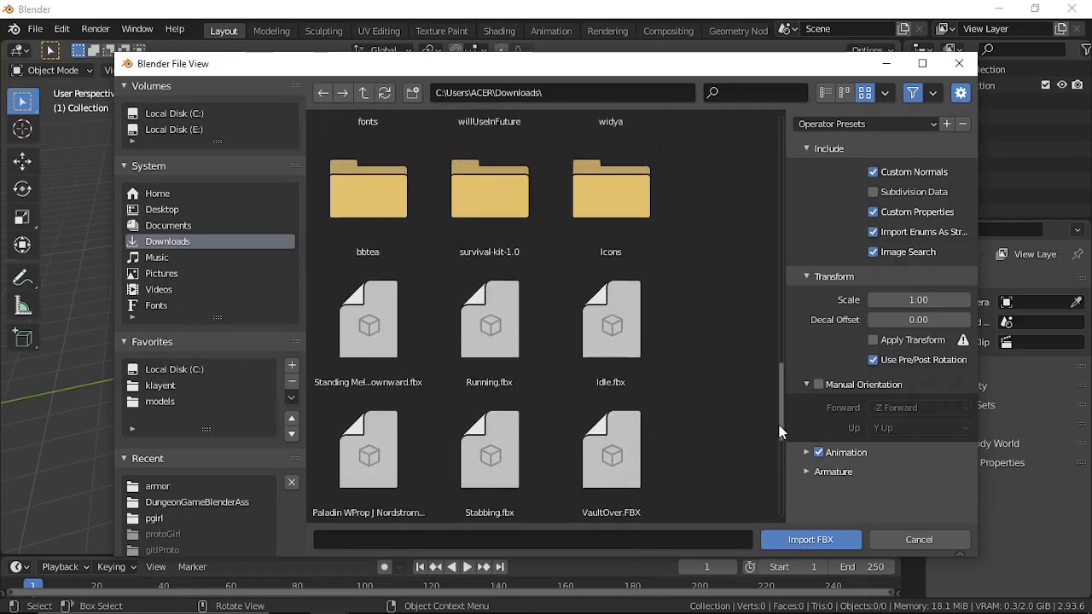
pyautogui.scroll(-1, 779, 431)
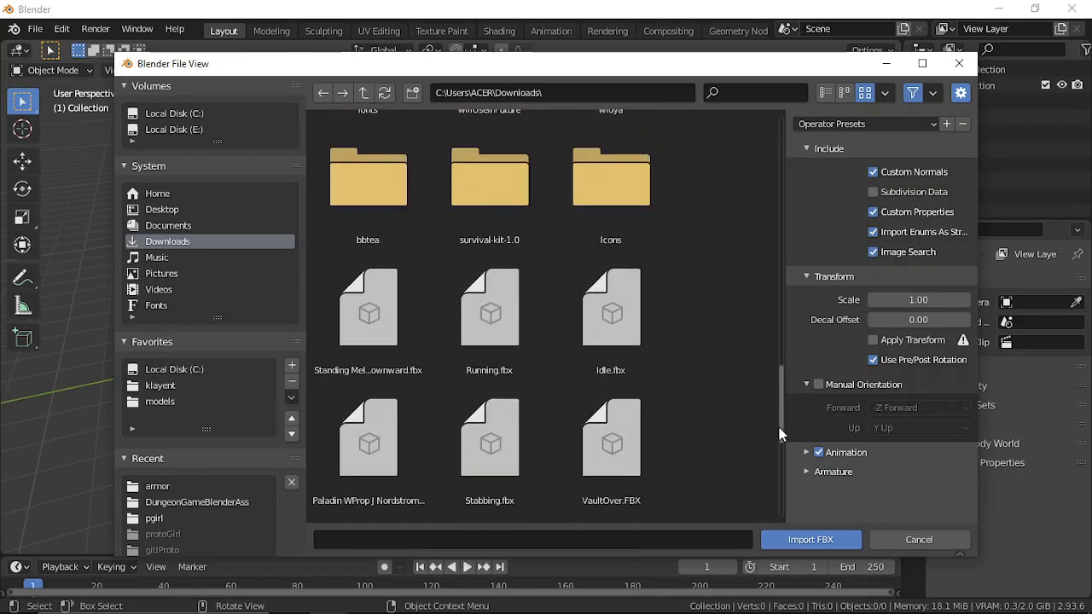
pyautogui.scroll(-3, 778, 435)
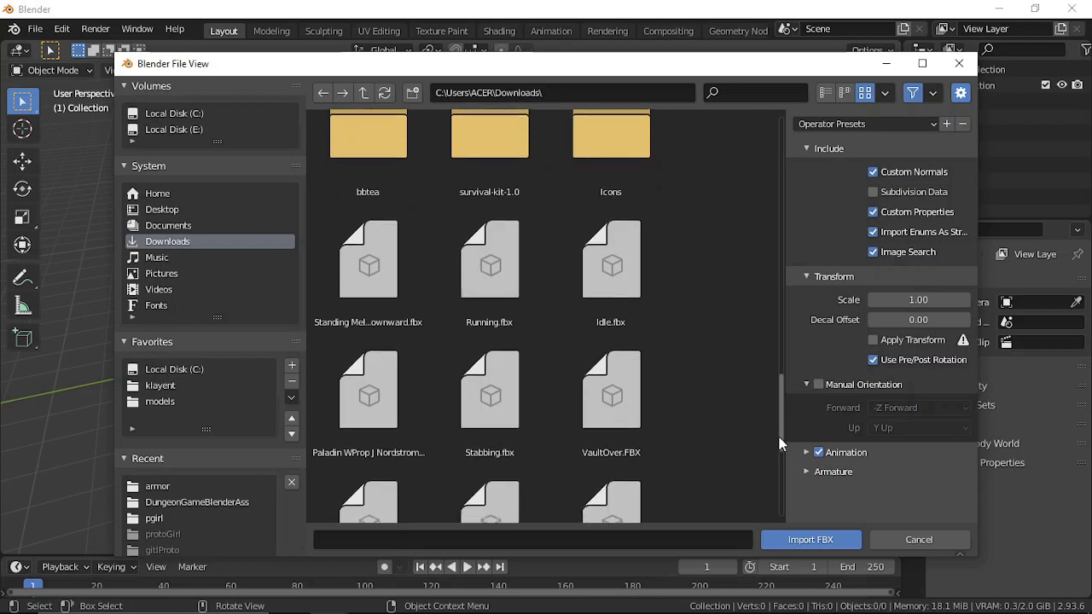
pyautogui.click(373, 376)
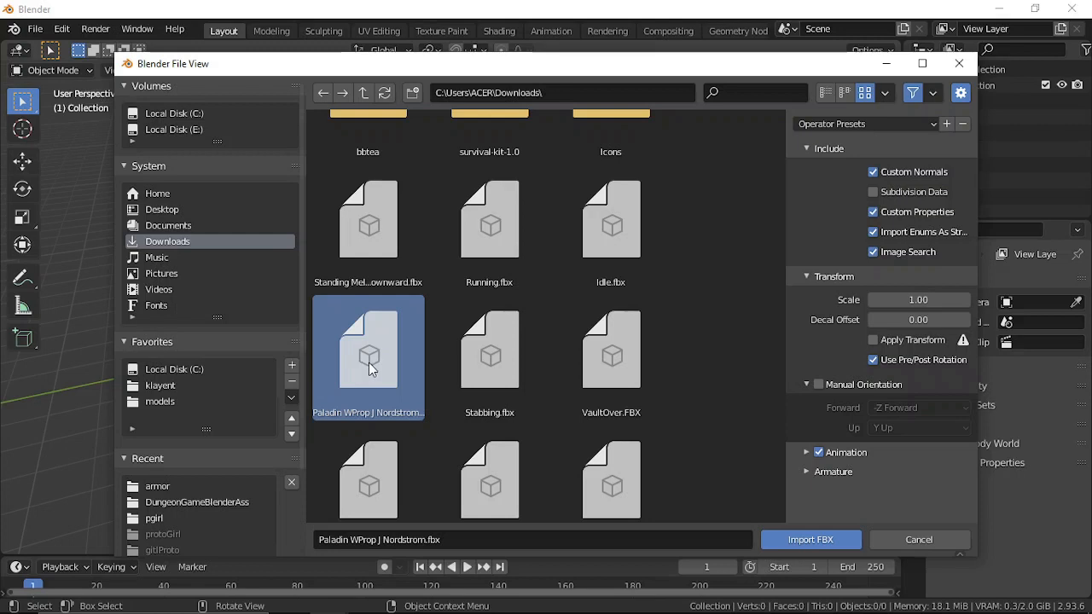
pyautogui.click(805, 541)
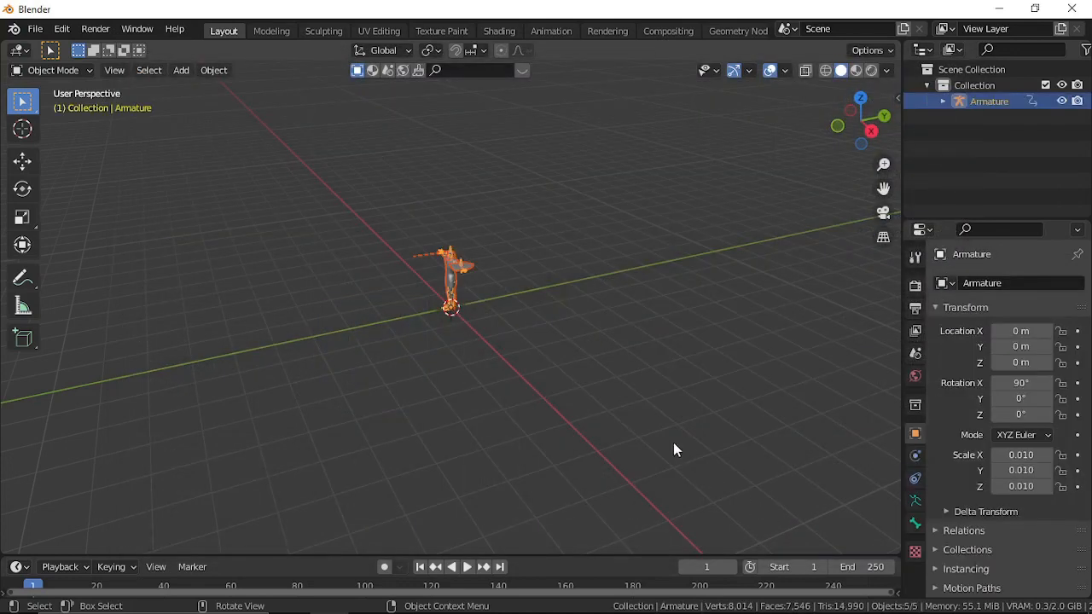
# Inspect the imported paladin from several sides and display its textures with Material Preview viewport shading.
pyautogui.scroll(5, 358, 305)
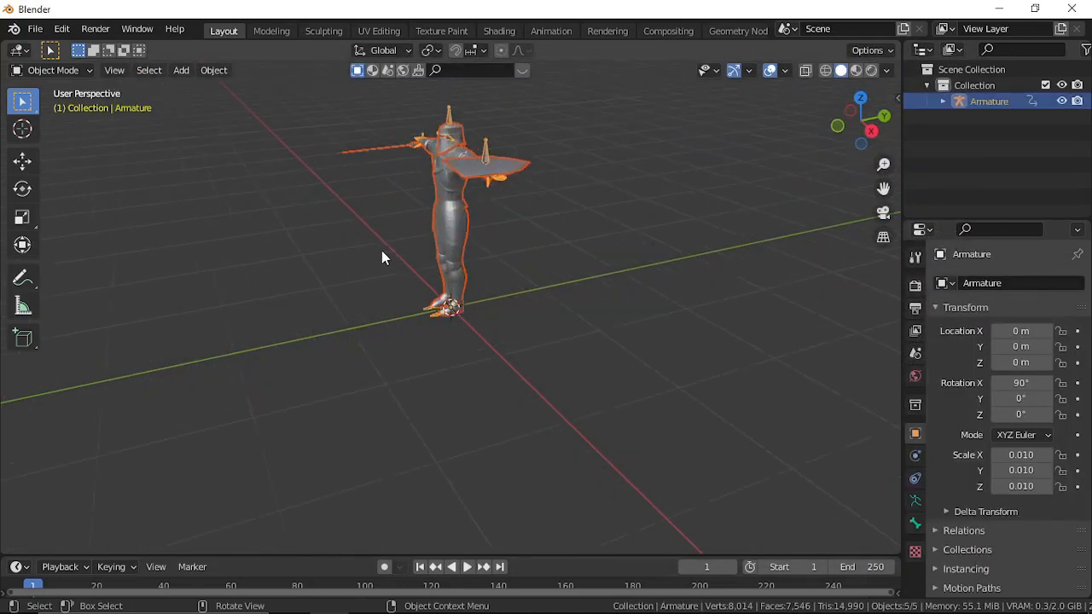
pyautogui.keyDown('shift'); pyautogui.moveTo(460, 358); pyautogui.dragTo(459, 385, button='middle'); pyautogui.keyUp('shift')
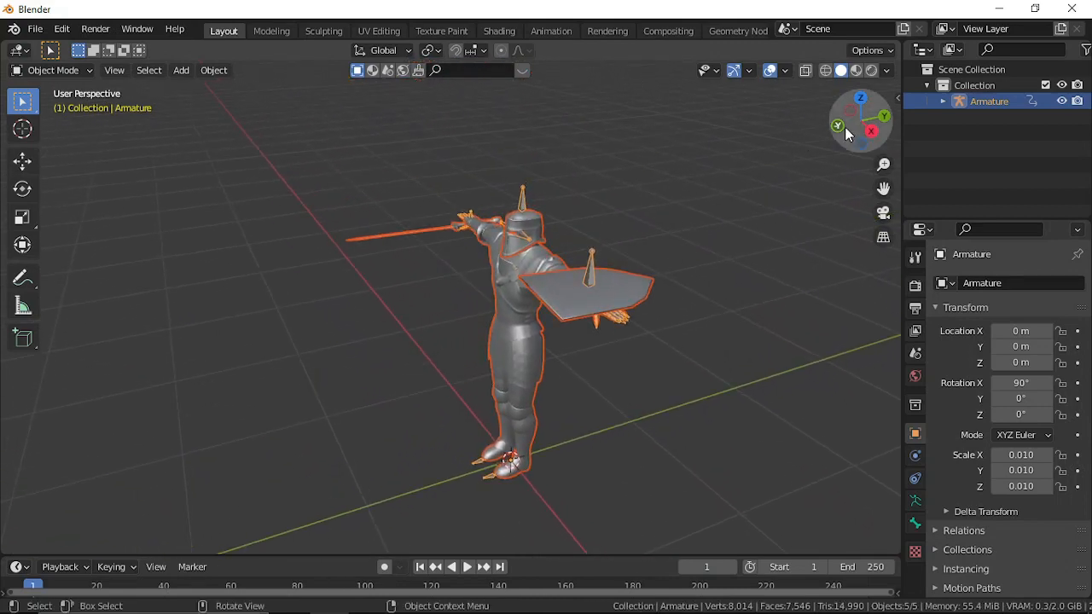
pyautogui.moveTo(508, 300); pyautogui.dragTo(580, 357, button='middle')
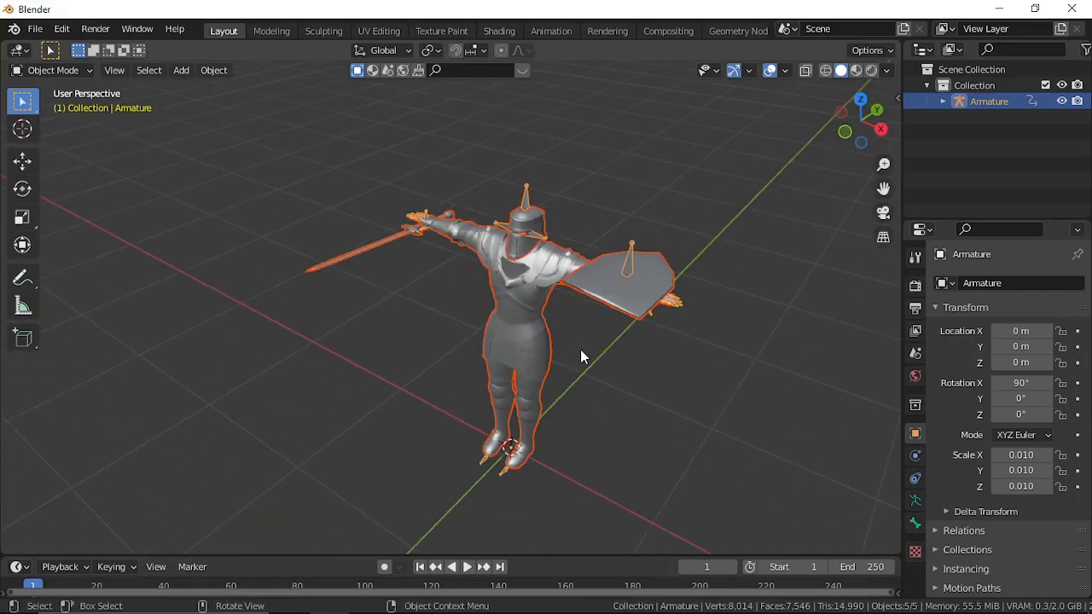
pyautogui.moveTo(668, 363); pyautogui.dragTo(739, 290, button='middle')
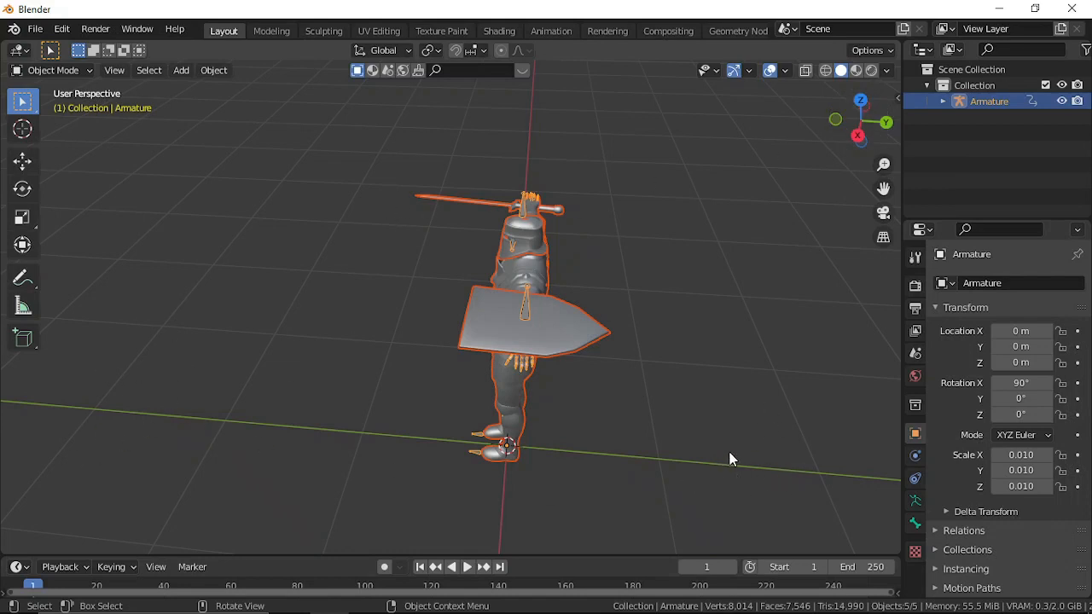
pyautogui.scroll(-2, 729, 459)
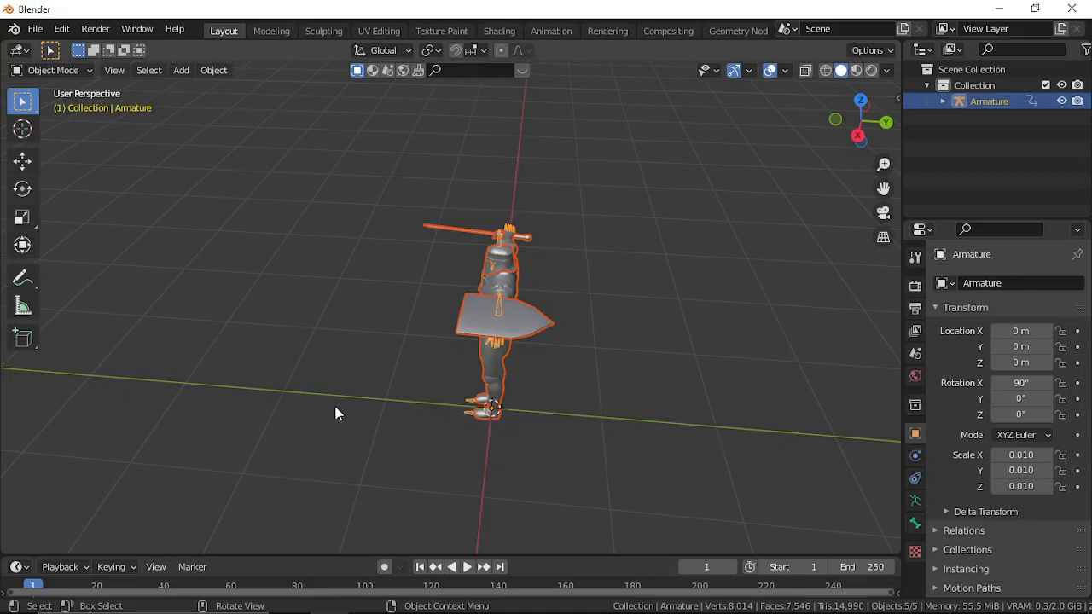
pyautogui.moveTo(335, 413); pyautogui.dragTo(620, 381, button='middle')
pyautogui.click(485, 321)
pyautogui.scroll(2, 551, 366)
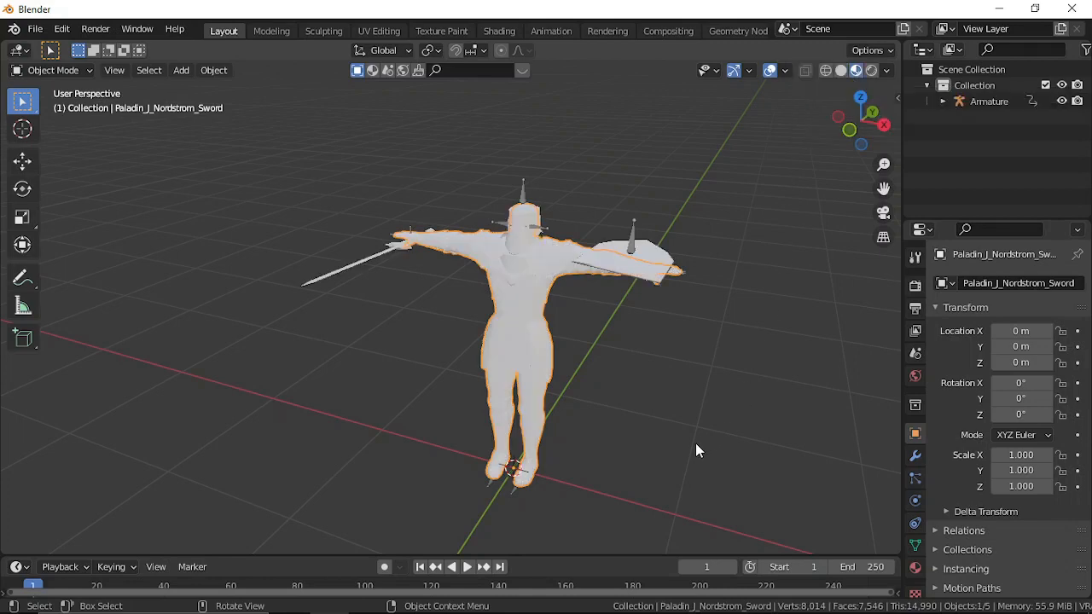
pyautogui.scroll(3, 695, 443)
pyautogui.moveTo(716, 389); pyautogui.dragTo(604, 421, button='middle')
# Select the paladin's armature and enable In Front in its viewport display so the bones draw over the mesh.
pyautogui.click(404, 122)
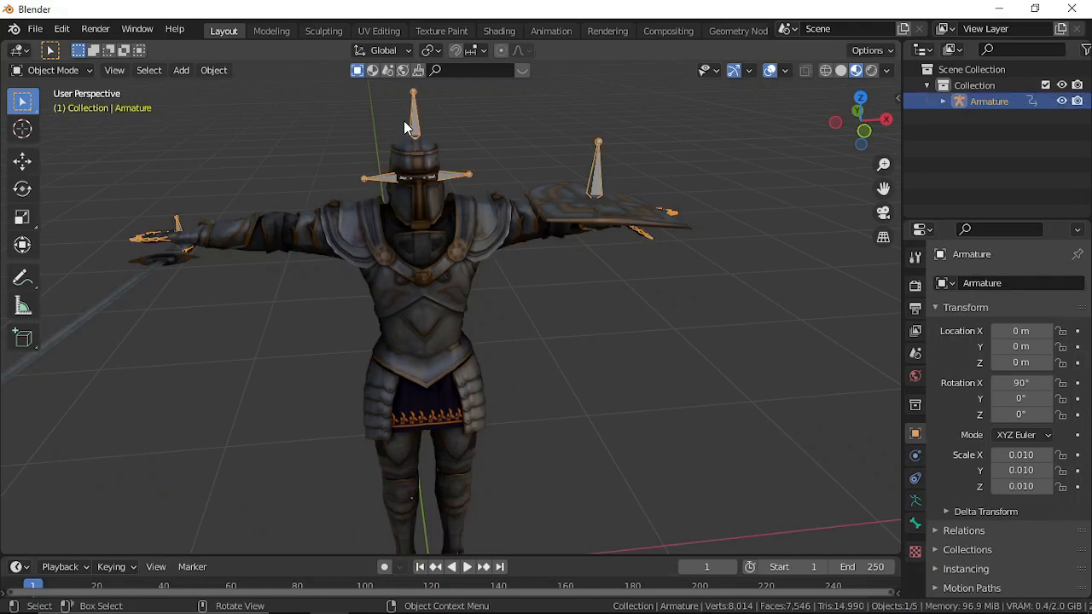
pyautogui.click(943, 103)
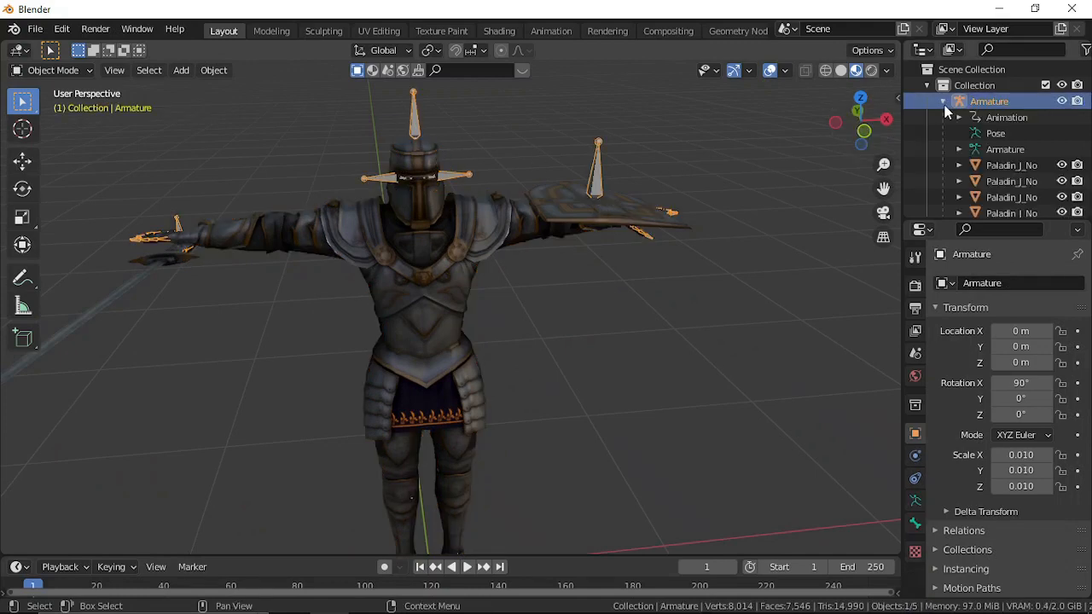
pyautogui.scroll(-1, 989, 171)
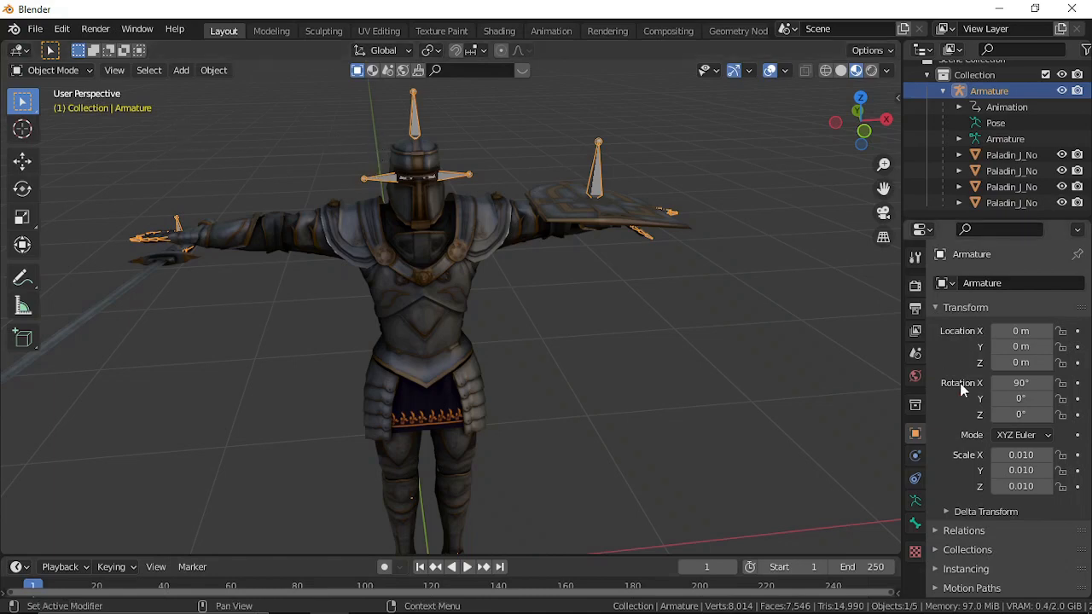
pyautogui.scroll(-3, 938, 503)
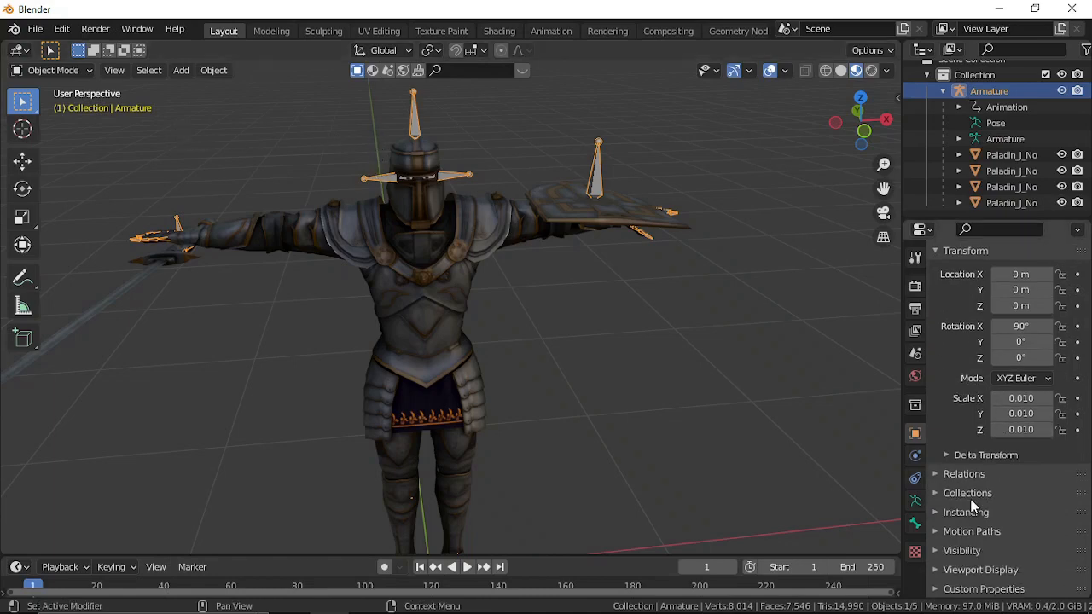
pyautogui.click(915, 502)
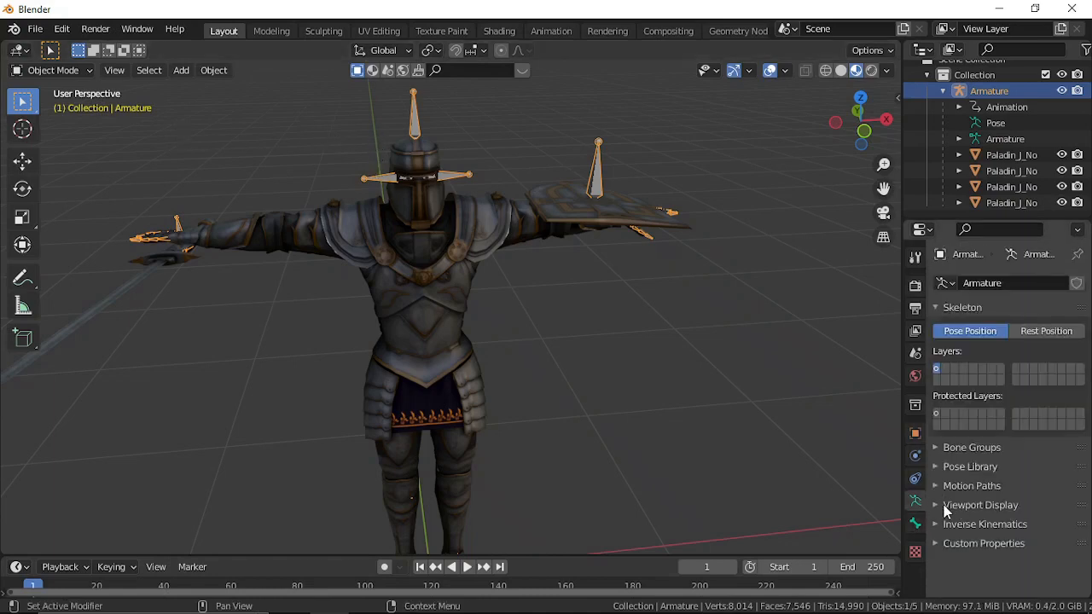
pyautogui.click(945, 507)
pyautogui.scroll(-3, 955, 502)
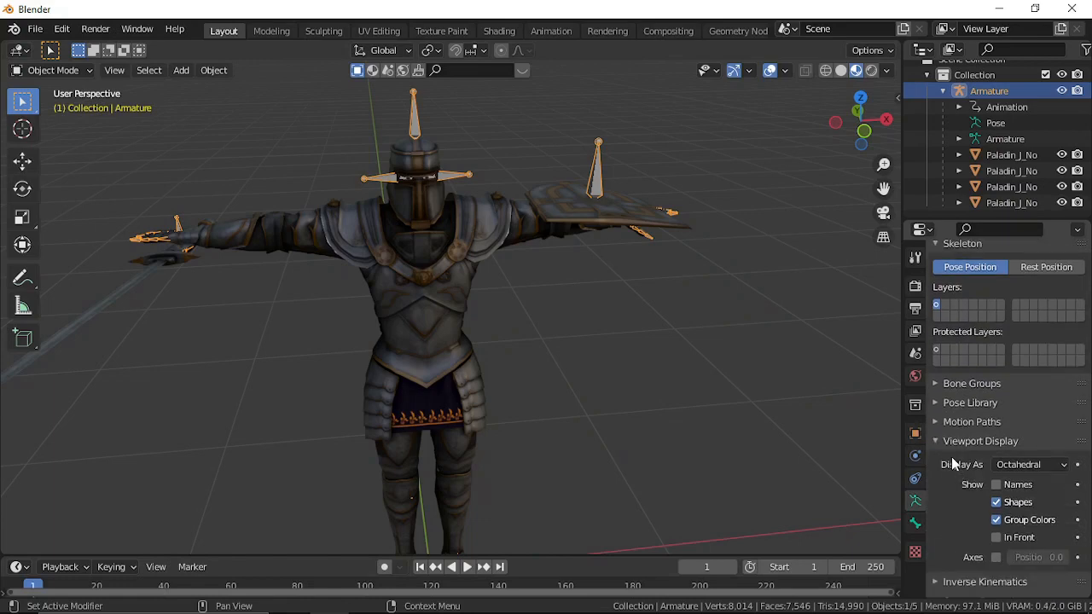
pyautogui.click(996, 537)
# Put the paladin's armature into Pose Mode and select the mixamorig:Hips bone.
pyautogui.scroll(2, 725, 405)
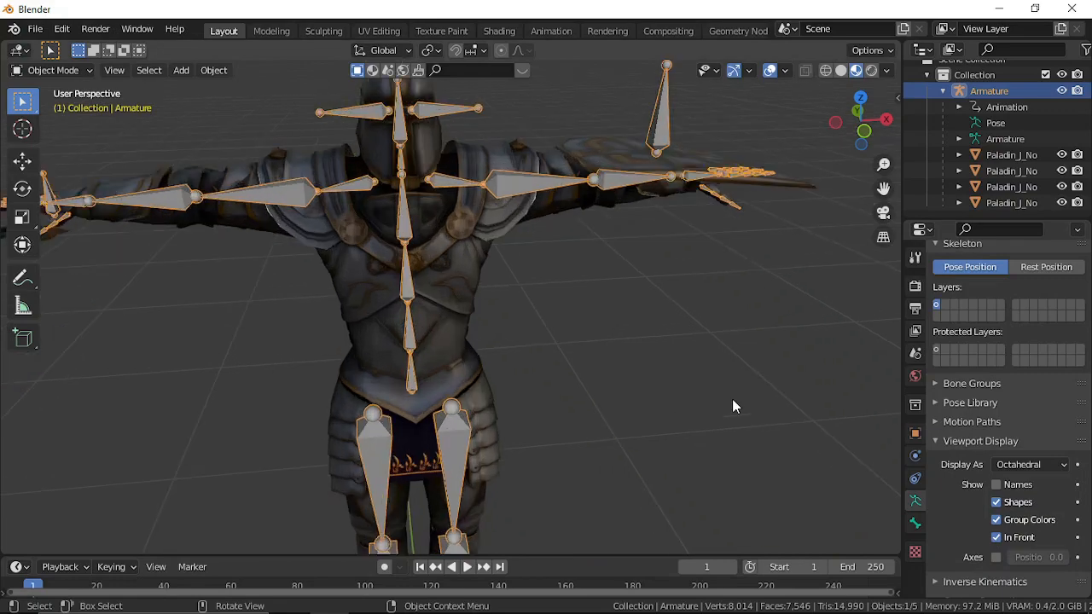
pyautogui.moveTo(731, 405)
pyautogui.mouseDown(button='middle')
pyautogui.moveTo(657, 382)
pyautogui.moveTo(560, 315)
pyautogui.moveTo(409, 348)
pyautogui.moveTo(483, 370)
pyautogui.moveTo(655, 387)
pyautogui.moveTo(450, 373)
pyautogui.mouseUp(button='middle')
pyautogui.click(432, 354)
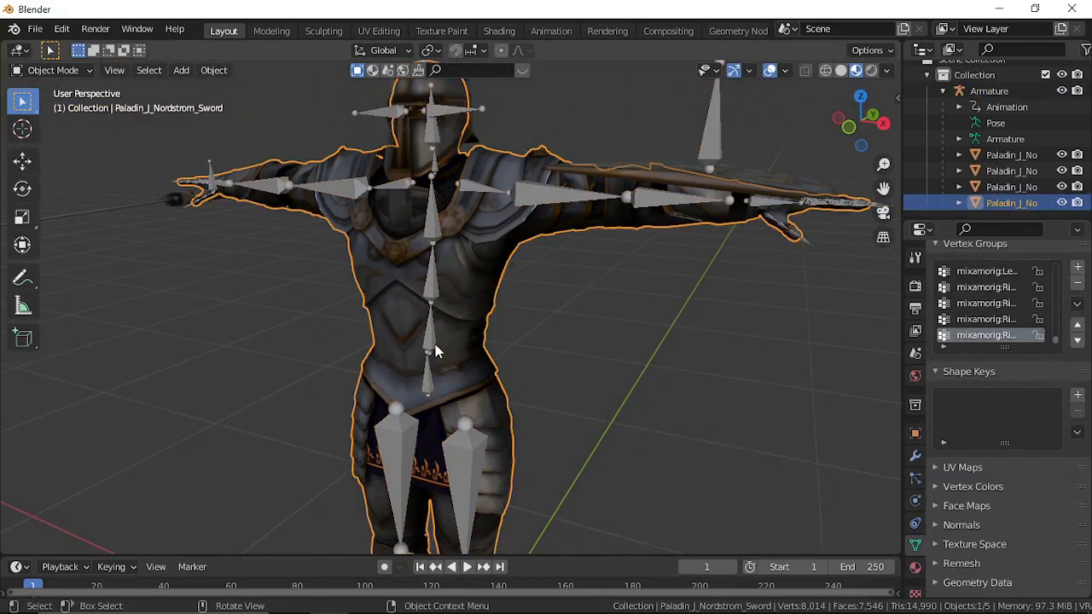
pyautogui.click(435, 346)
pyautogui.click(47, 70)
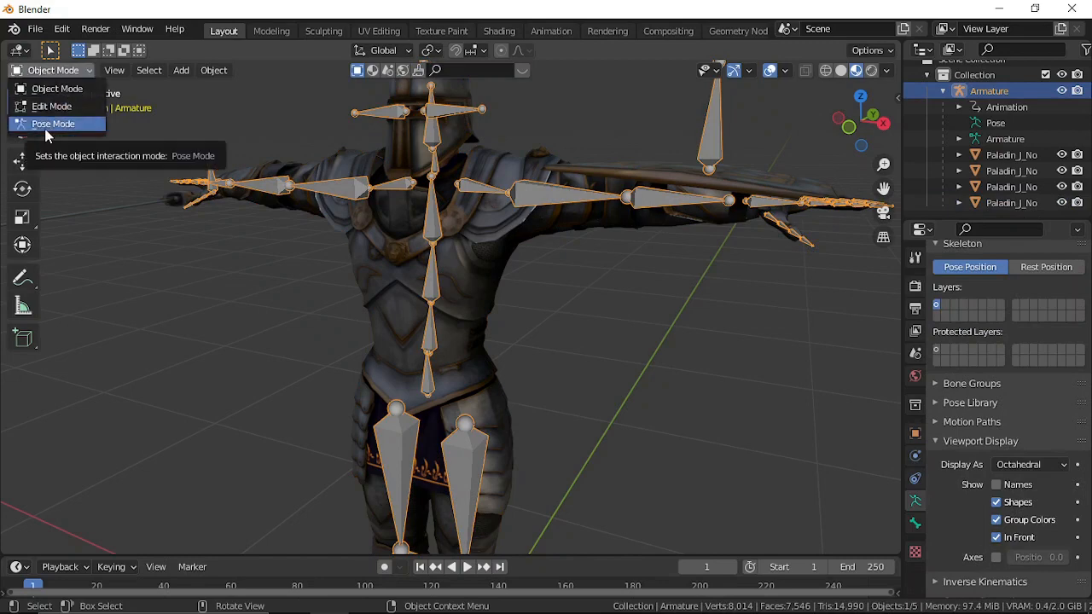
pyautogui.click(46, 126)
pyautogui.click(423, 380)
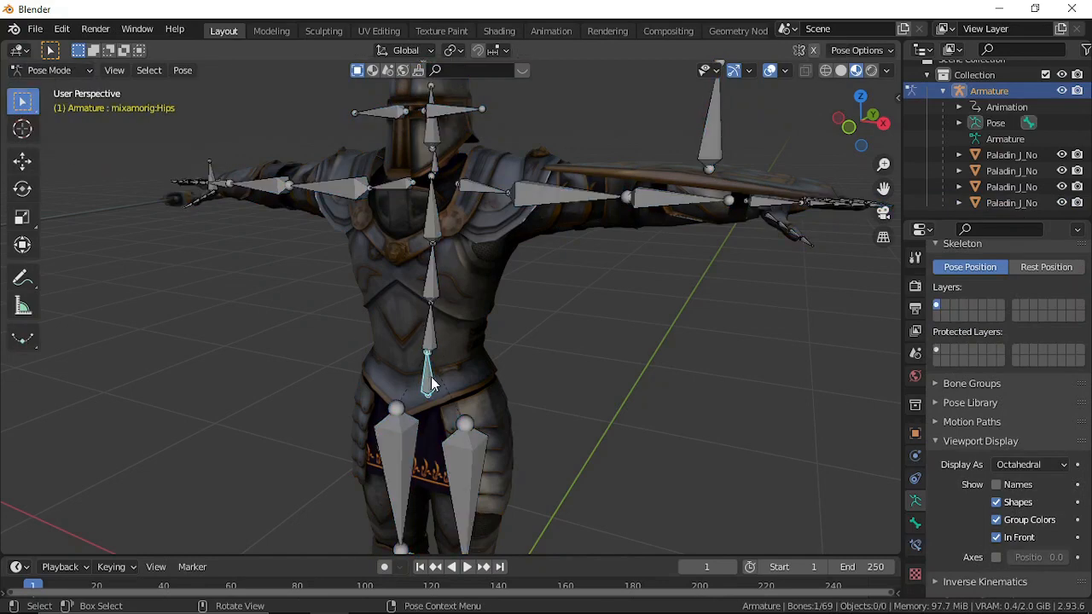
# Test the rig by rotating the hips bone and the mixamorig:Spine2 bone, undoing the trial rotations.
pyautogui.press('r')
pyautogui.click(581, 359)
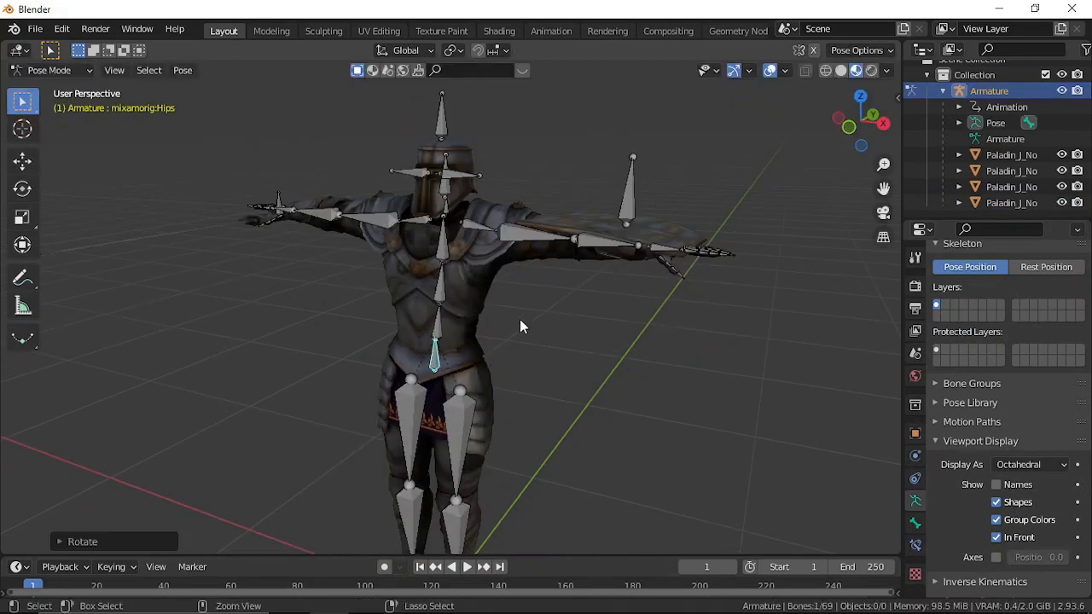
pyautogui.click(436, 246)
pyautogui.press('r')
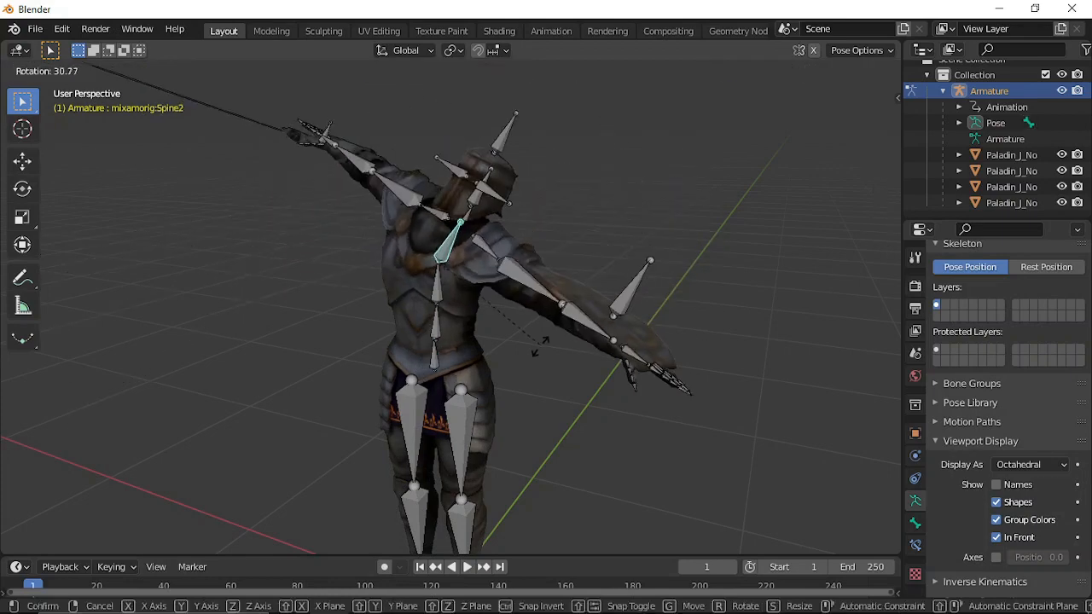
pyautogui.click(540, 282)
pyautogui.hotkey('ctrl', 'z')
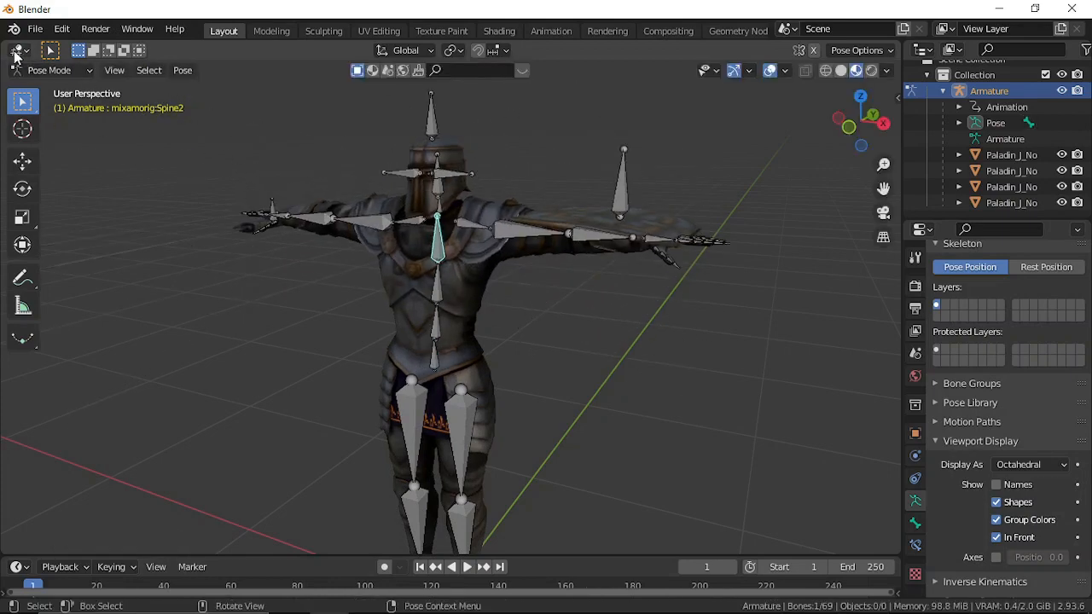
# Return the armature to Object Mode and rename it characterBone in the scene collection.
pyautogui.click(60, 71)
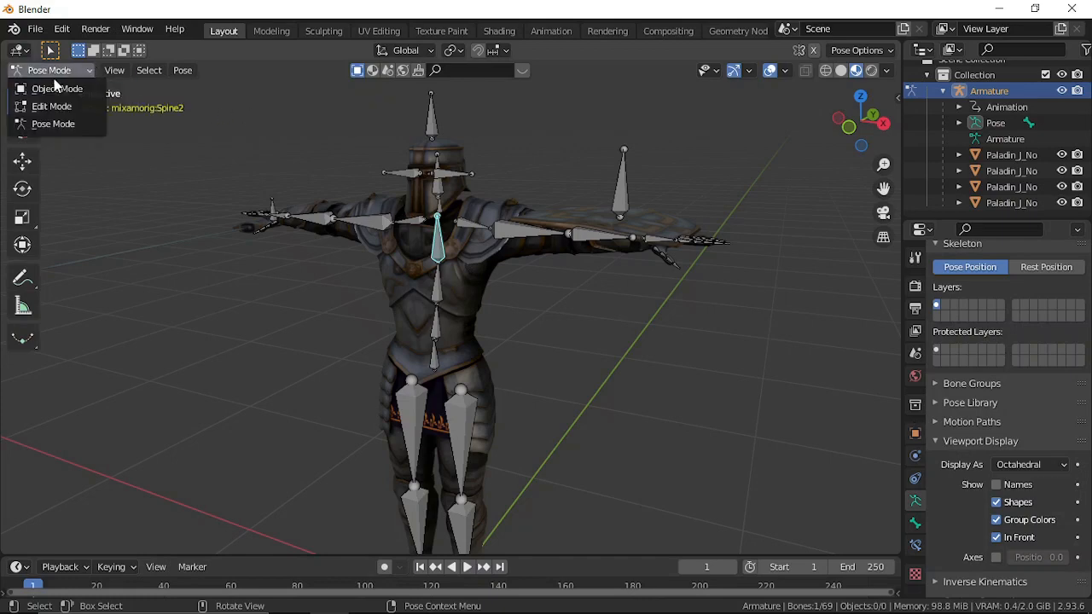
pyautogui.click(53, 90)
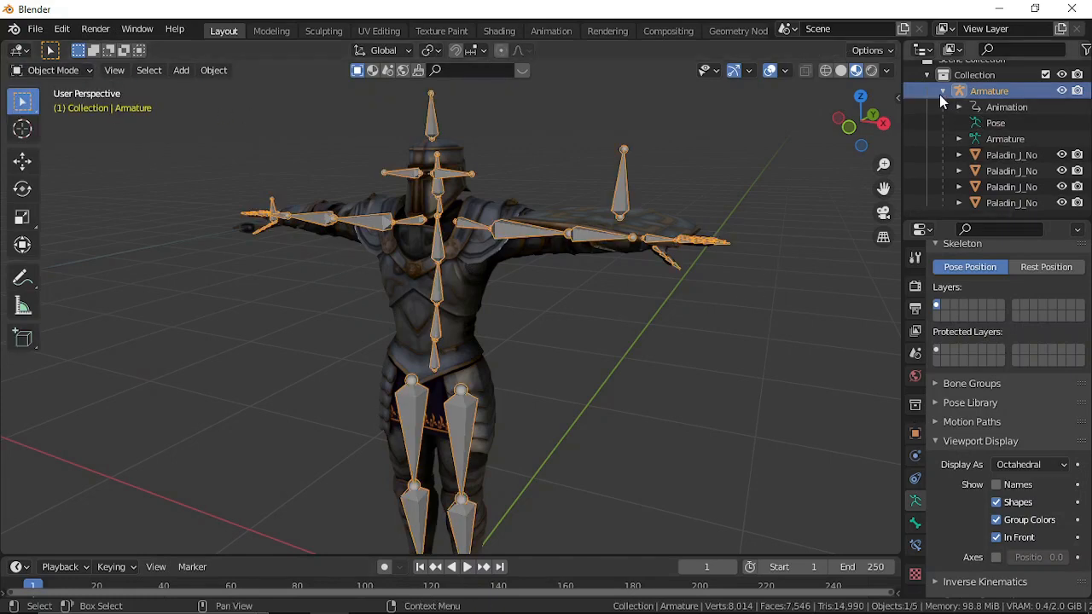
pyautogui.click(941, 92)
pyautogui.doubleClick(998, 103)
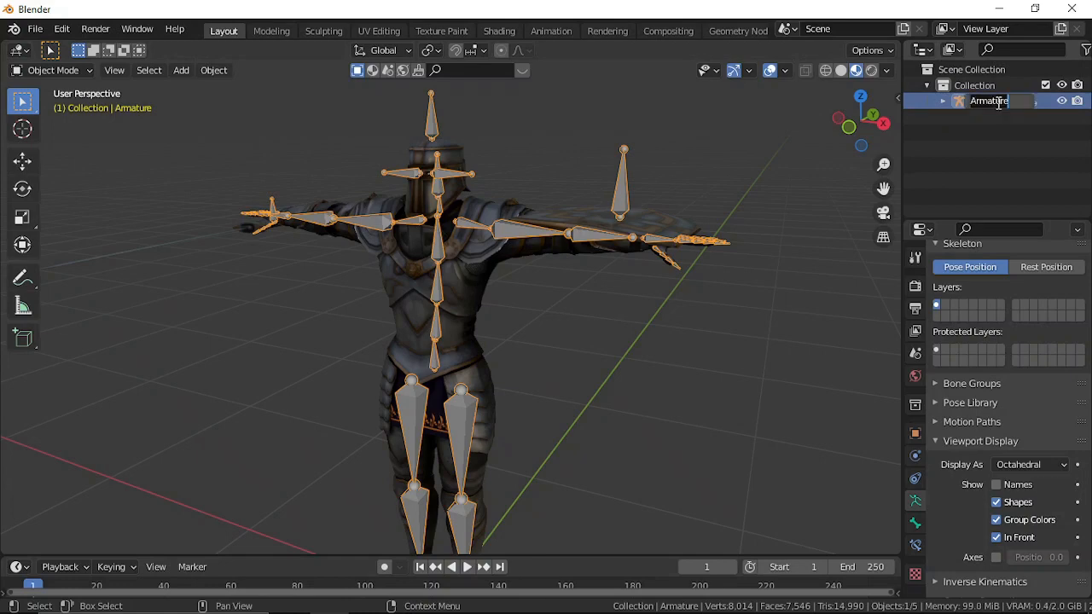
pyautogui.write('c')
pyautogui.write('haracterBo')
pyautogui.write('Bon')
pyautogui.press('Return')
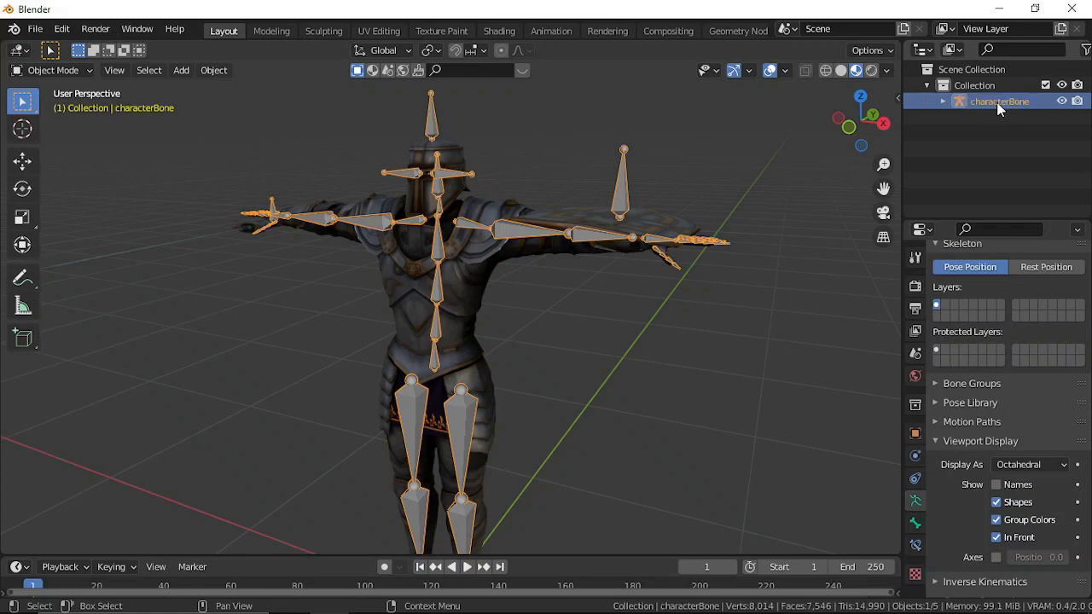
# Select the characterBone armature, put it into Pose Mode and select the mixamorig:HeadTop_End bone.
pyautogui.click(969, 170)
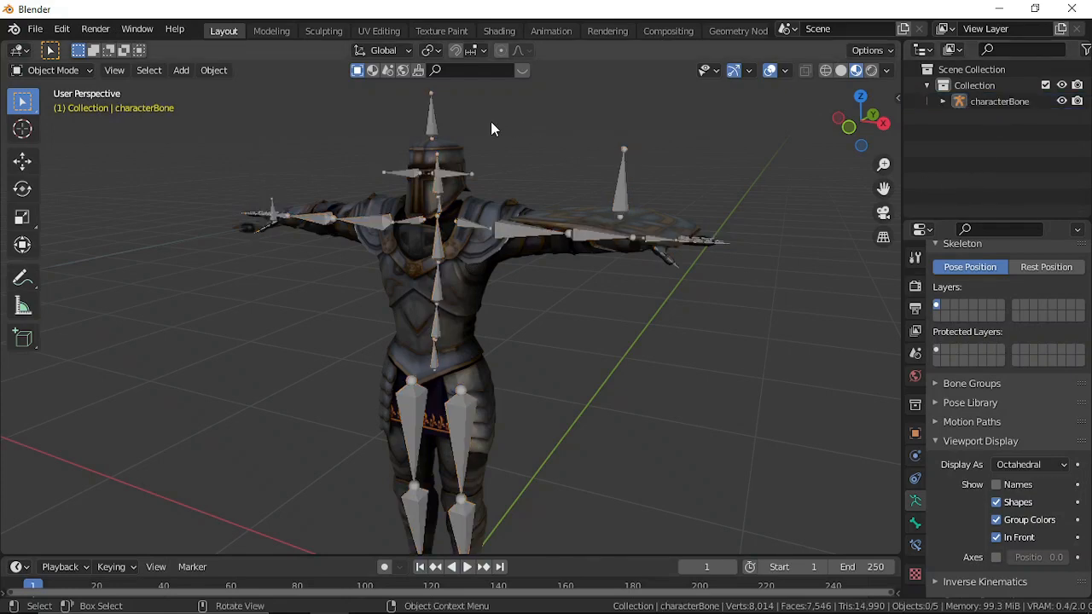
pyautogui.scroll(-2, 506, 112)
pyautogui.click(440, 181)
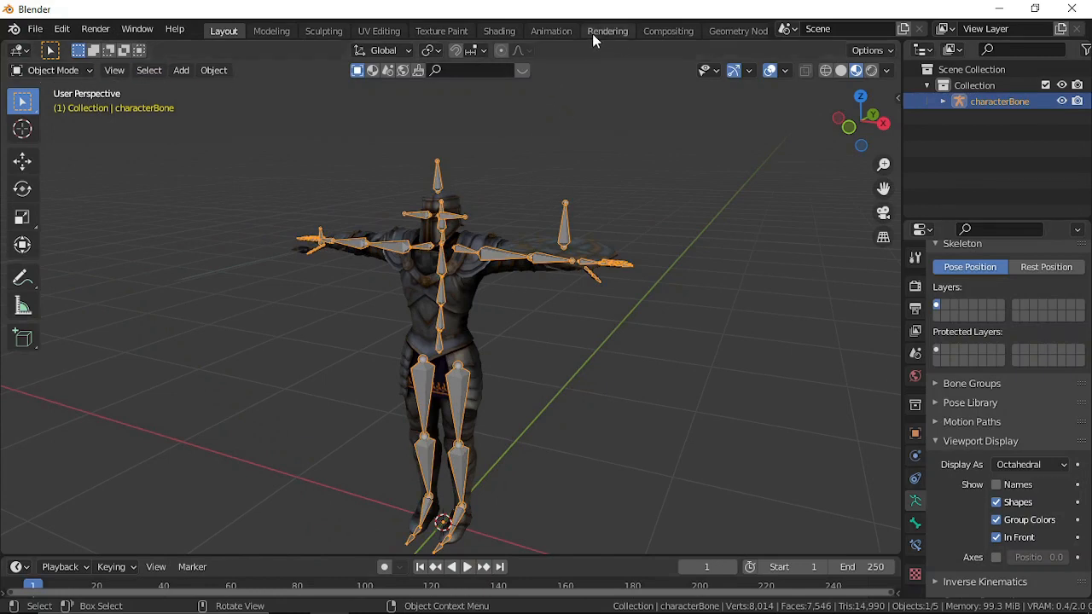
pyautogui.click(53, 70)
pyautogui.click(64, 125)
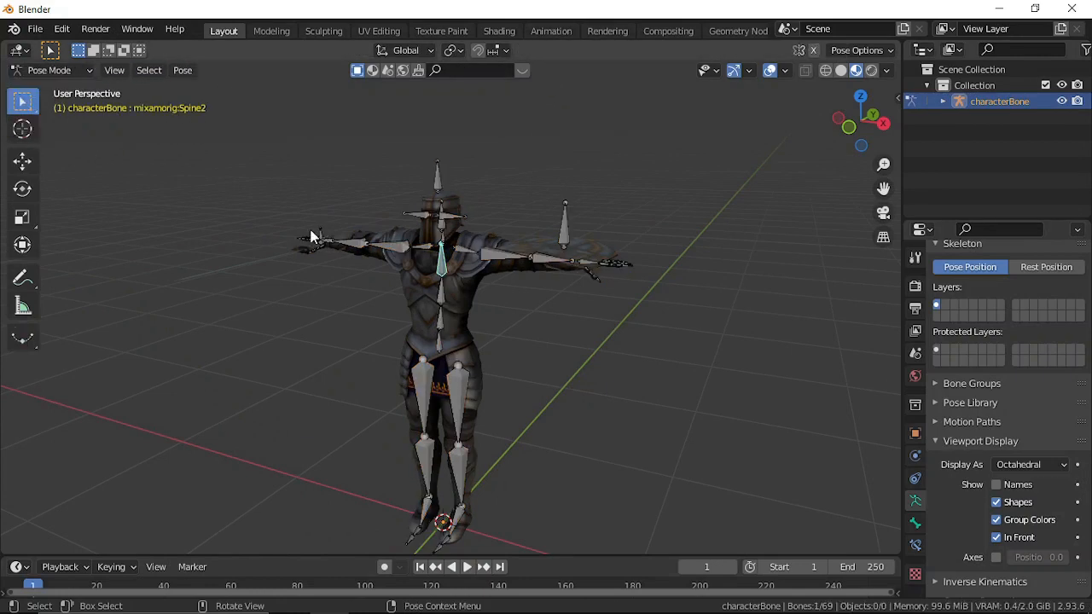
pyautogui.click(451, 183)
# Switch to the Animation workspace, frame the character and change the Dope Sheet to the Action Editor.
pyautogui.click(545, 32)
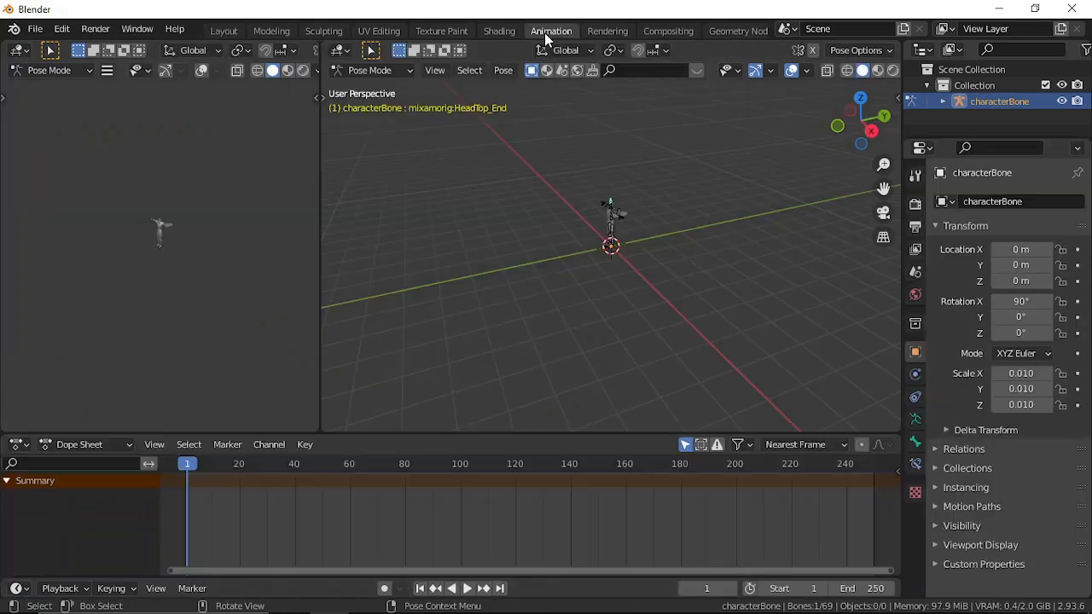
pyautogui.scroll(4, 584, 298)
pyautogui.scroll(2, 597, 291)
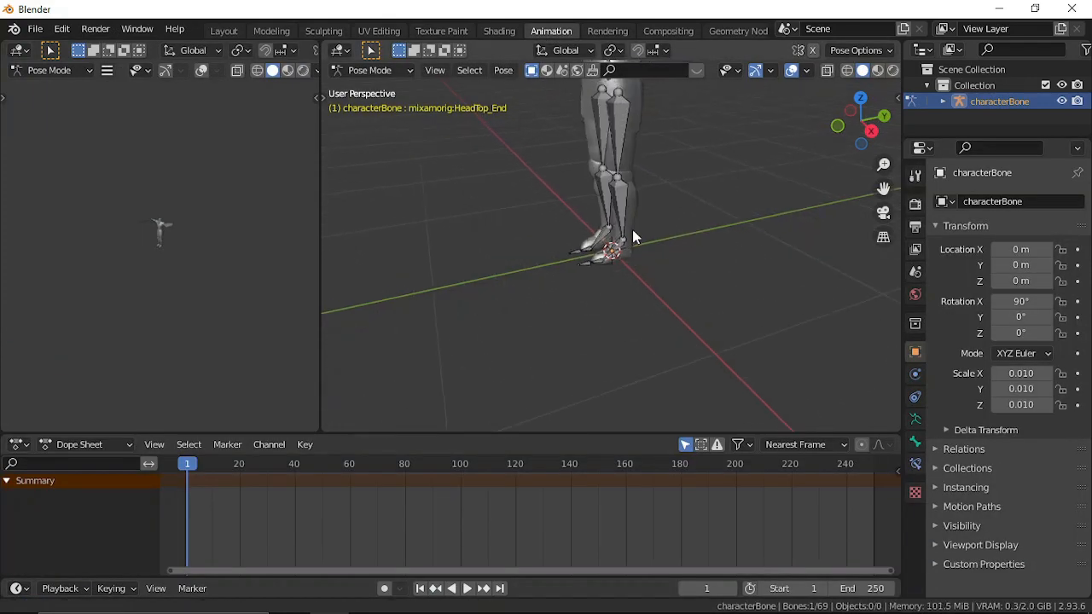
pyautogui.keyDown('shift'); pyautogui.moveTo(632, 229); pyautogui.dragTo(611, 368, button='middle'); pyautogui.keyUp('shift')
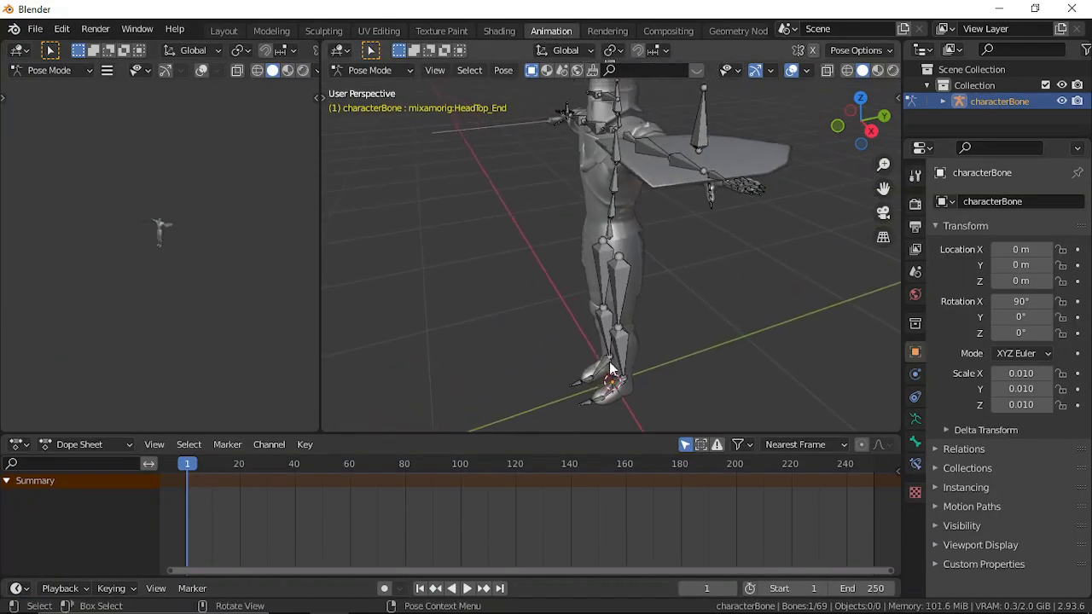
pyautogui.click(96, 450)
pyautogui.click(90, 479)
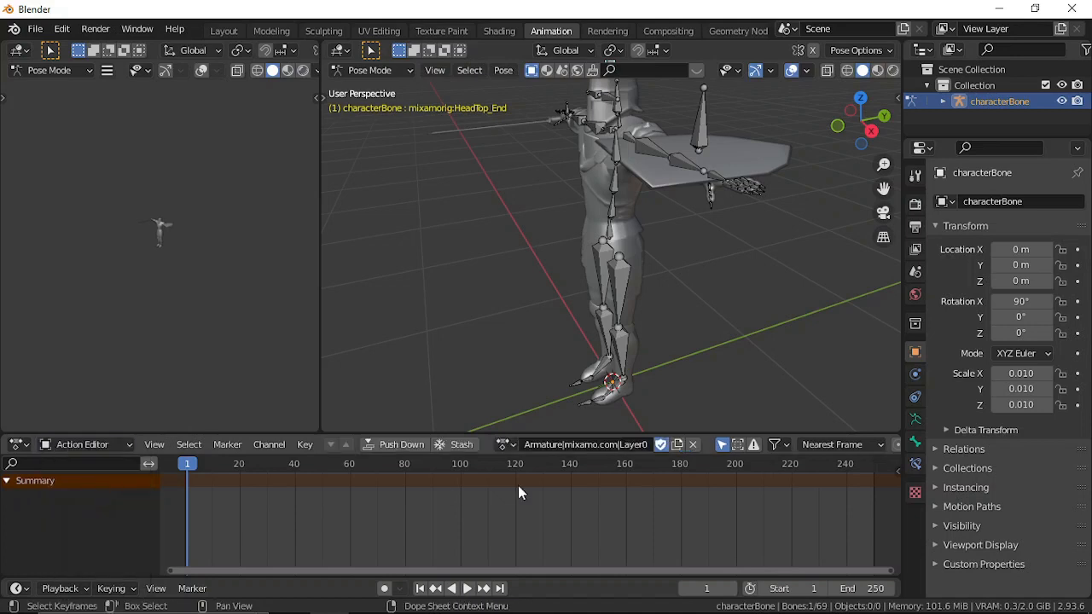
# Choose the Armature|mixamo.com|Layer0 action for characterBone and rename it tpose.
pyautogui.click(504, 444)
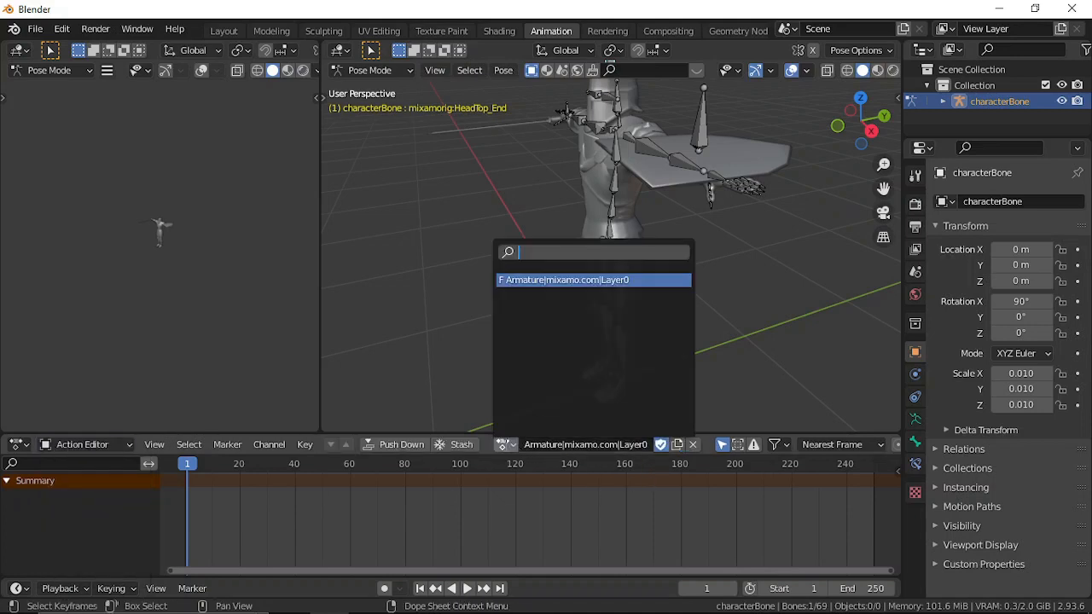
pyautogui.click(586, 284)
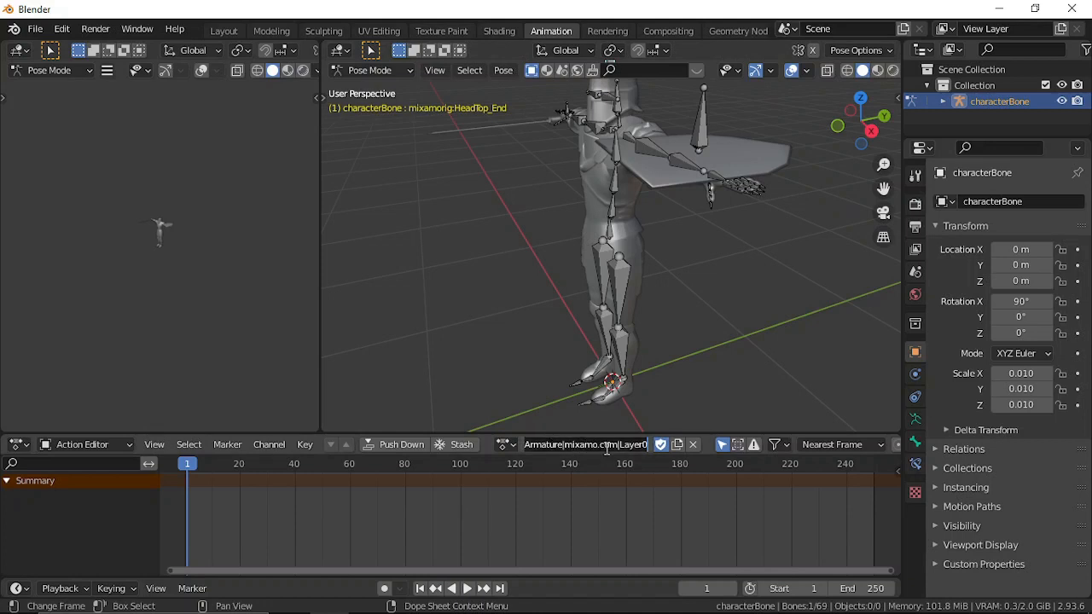
pyautogui.write('tpose')
pyautogui.press('Return')
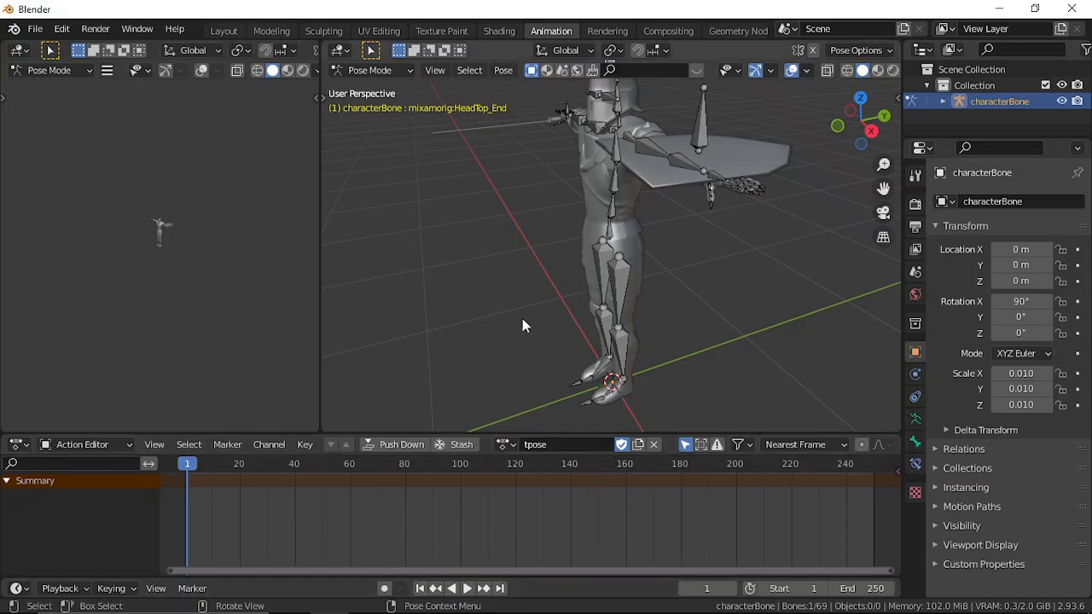
pyautogui.rightClick(450, 254)
pyautogui.moveTo(538, 270); pyautogui.dragTo(796, 212, button='middle')
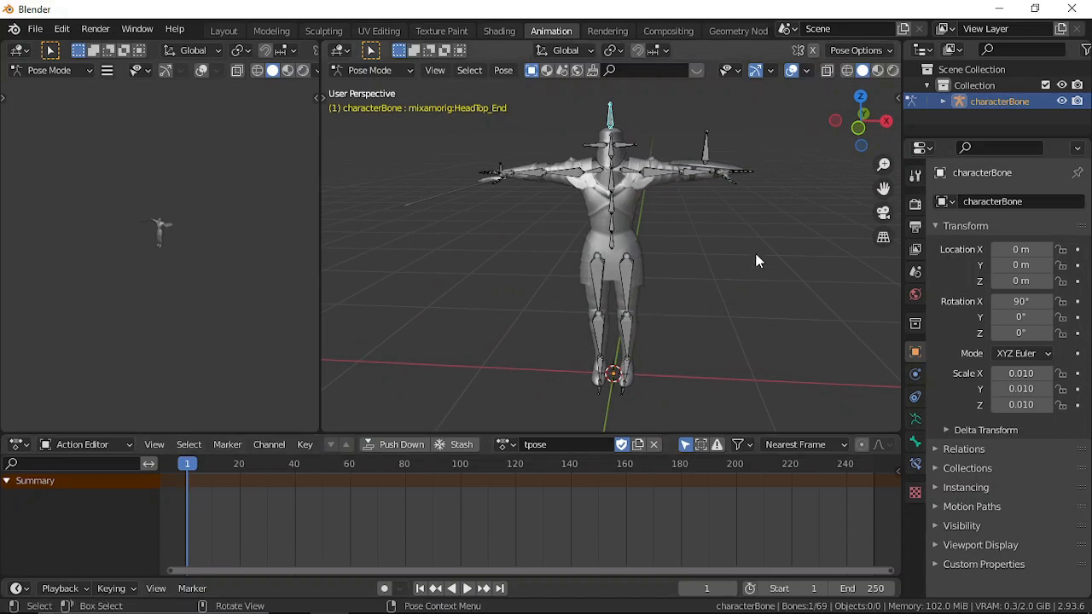
pyautogui.moveTo(755, 257); pyautogui.dragTo(677, 260, button='middle')
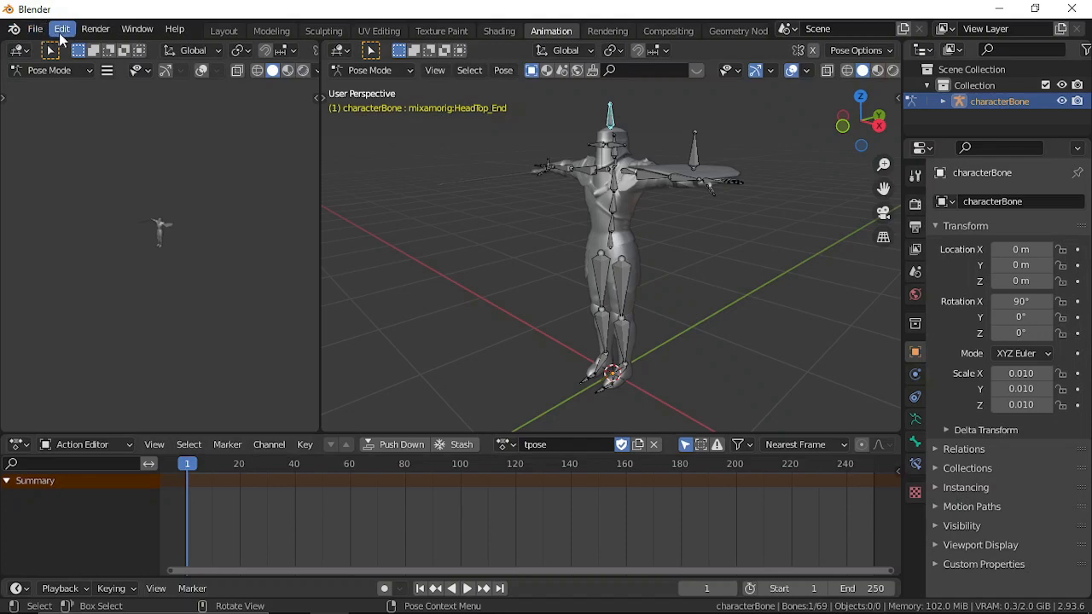
# Return to the Layout workspace and import Idle.fbx, Running.fbx and Standing Melee Attack Downward.fbx together from the Downloads folder as FBX.
pyautogui.click(218, 31)
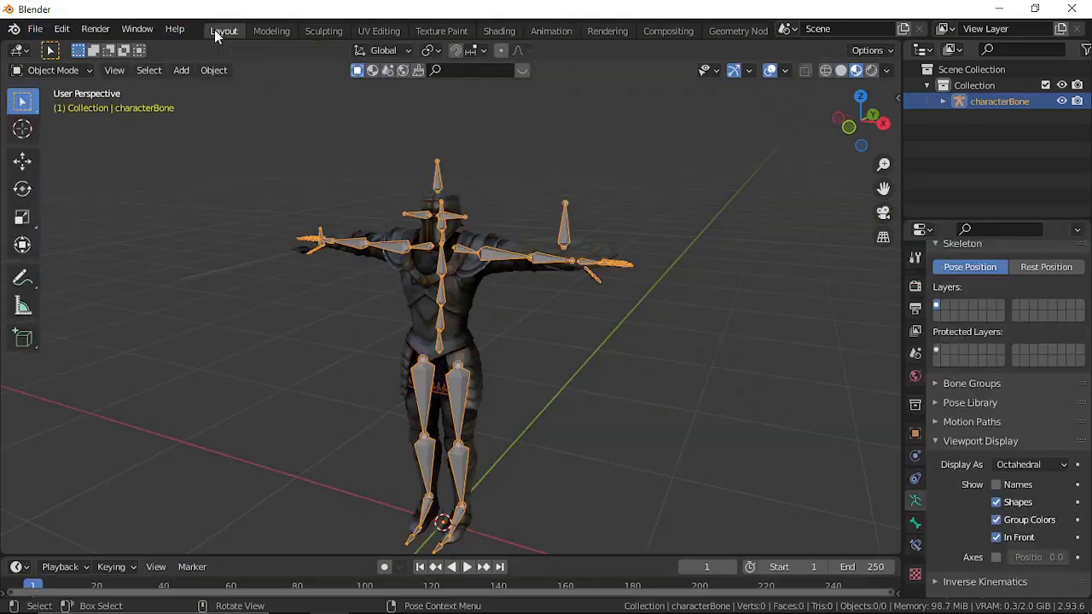
pyautogui.click(35, 29)
pyautogui.moveTo(68, 249)
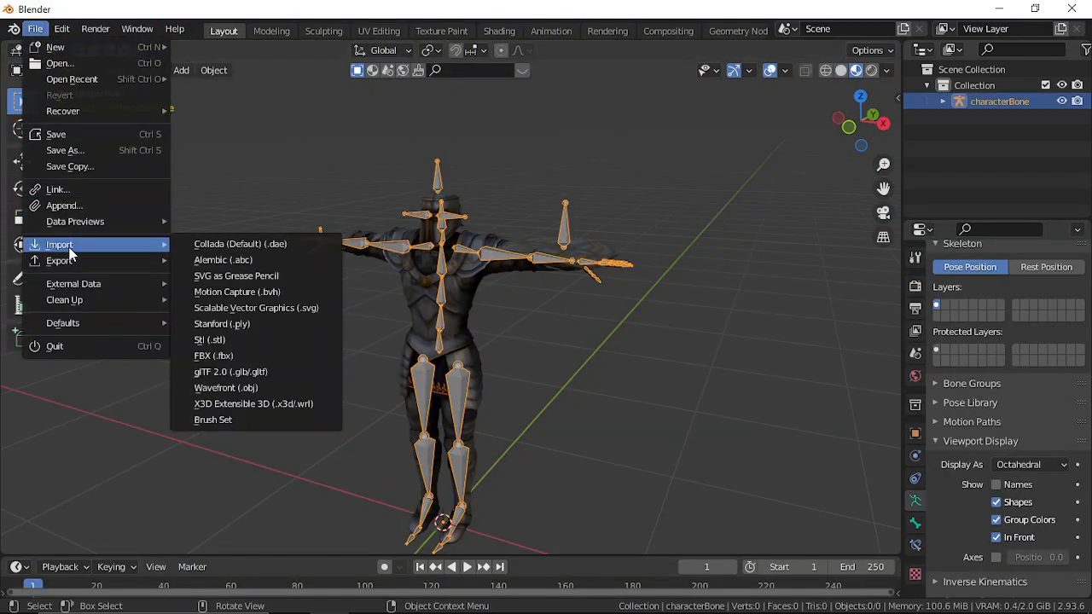
pyautogui.click(223, 353)
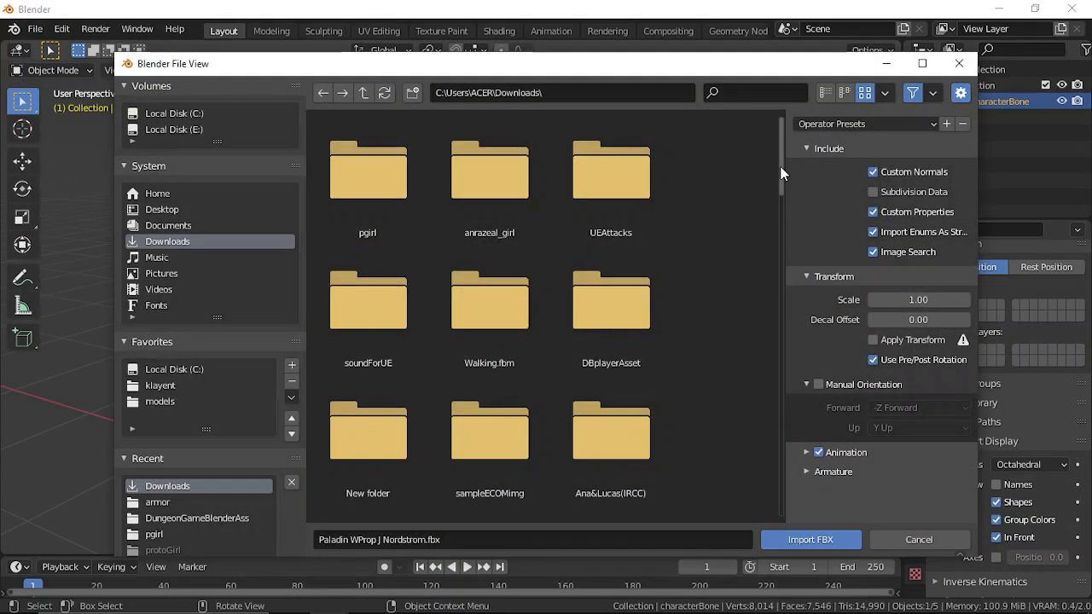
pyautogui.moveTo(780, 169); pyautogui.dragTo(782, 425)
pyautogui.moveTo(798, 550); pyautogui.dragTo(797, 563)
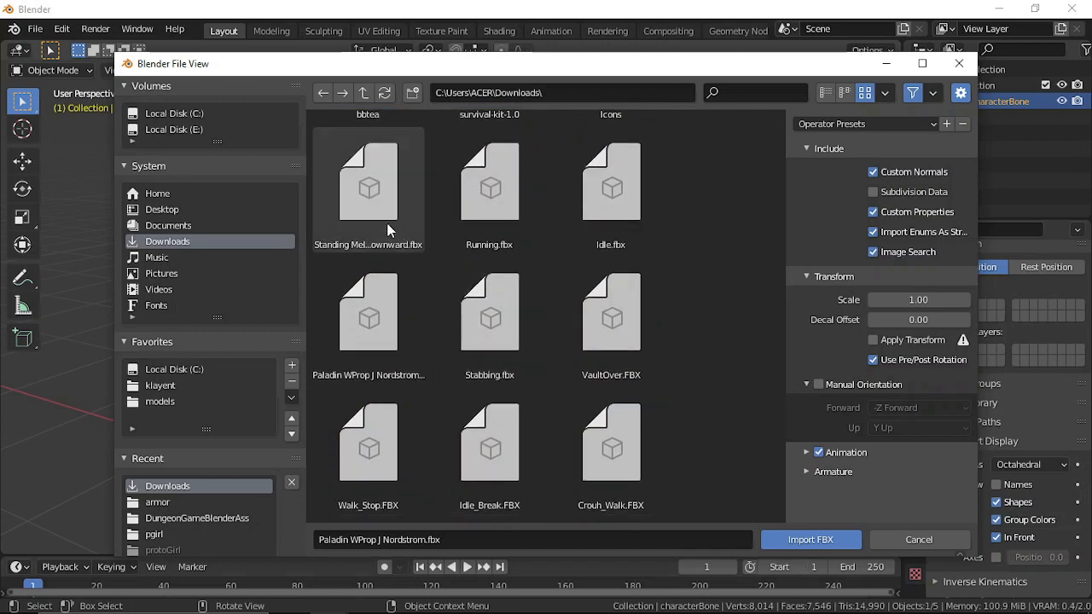
pyautogui.click(601, 227)
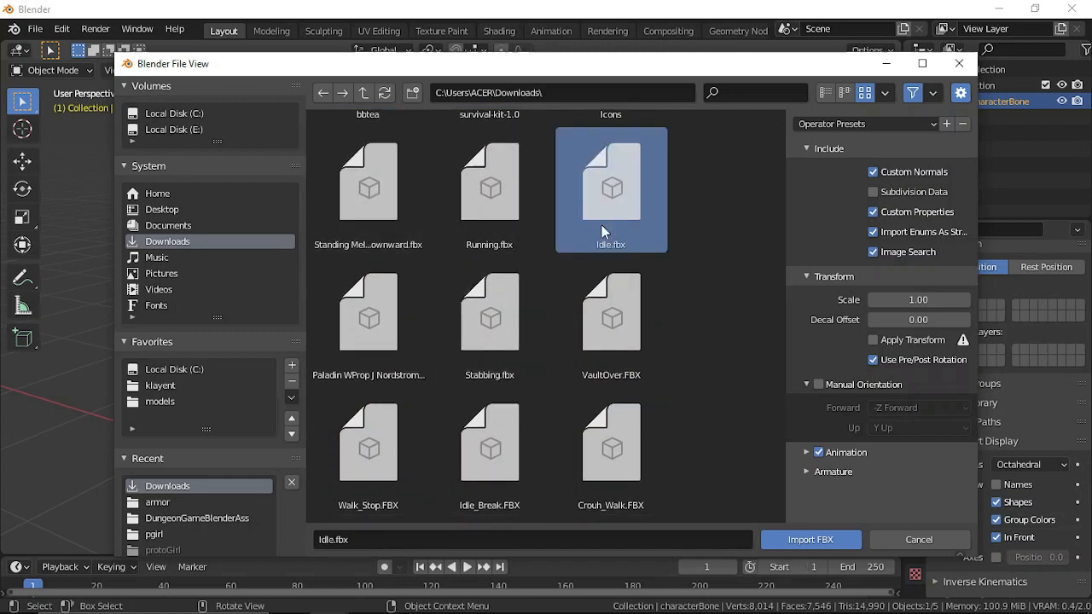
pyautogui.keyDown('shift'); pyautogui.click(498, 217); pyautogui.keyUp('shift')
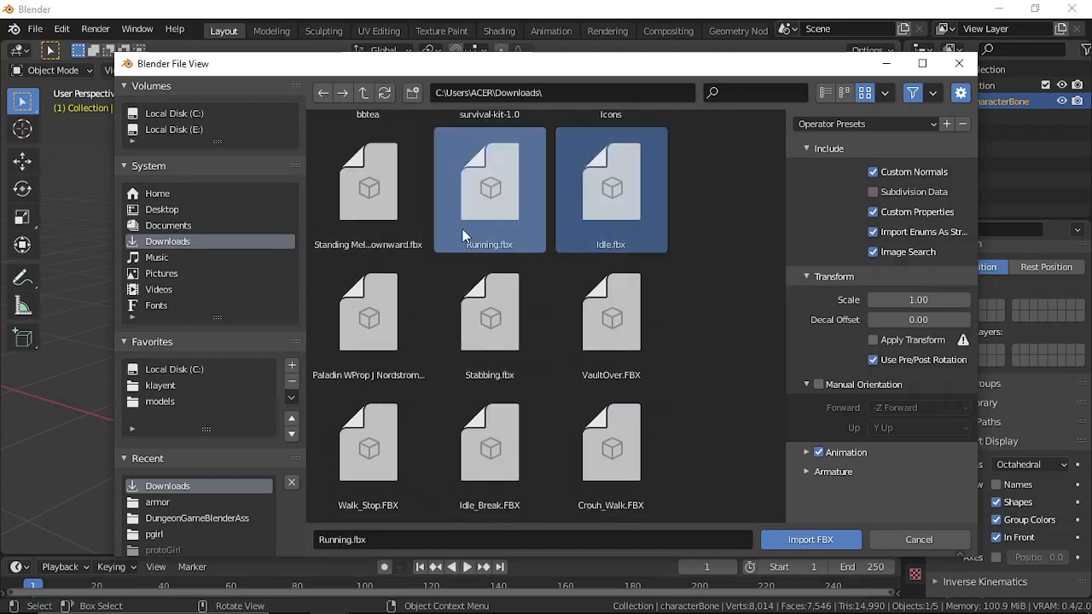
pyautogui.keyDown('shift'); pyautogui.click(358, 199); pyautogui.keyUp('shift')
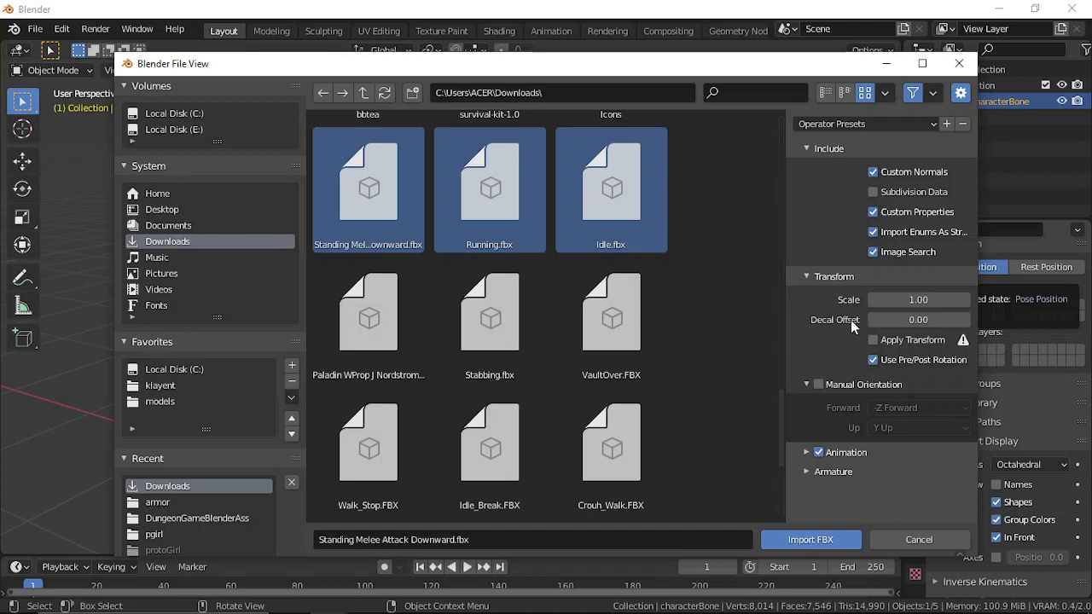
pyautogui.click(801, 540)
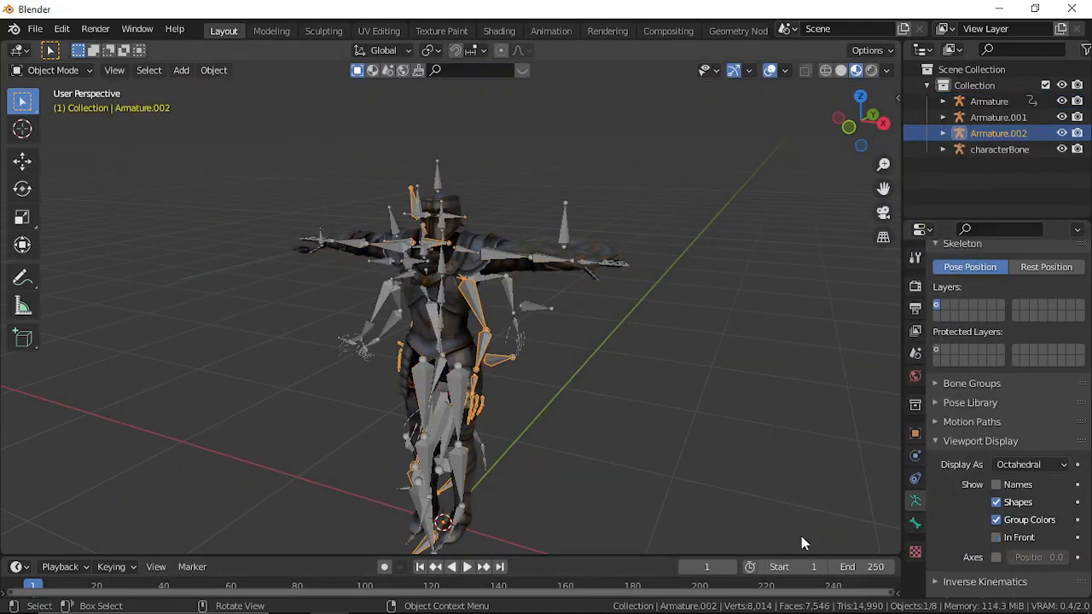
# Delete the three imported animation armatures Armature, Armature.001 and Armature.002, keeping only characterBone.
pyautogui.click(984, 117)
pyautogui.click(989, 103)
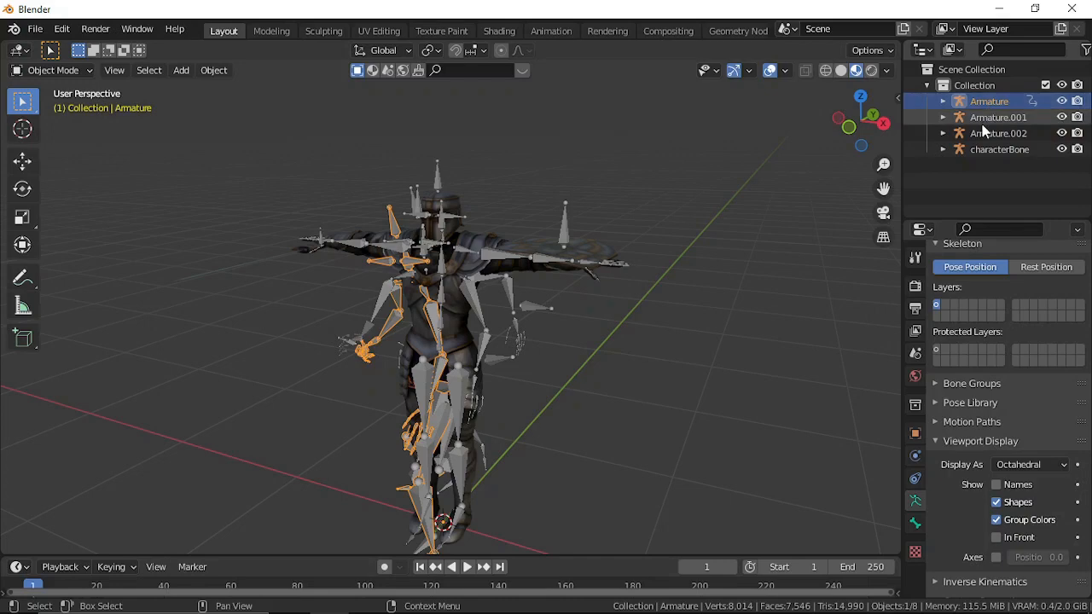
pyautogui.click(981, 110)
pyautogui.click(980, 107)
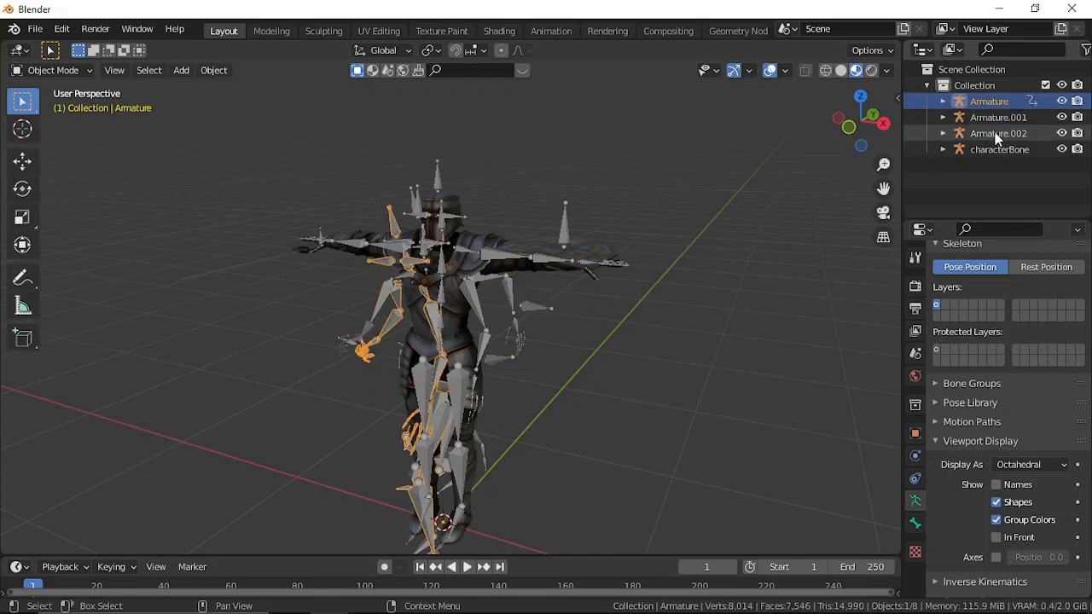
pyautogui.click(995, 135)
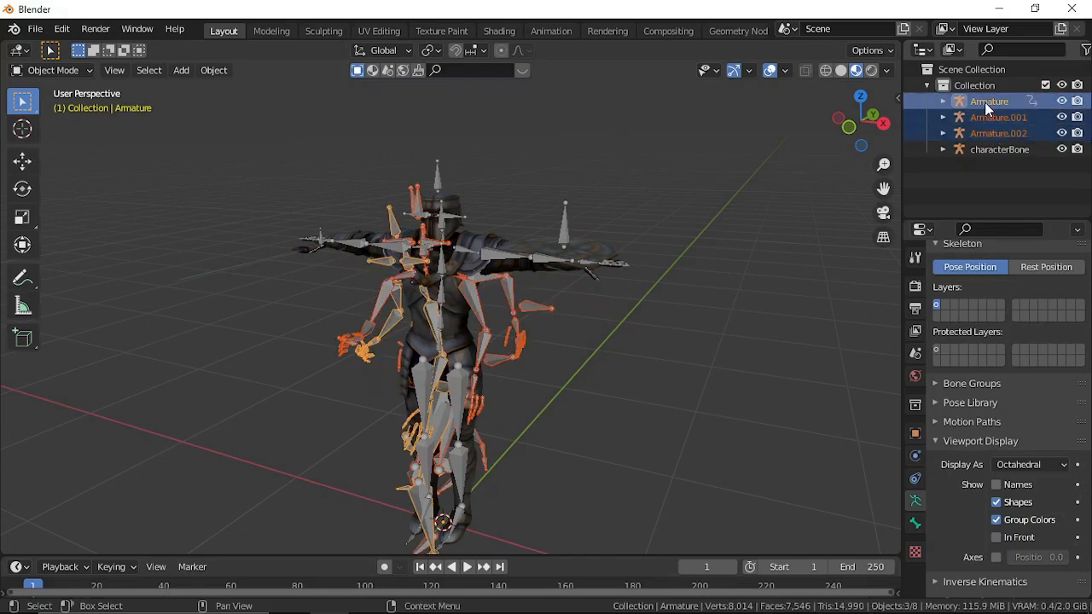
pyautogui.click(984, 102)
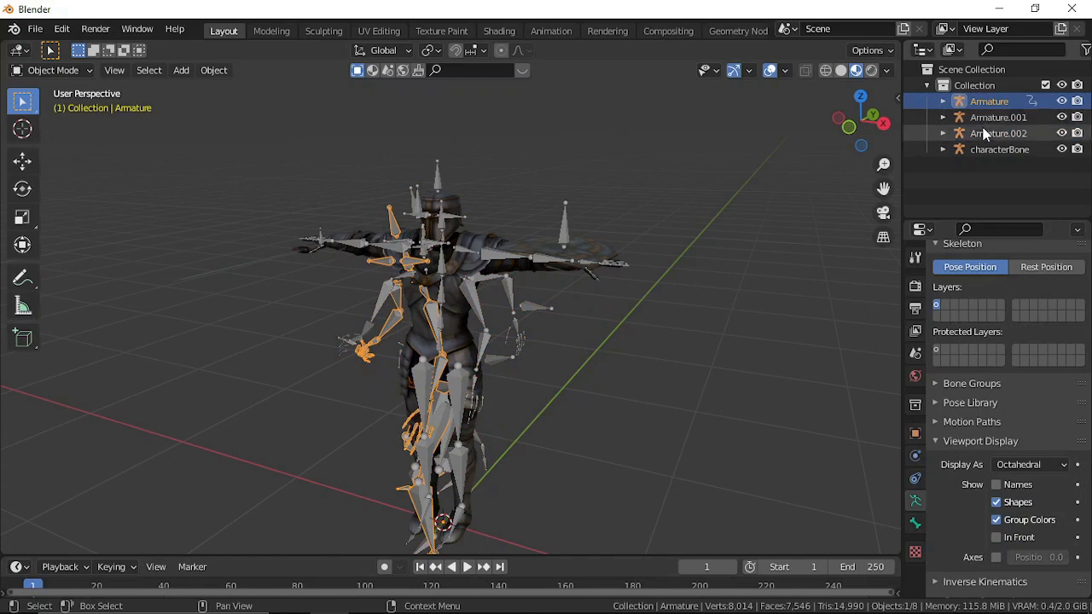
pyautogui.keyDown('ctrl'); pyautogui.click(981, 130); pyautogui.keyUp('ctrl')
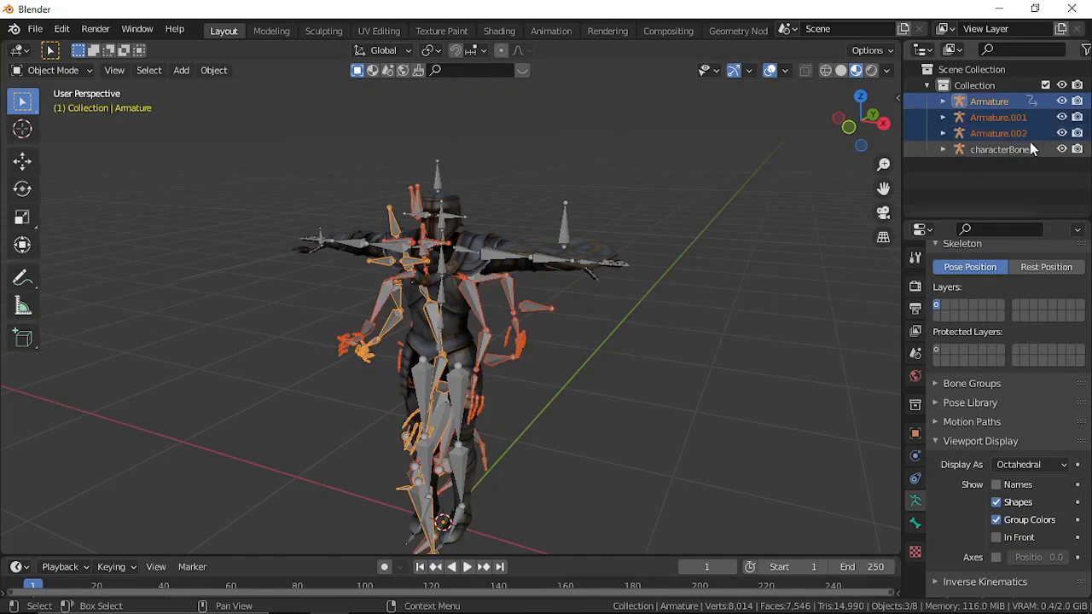
pyautogui.press('Delete')
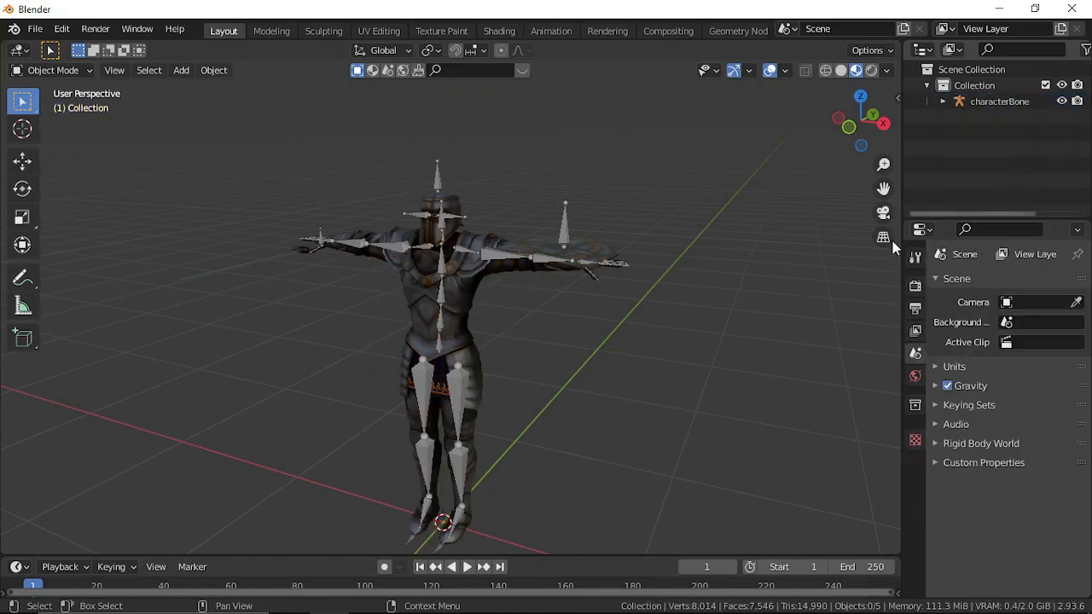
# Select the remaining characterBone armature and put it back into Pose Mode.
pyautogui.click(458, 293)
pyautogui.click(83, 71)
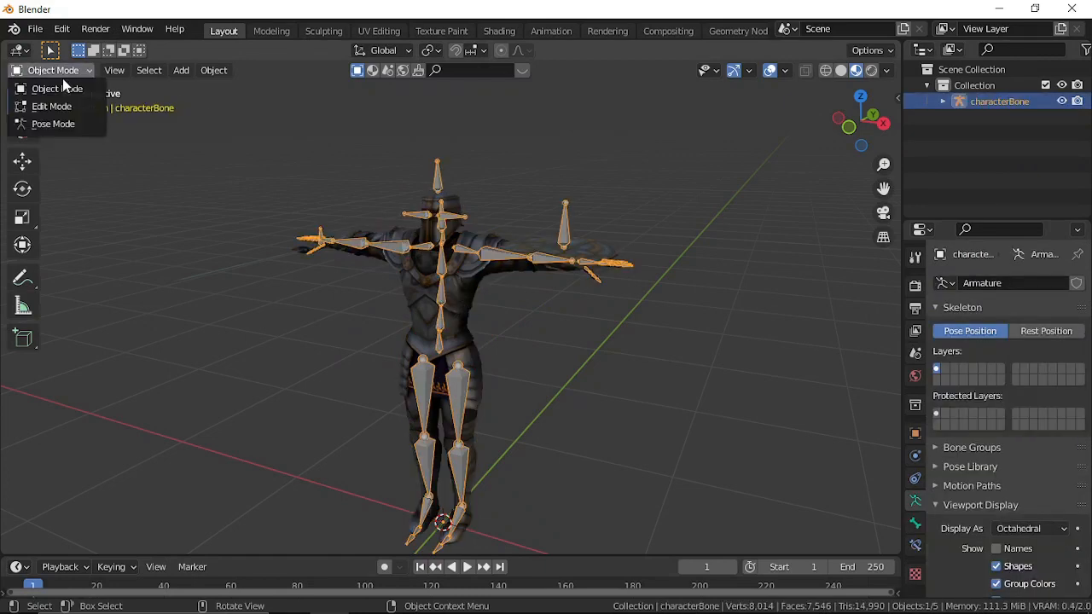
pyautogui.click(77, 124)
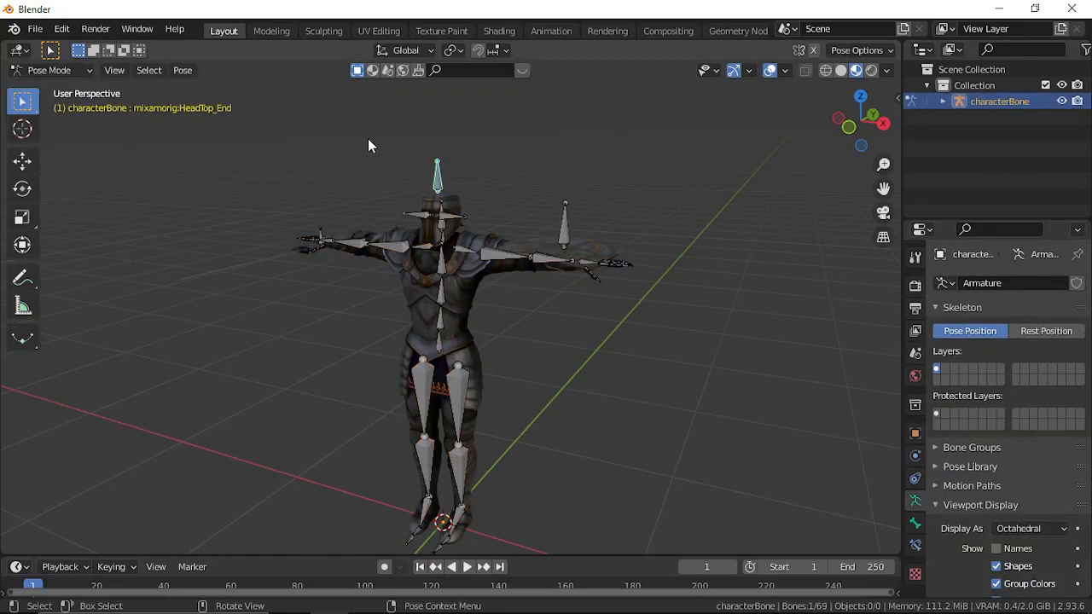
# In the Animation workspace, assign the Armature|mixamo.com|Layer0 action to characterBone and select all bones to show its keyframes.
pyautogui.click(552, 31)
pyautogui.click(505, 445)
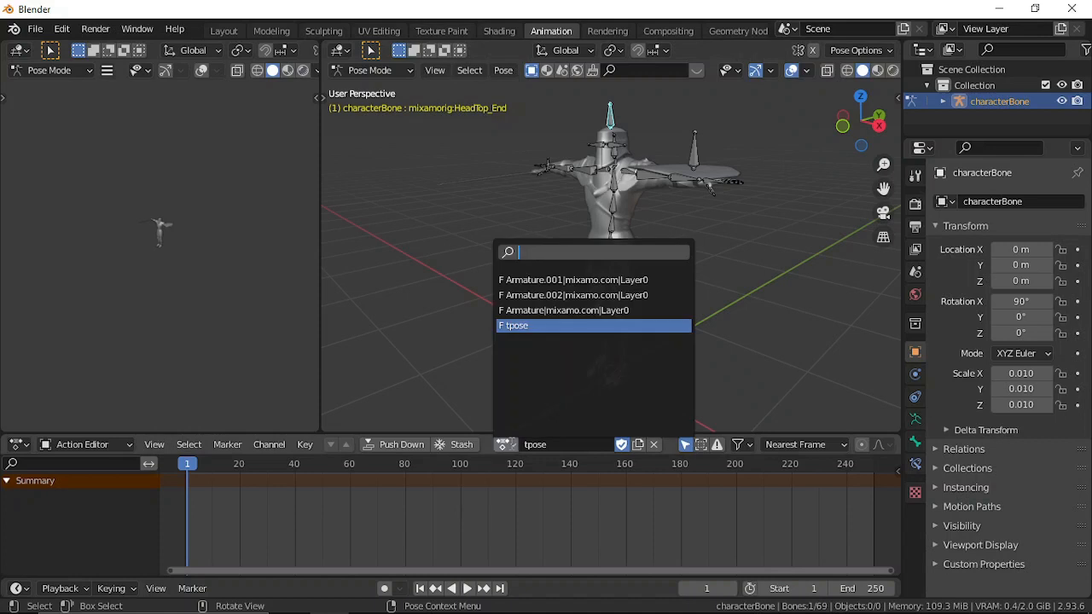
pyautogui.click(567, 312)
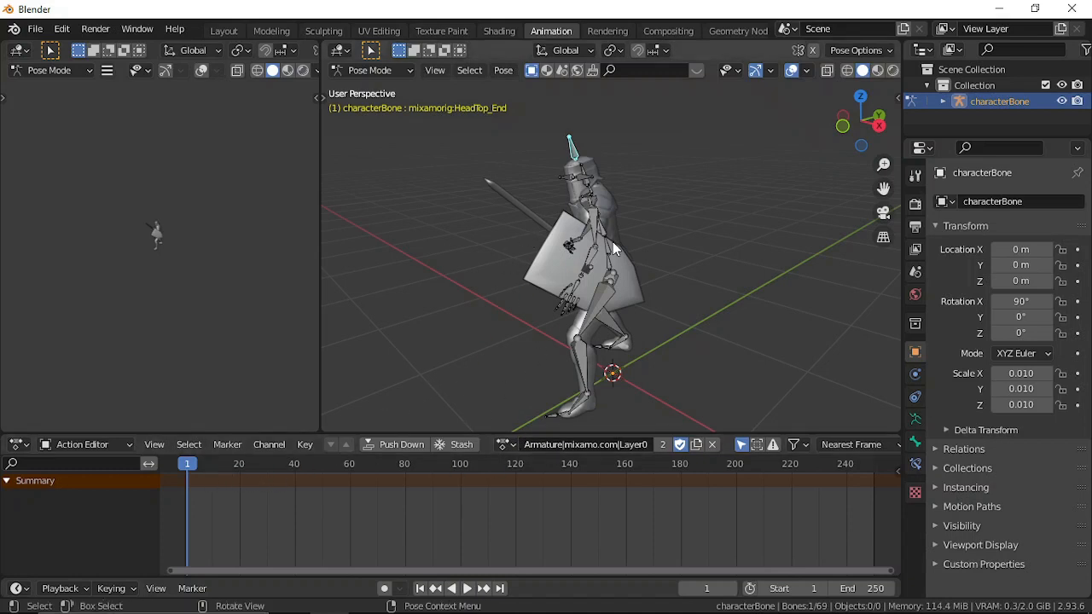
pyautogui.press('a')
pyautogui.scroll(7, 244, 509)
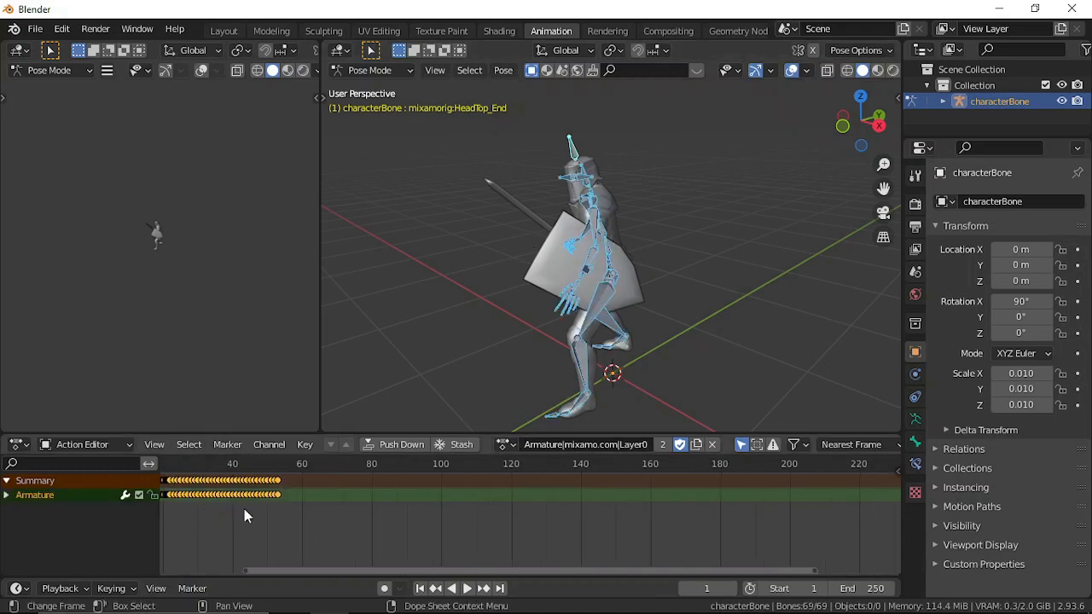
pyautogui.moveTo(270, 505); pyautogui.dragTo(704, 503, button='middle')
pyautogui.scroll(2, 560, 530)
pyautogui.scroll(3, 516, 529)
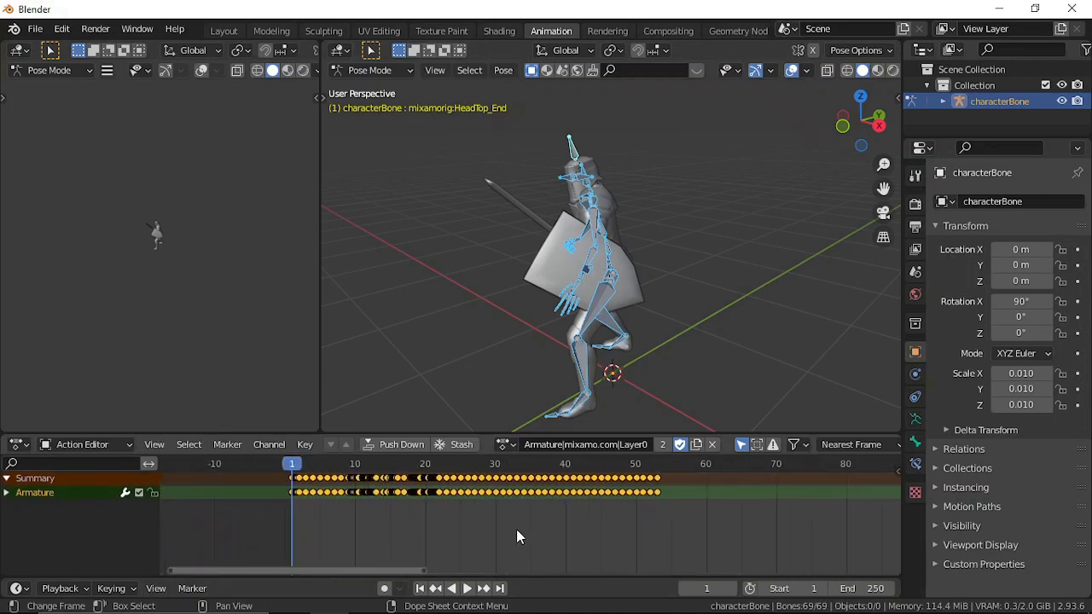
# Preview the assigned action up to frame 53 and rename it attack.
pyautogui.moveTo(248, 466); pyautogui.dragTo(259, 469)
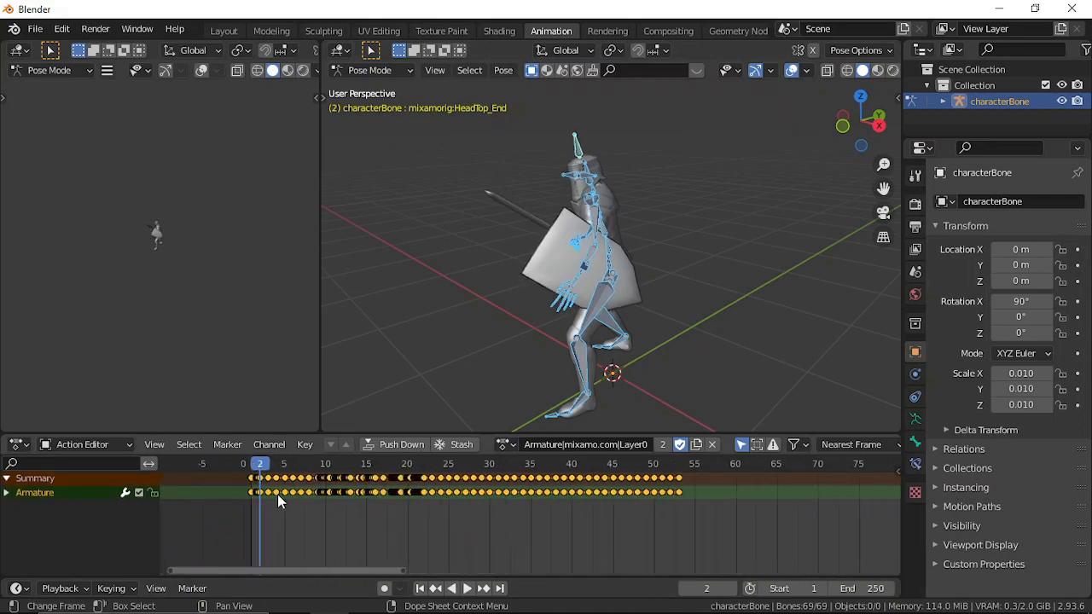
pyautogui.press('space')
pyautogui.moveTo(352, 484); pyautogui.dragTo(677, 487)
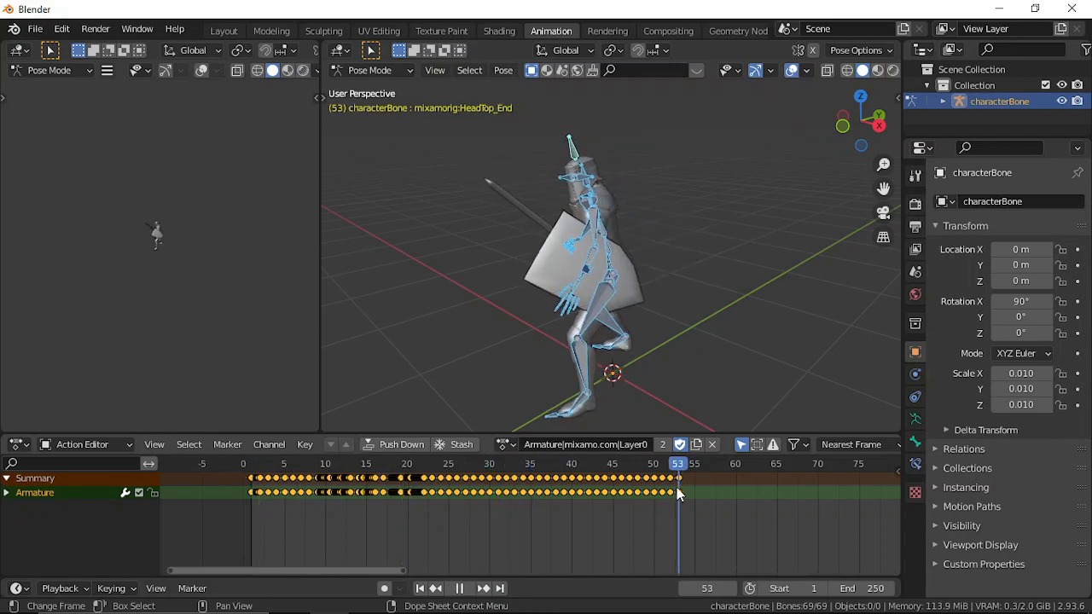
pyautogui.press('space')
pyautogui.doubleClick(636, 443)
pyautogui.write('a')
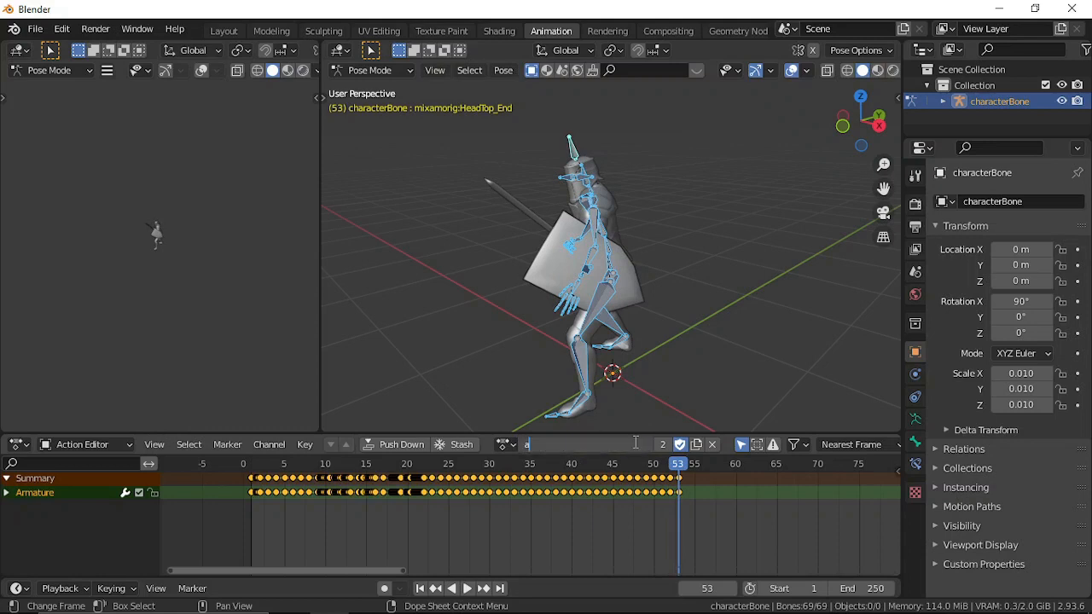
pyautogui.write('ttack')
pyautogui.press('Return')
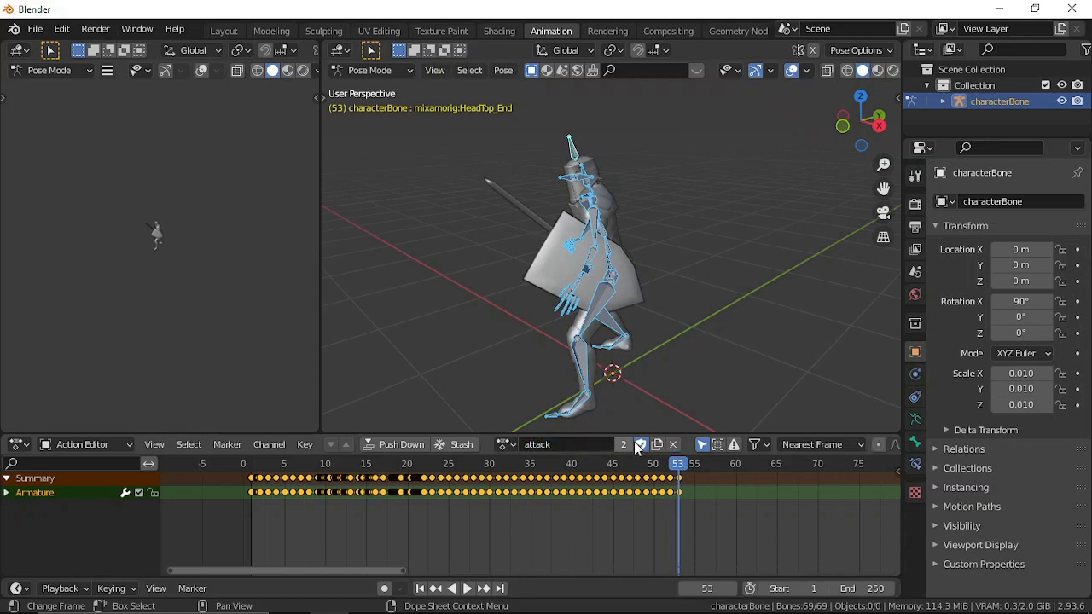
# Assign the Armature.002|mixamo.com|Layer0 action, scrub through it and rename it idle.
pyautogui.click(516, 452)
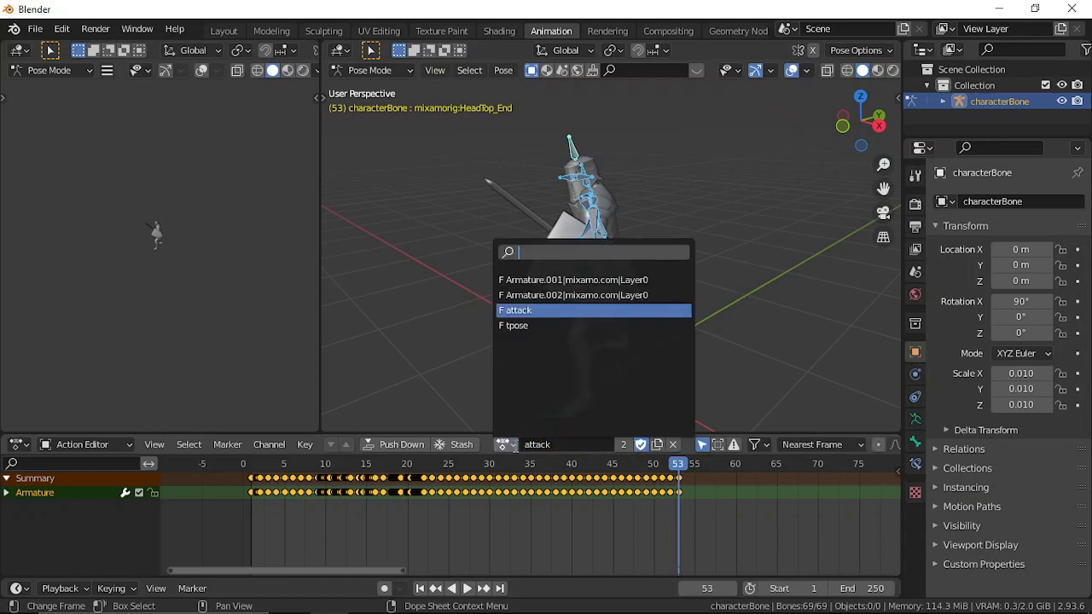
pyautogui.click(546, 297)
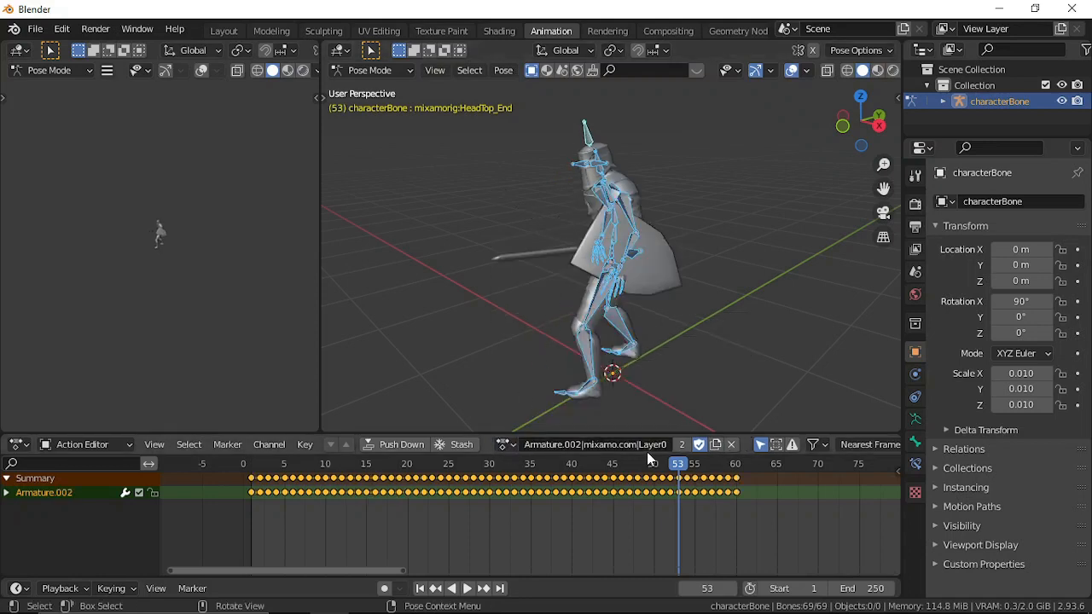
pyautogui.moveTo(681, 465); pyautogui.dragTo(325, 474)
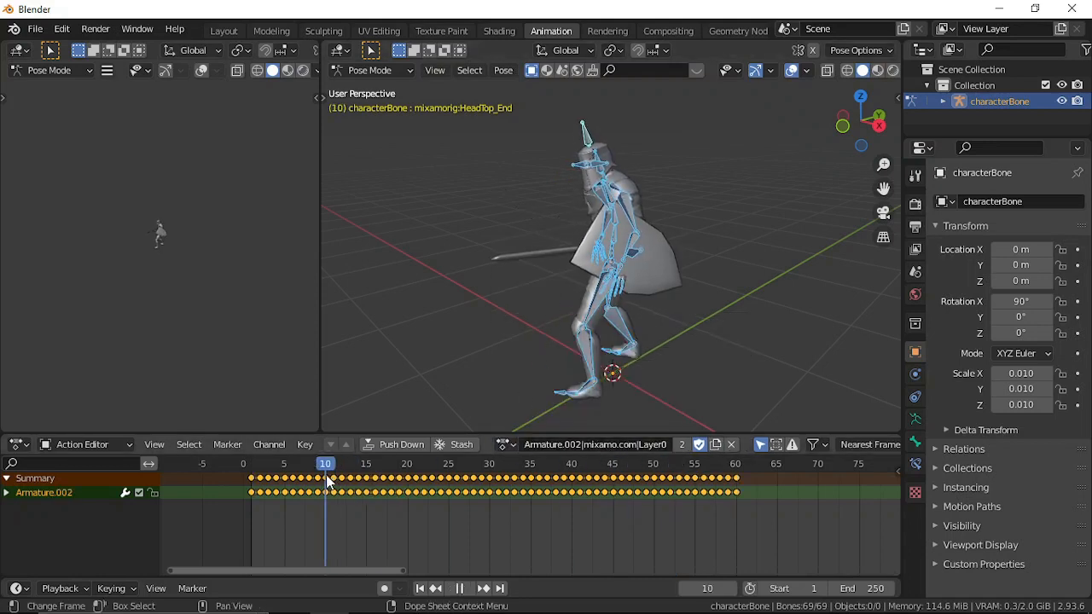
pyautogui.write('id')
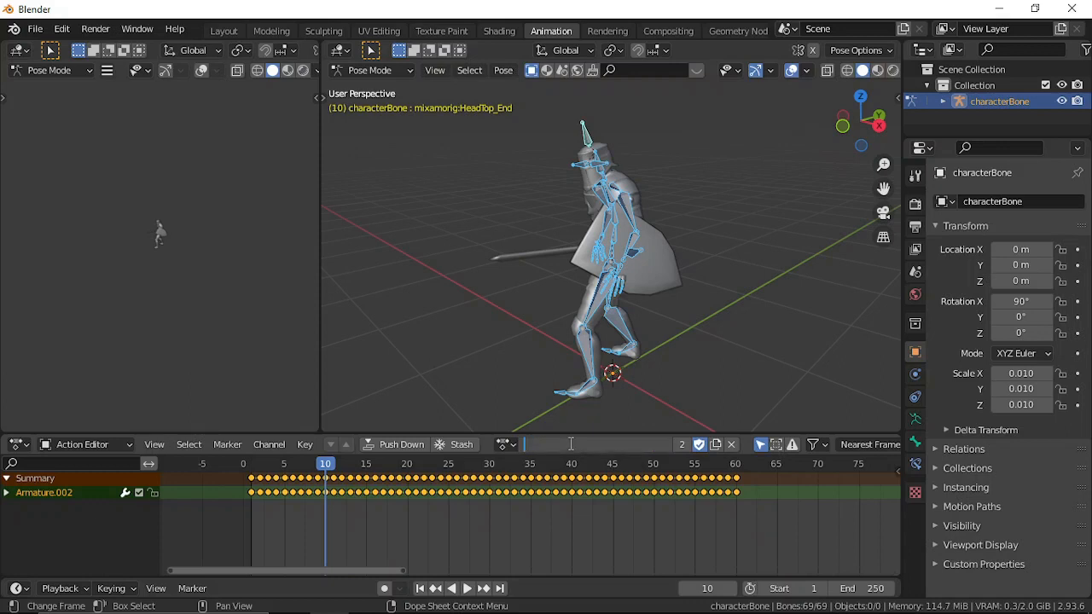
pyautogui.write('le')
pyautogui.press('Return')
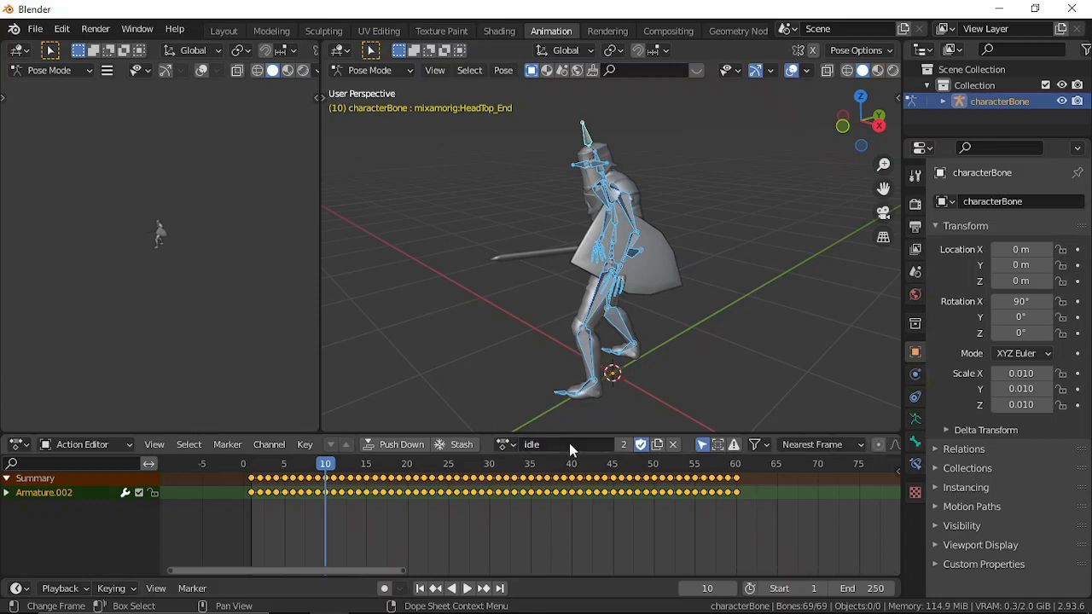
# Assign the Armature.001|mixamo.com|Layer0 action to characterBone and rename it running.
pyautogui.click(510, 444)
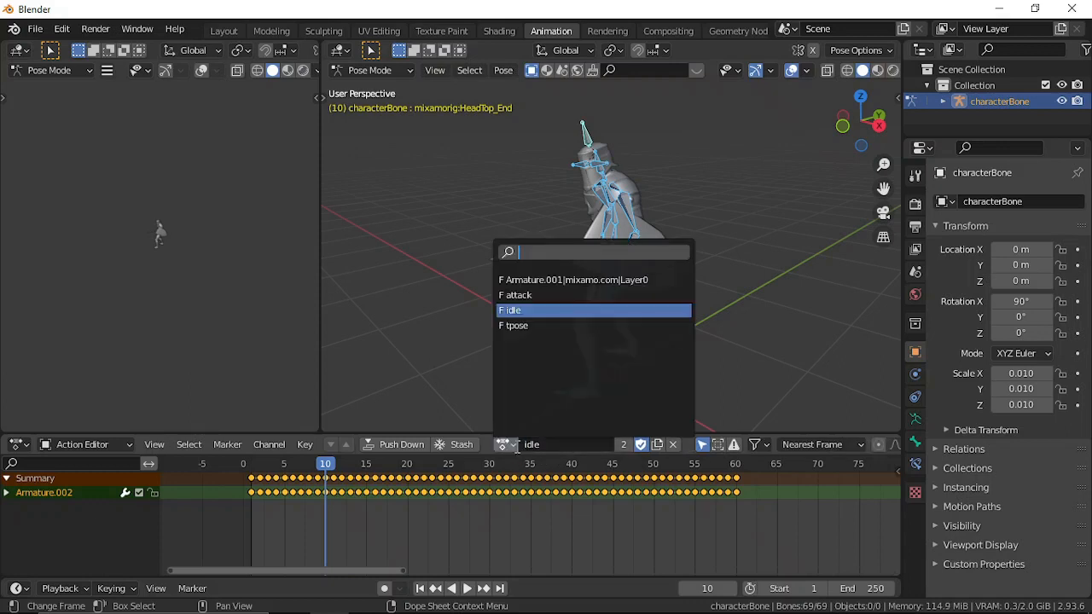
pyautogui.click(539, 282)
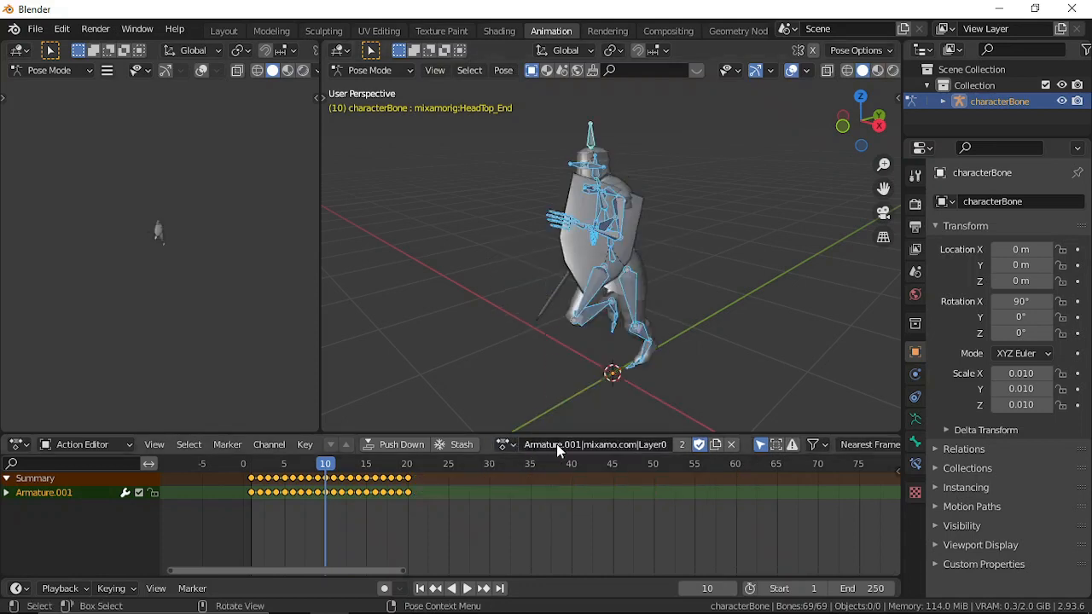
pyautogui.doubleClick(556, 445)
pyautogui.write('running')
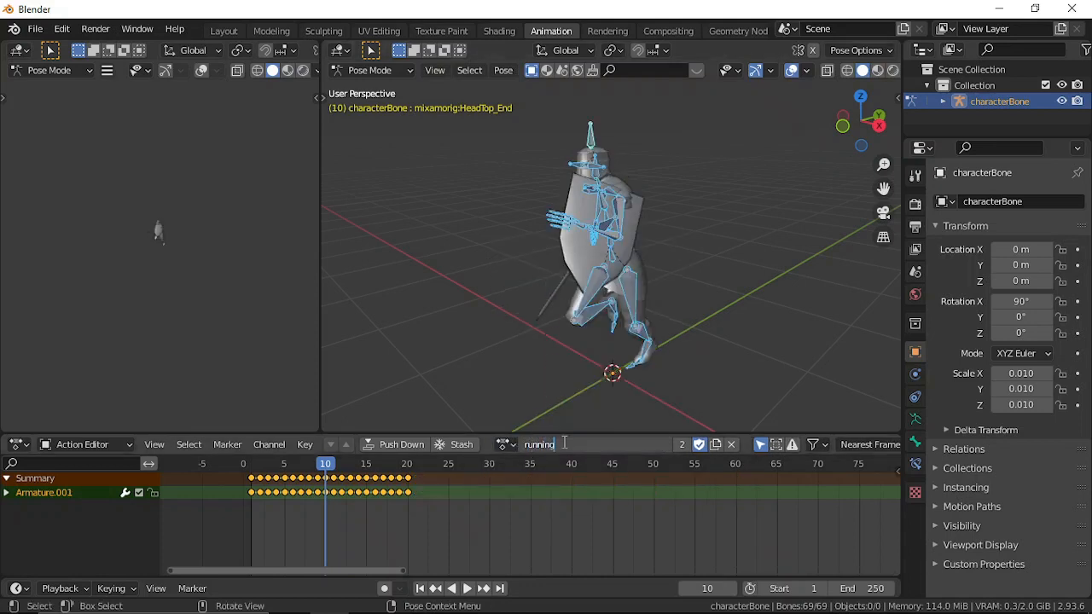
pyautogui.press('Return')
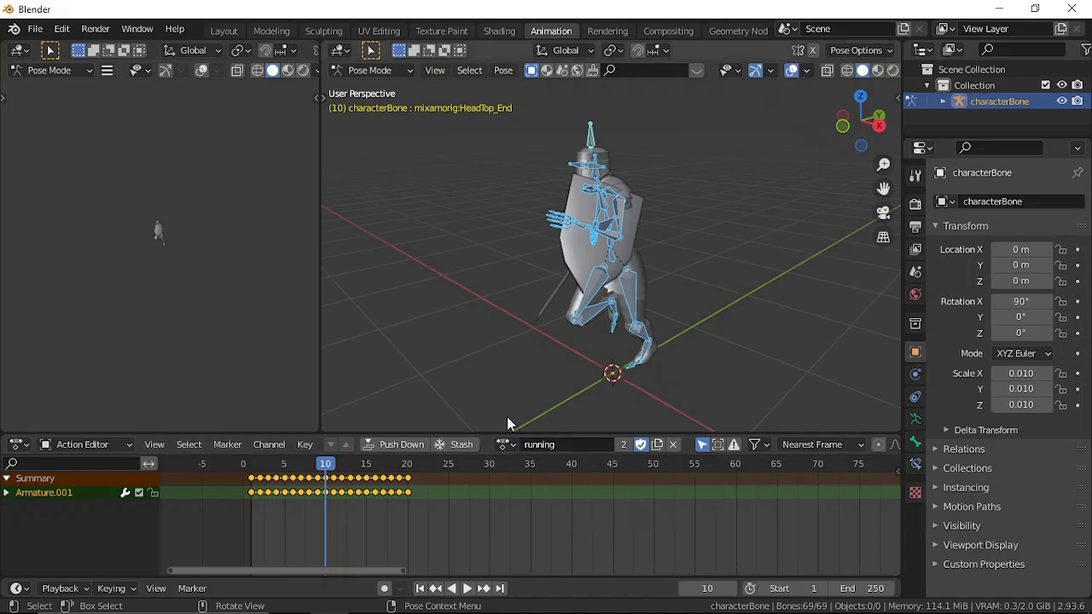
# Scrub the running action to its last keyframe and set the scene's end frame to 20.
pyautogui.moveTo(327, 477); pyautogui.dragTo(303, 474)
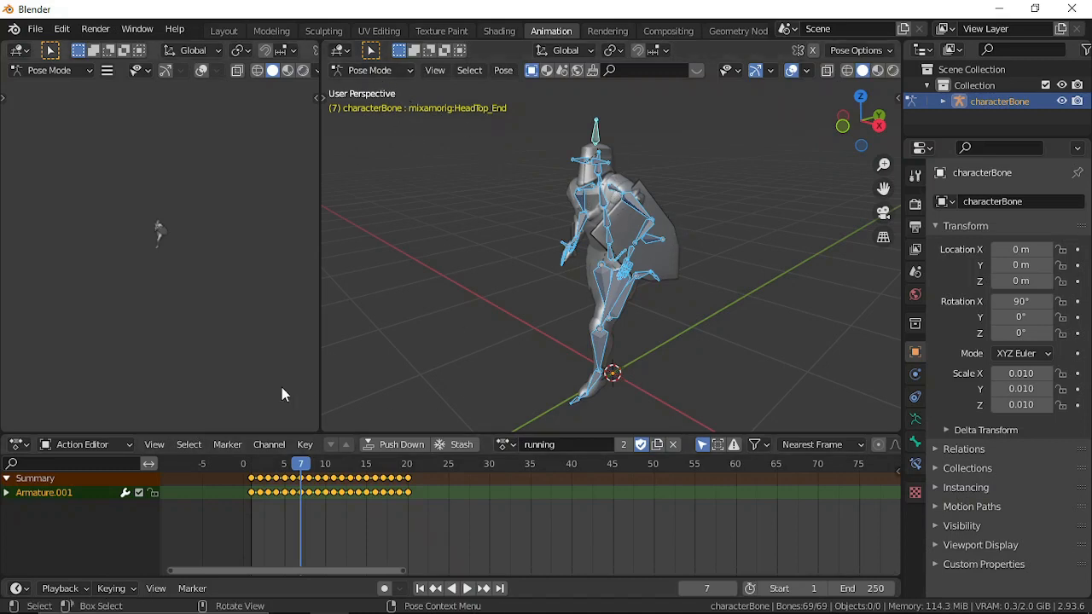
pyautogui.moveTo(300, 466); pyautogui.dragTo(316, 490)
pyautogui.moveTo(360, 501); pyautogui.dragTo(406, 501)
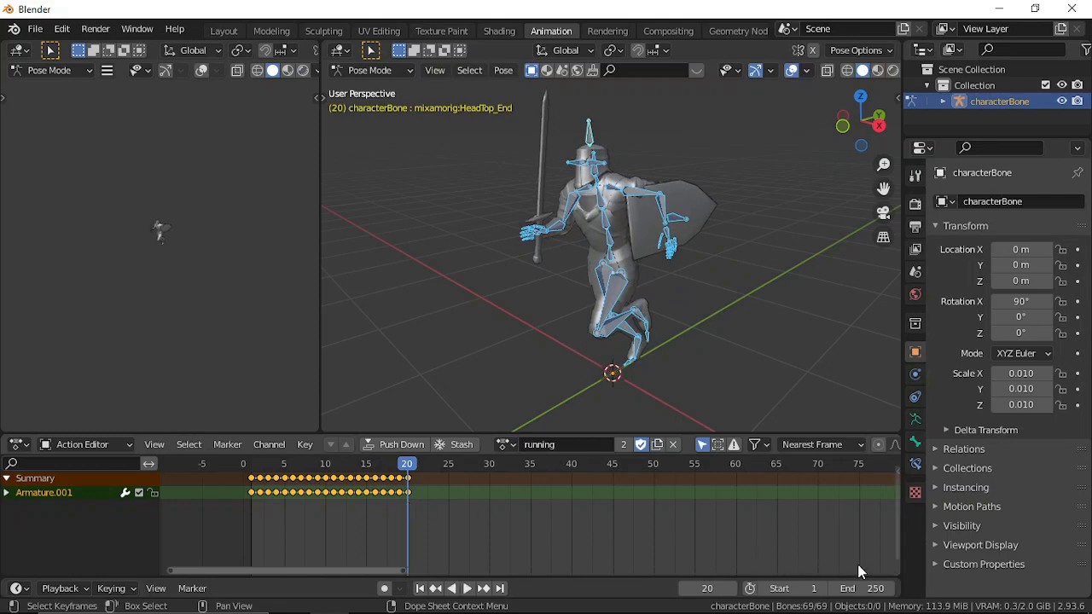
pyautogui.click(863, 589)
pyautogui.write('20')
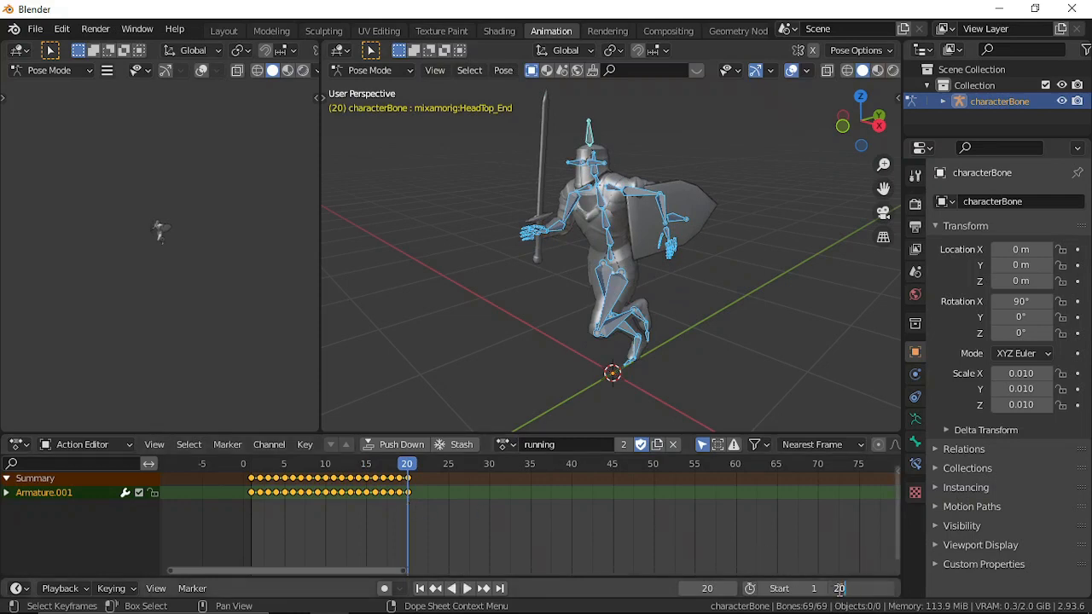
pyautogui.press('Return')
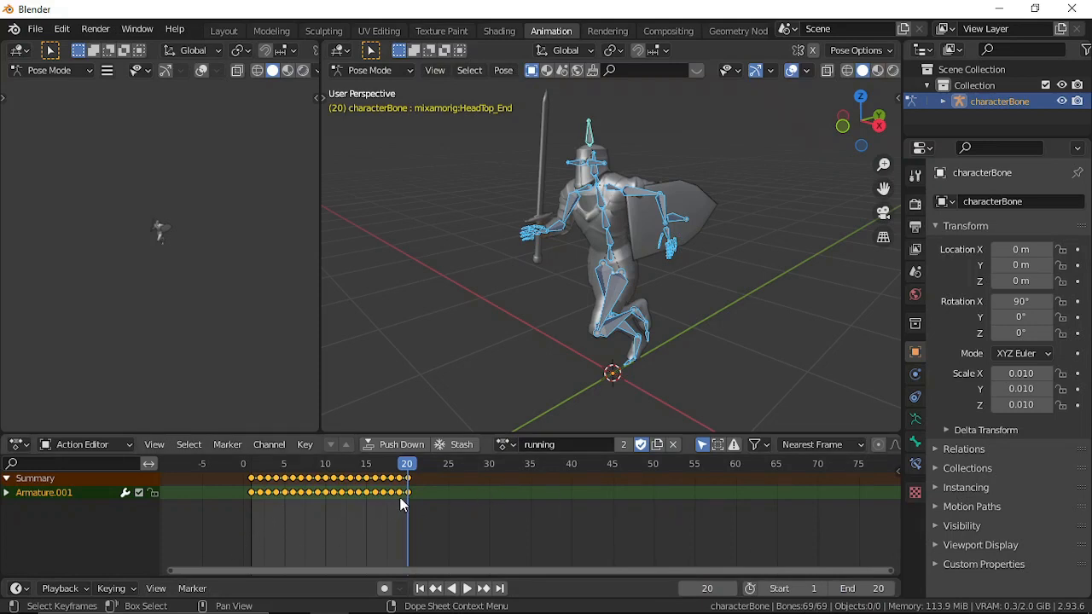
# Play the running animation in a loop, stop it and return to frame 2.
pyautogui.click(468, 588)
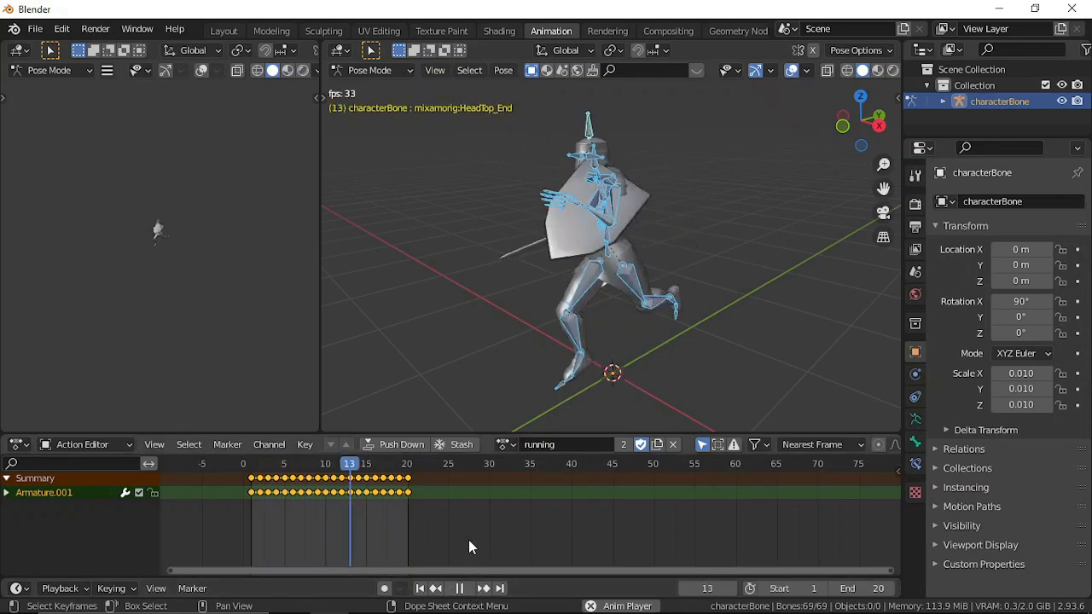
pyautogui.click(461, 590)
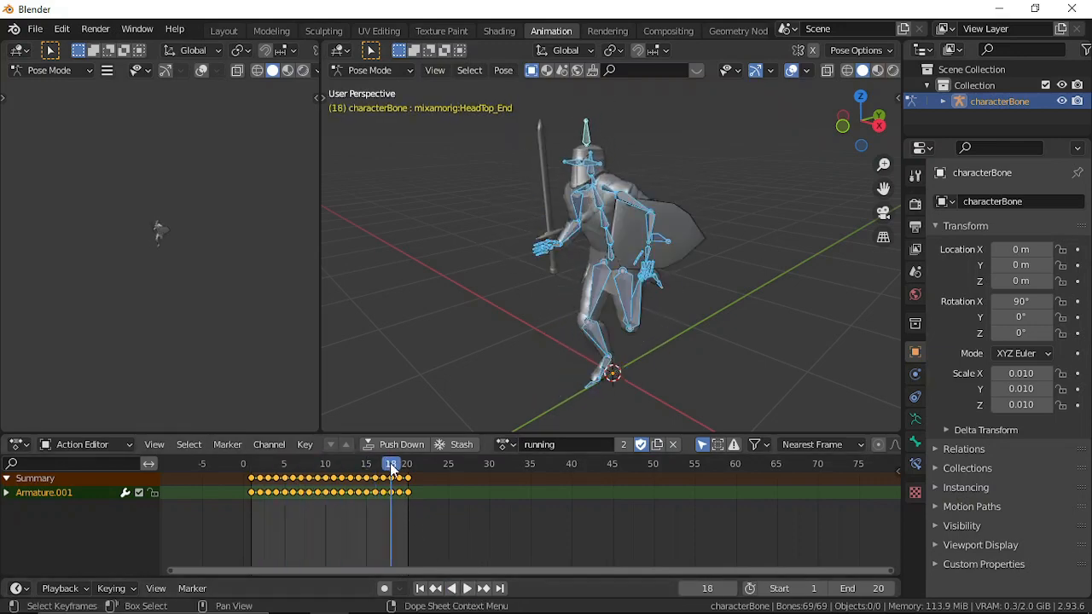
pyautogui.moveTo(390, 466); pyautogui.dragTo(259, 466)
# Switch characterBone to the attack action, scrub it to frame 53 and set the scene's end frame to 50.
pyautogui.click(512, 442)
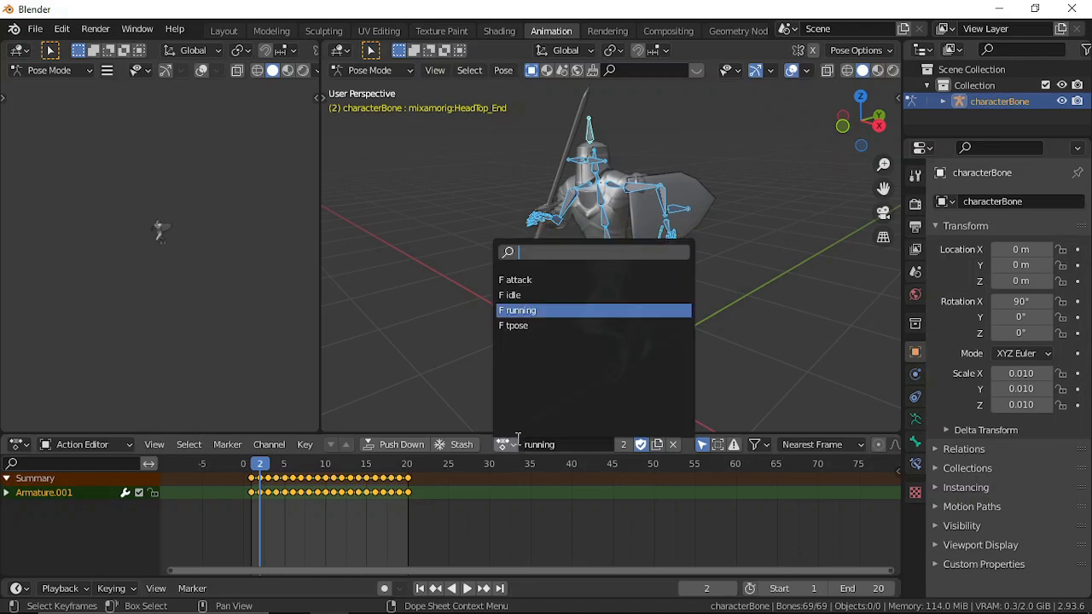
pyautogui.click(543, 283)
pyautogui.press('space')
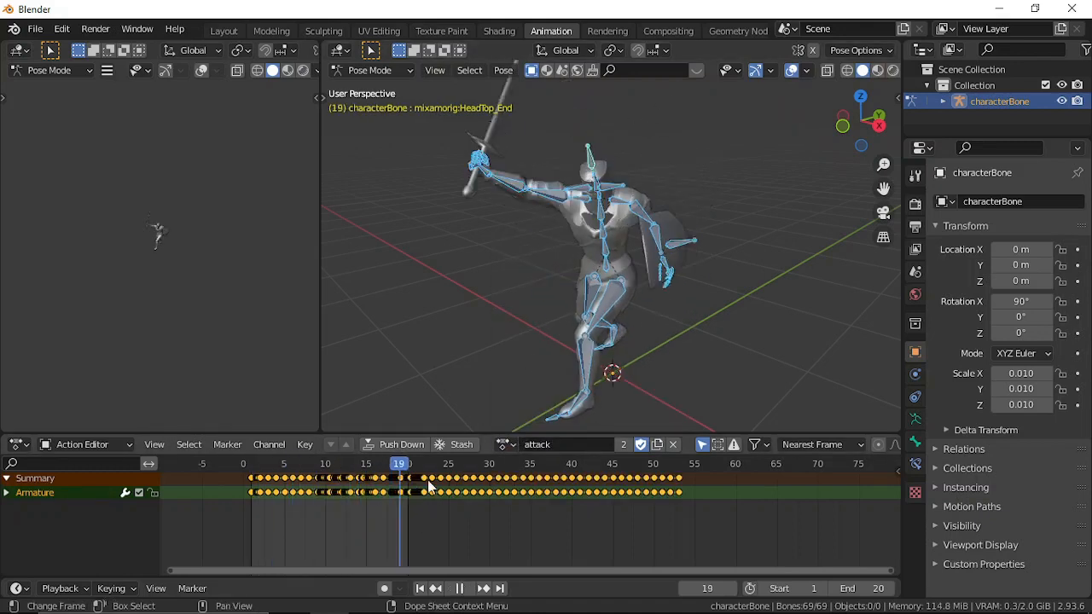
pyautogui.moveTo(429, 485); pyautogui.dragTo(676, 495)
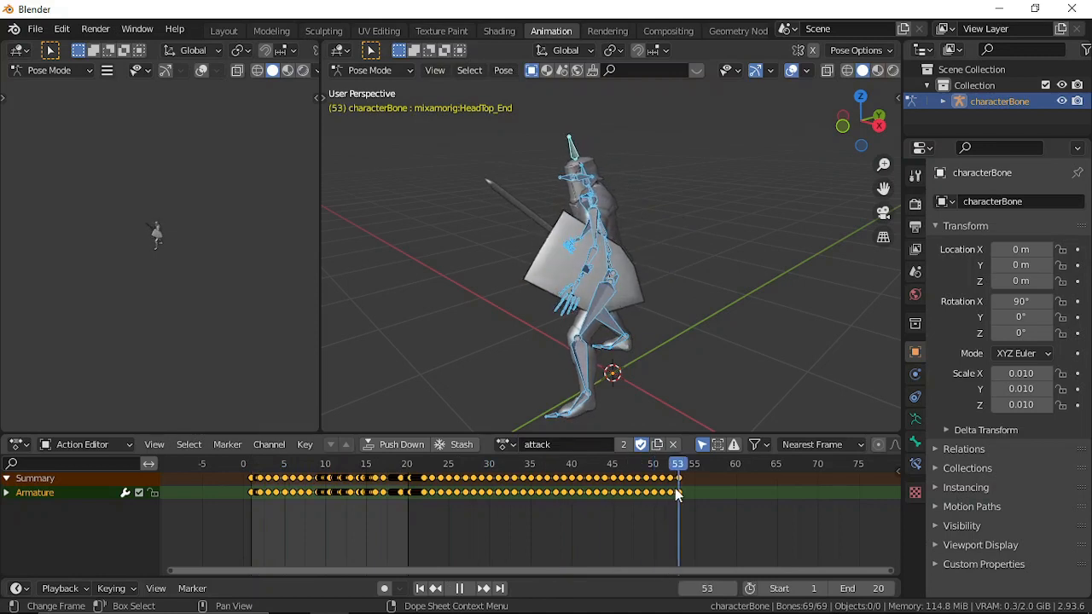
pyautogui.press('space')
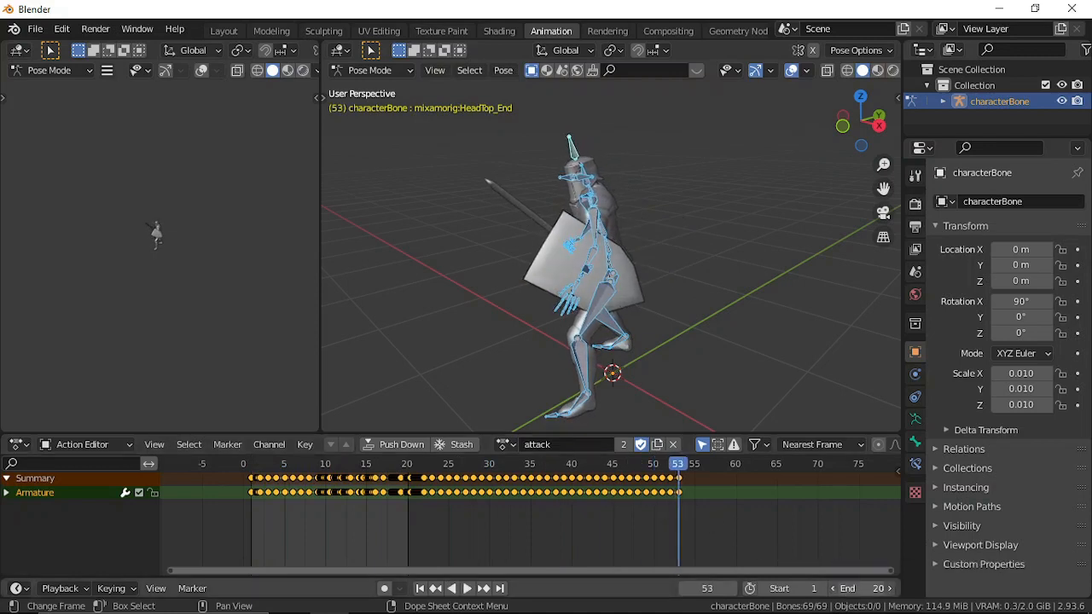
pyautogui.click(857, 588)
pyautogui.write('50')
pyautogui.press('Return')
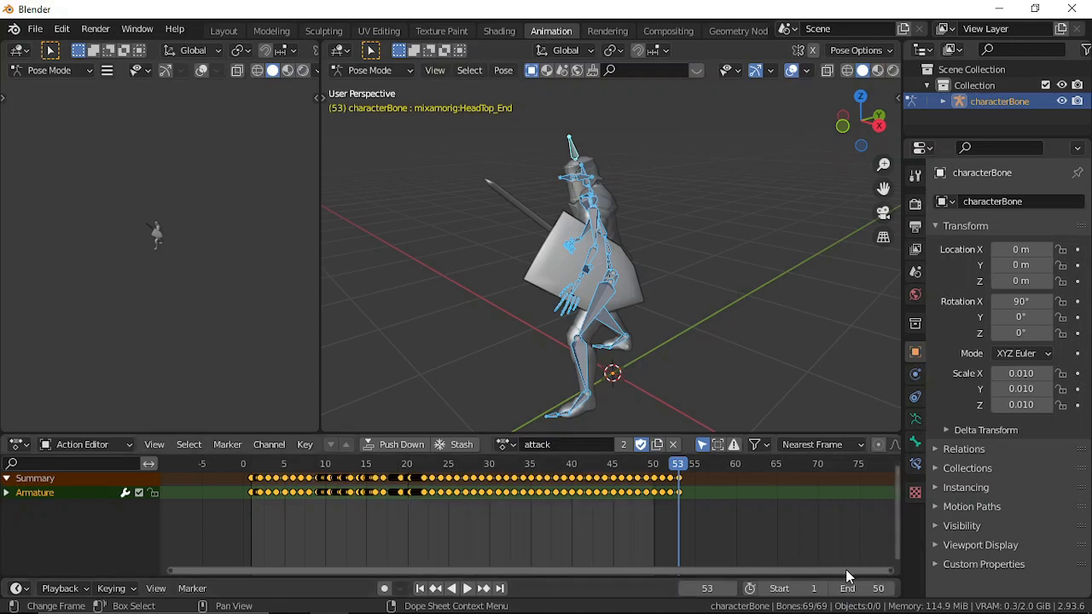
# Switch to the idle action, scrub it to frame 60, set the scene's end frame to 60 and play it back.
pyautogui.click(506, 444)
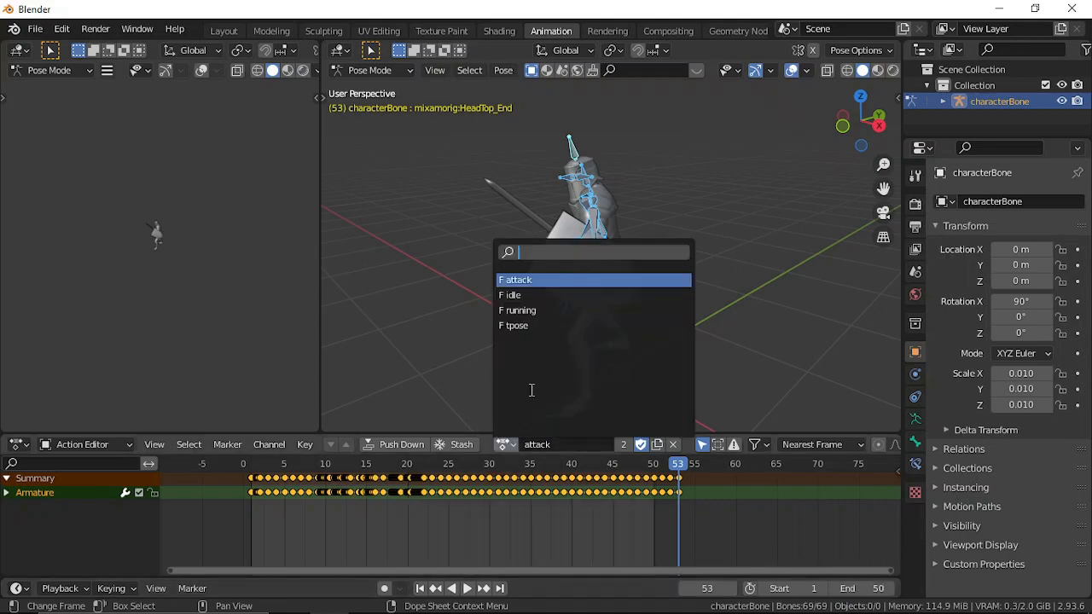
pyautogui.click(529, 295)
pyautogui.press('space')
pyautogui.moveTo(539, 468); pyautogui.dragTo(738, 493)
pyautogui.click(868, 590)
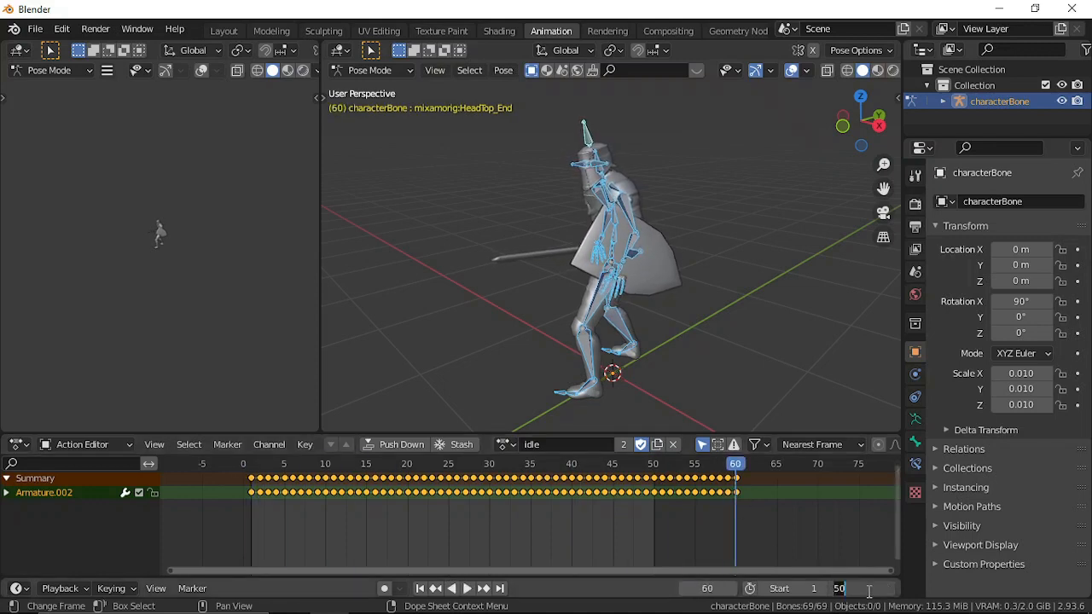
pyautogui.write('60')
pyautogui.press('Return')
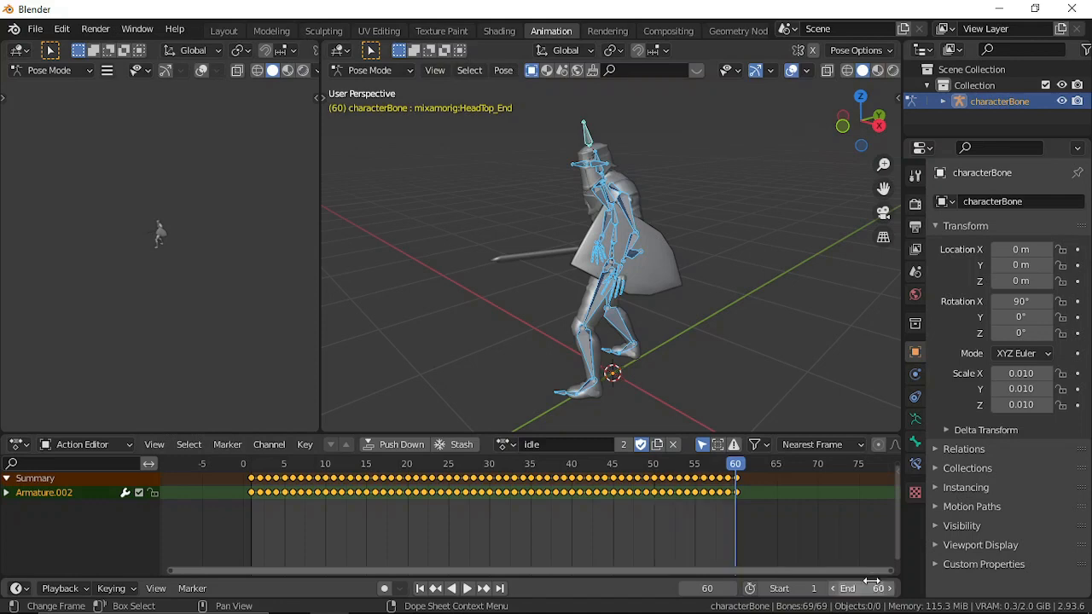
pyautogui.press('space')
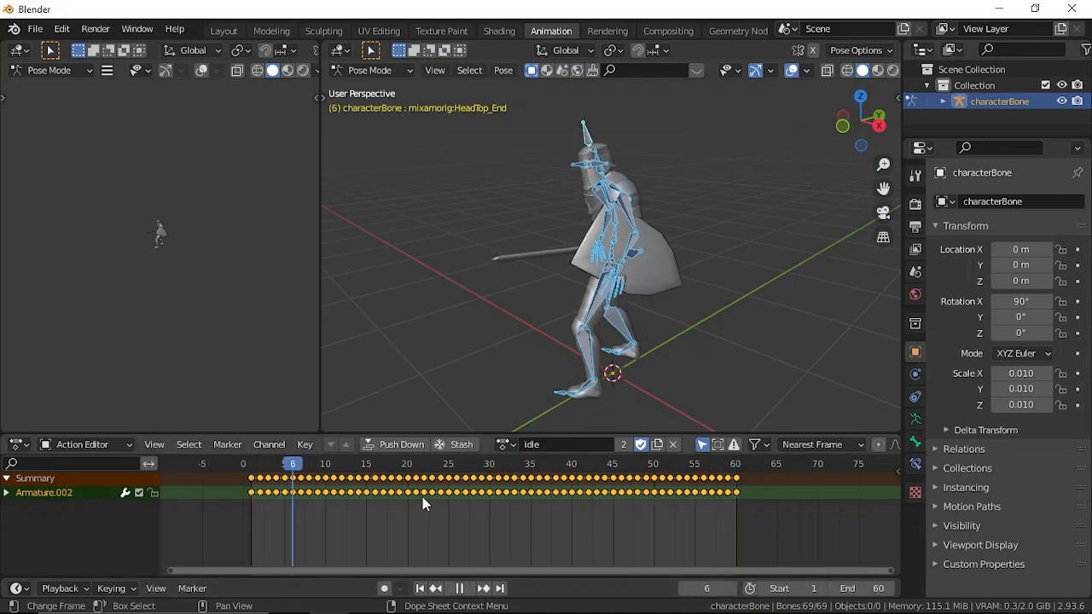
pyautogui.press('space')
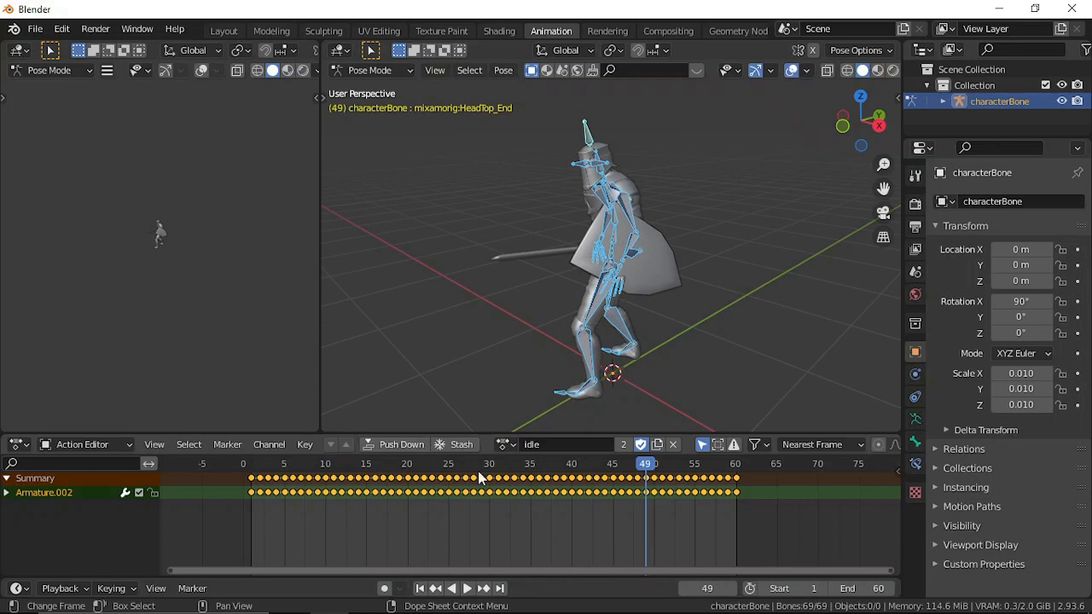
# Push the idle action down onto the NLA stack and assign the attack action to characterBone.
pyautogui.click(400, 442)
pyautogui.click(454, 444)
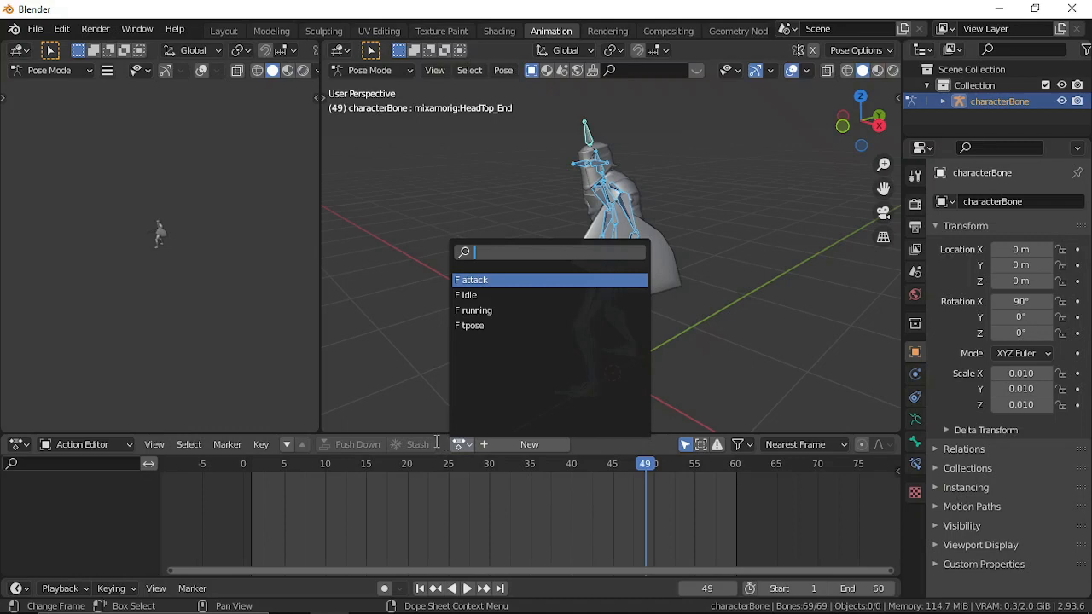
pyautogui.click(483, 279)
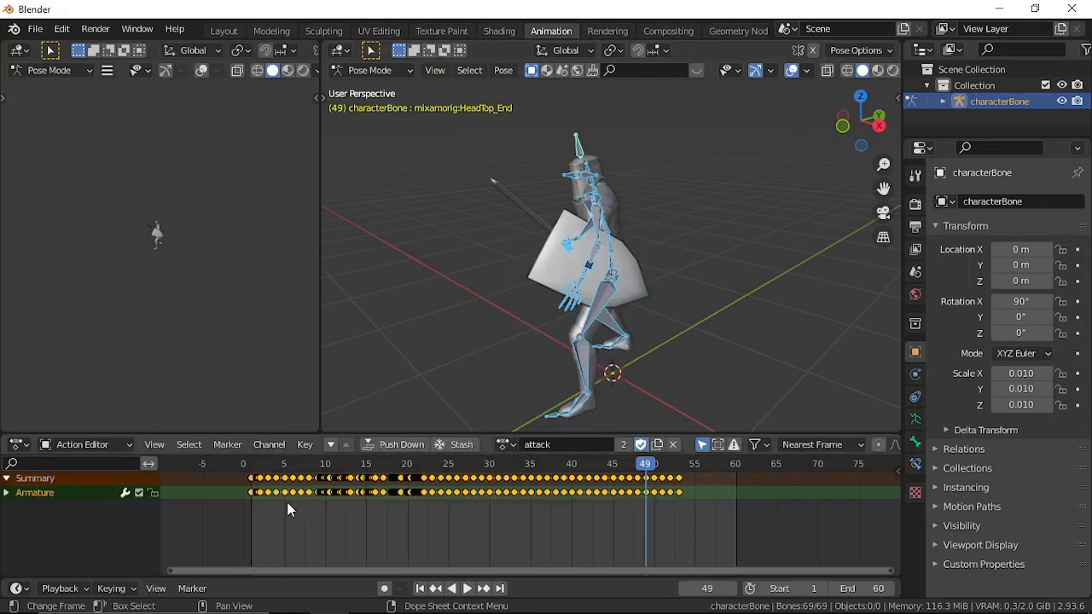
# Push the attack action down onto the NLA stack, then assign the running action to characterBone and push it down too.
pyautogui.click(388, 444)
pyautogui.click(461, 445)
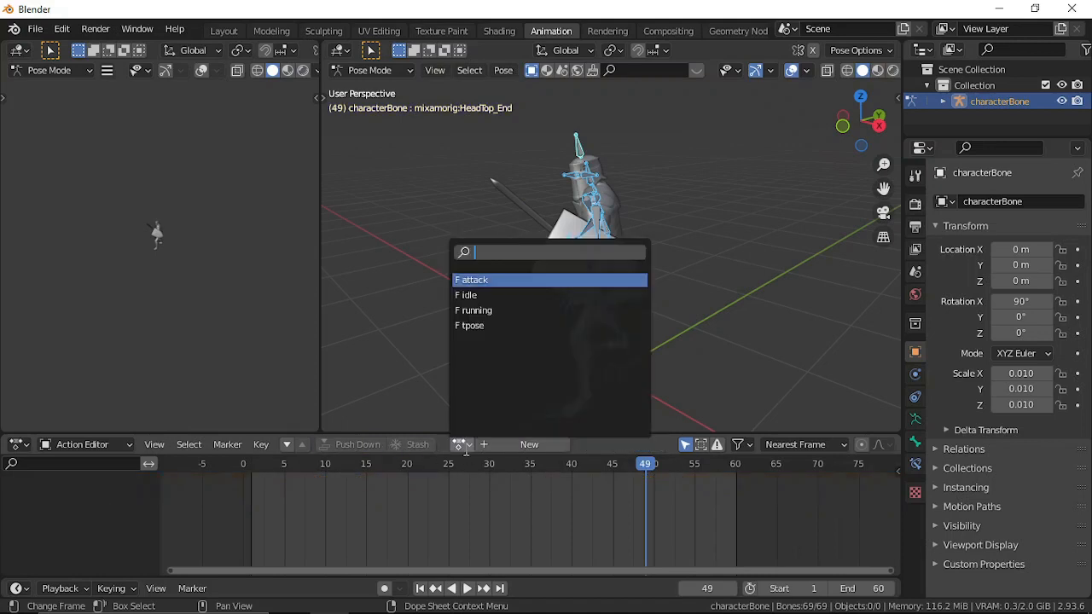
pyautogui.click(492, 311)
pyautogui.click(388, 442)
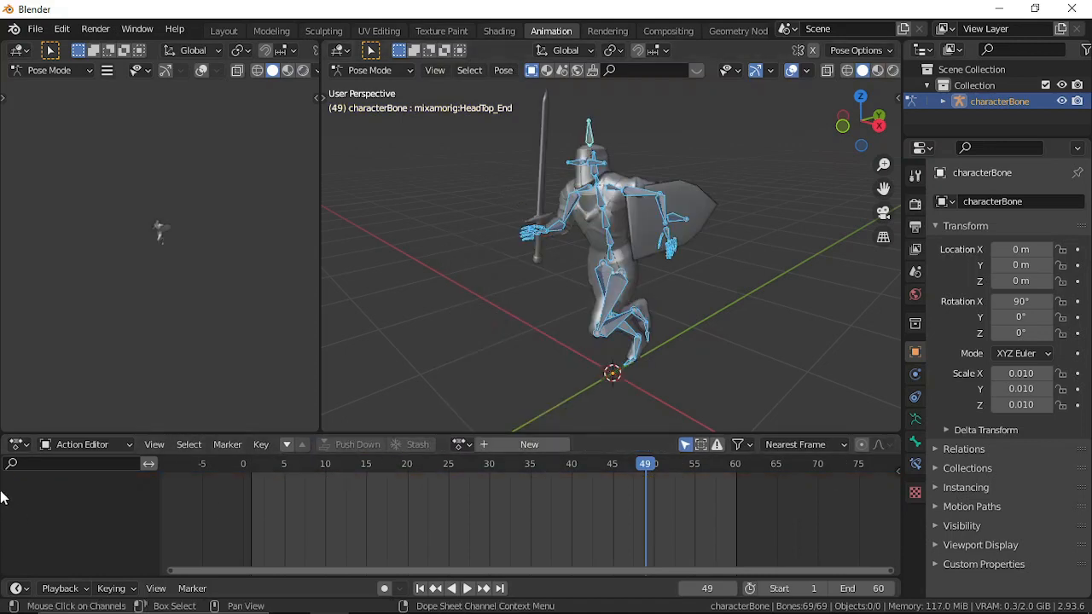
# Change the Action Editor area to the Nonlinear Animation editor and enlarge it to show all three tracks.
pyautogui.click(17, 444)
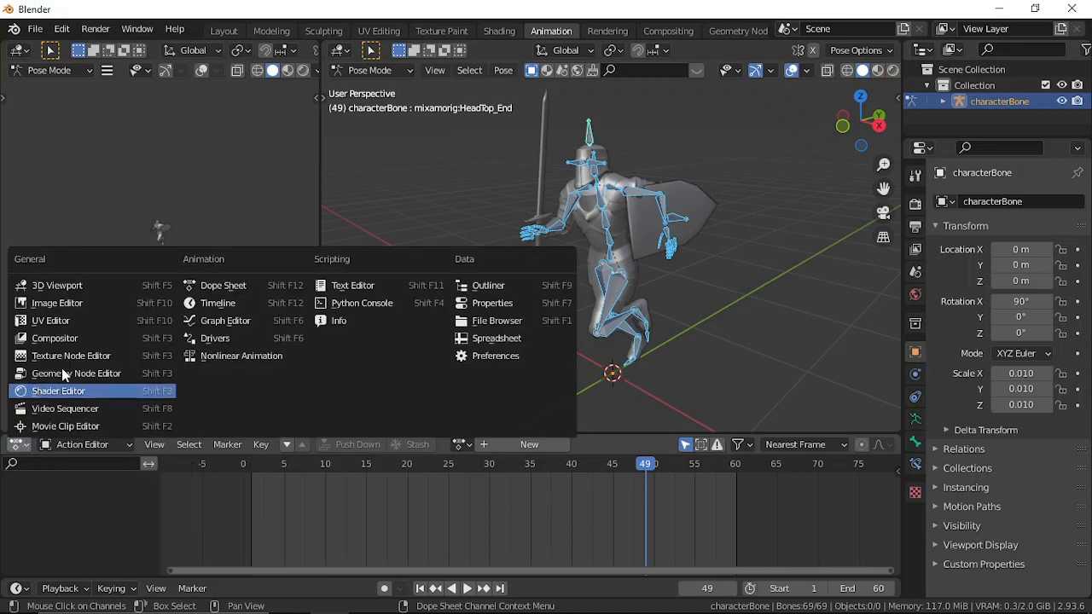
pyautogui.click(240, 355)
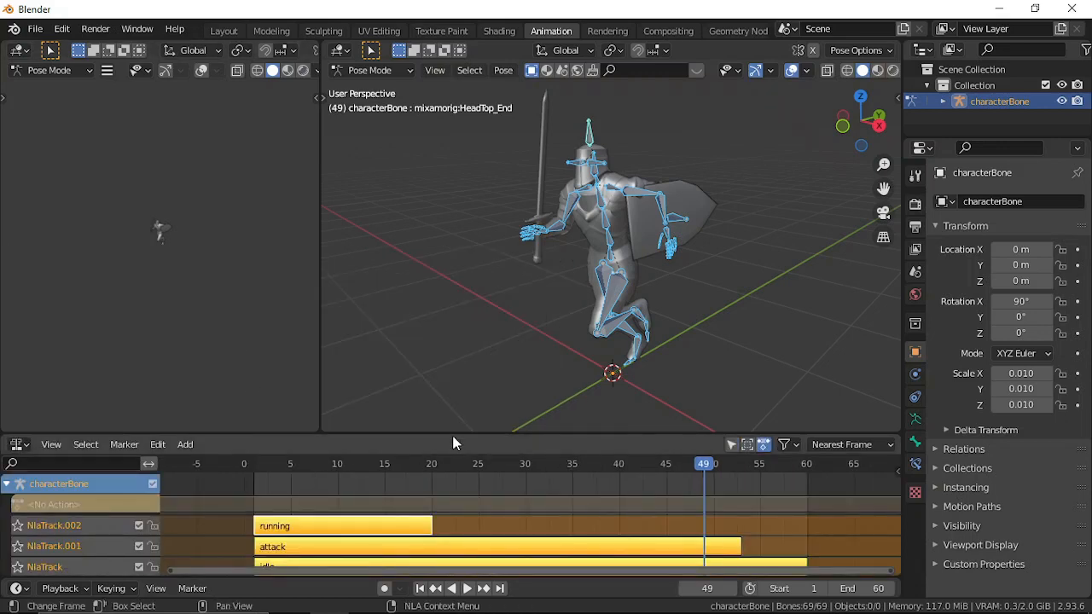
pyautogui.moveTo(470, 434); pyautogui.dragTo(470, 375)
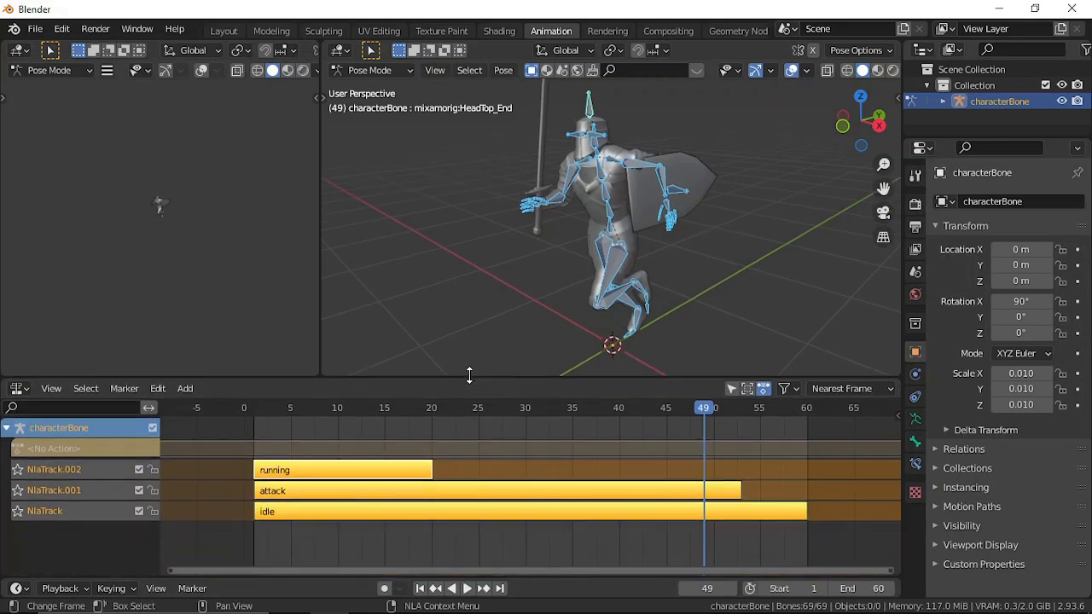
# Rename the NLA track holding the running strip as running and the one holding the attack strip as attack.
pyautogui.doubleClick(39, 466)
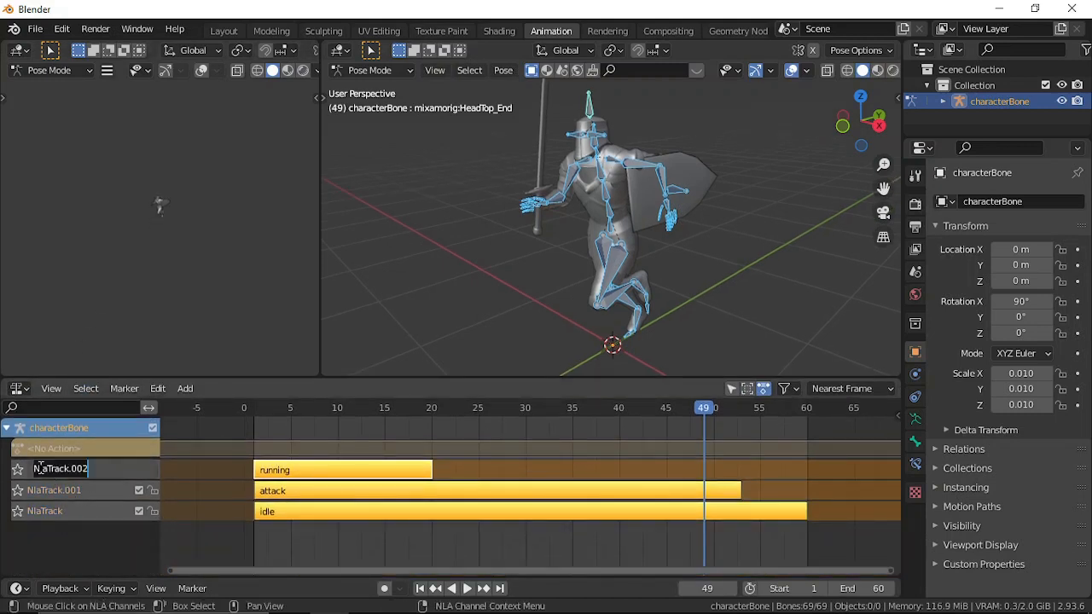
pyautogui.hotkey('ctrl', 'a')
pyautogui.write('running')
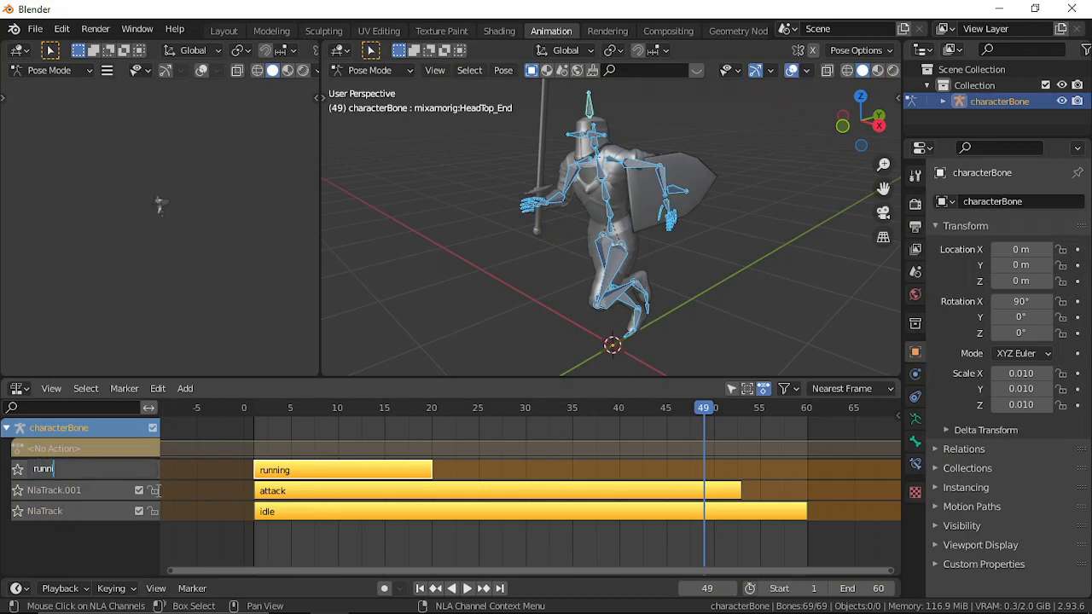
pyautogui.press('Return')
pyautogui.doubleClick(80, 490)
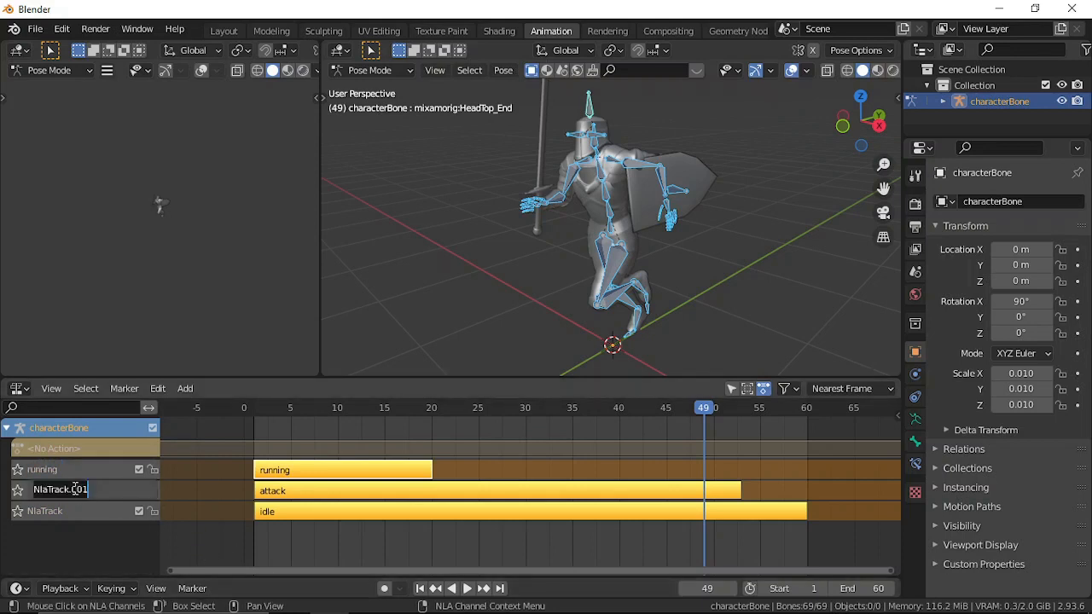
pyautogui.hotkey('ctrl', 'a')
pyautogui.write('attack')
pyautogui.press('Return')
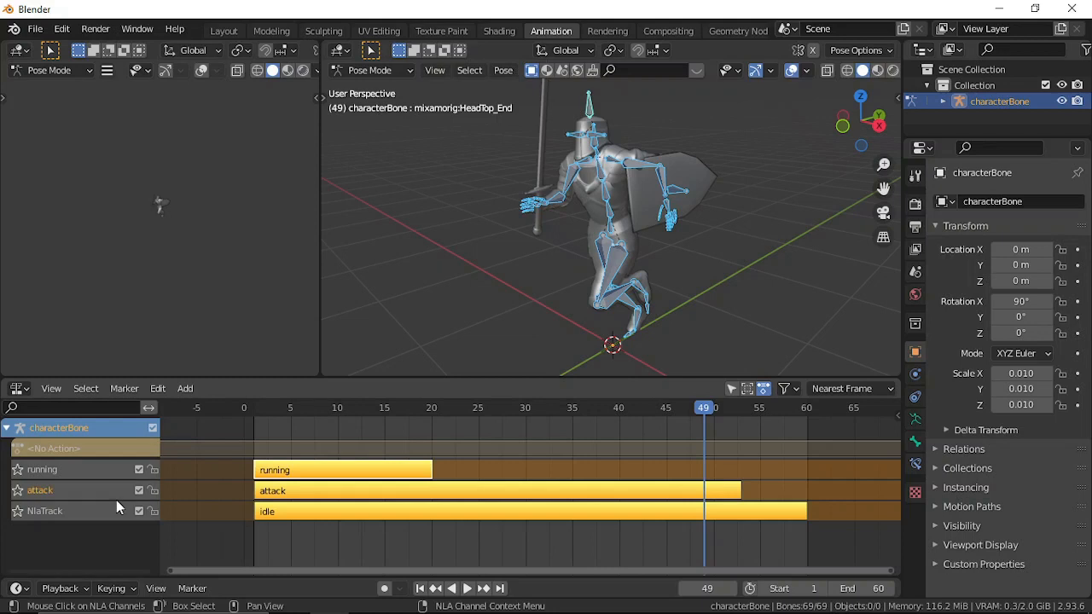
# Rename the NLA track holding the idle strip as idle and reduce the height of the Nonlinear Animation editor.
pyautogui.doubleClick(67, 511)
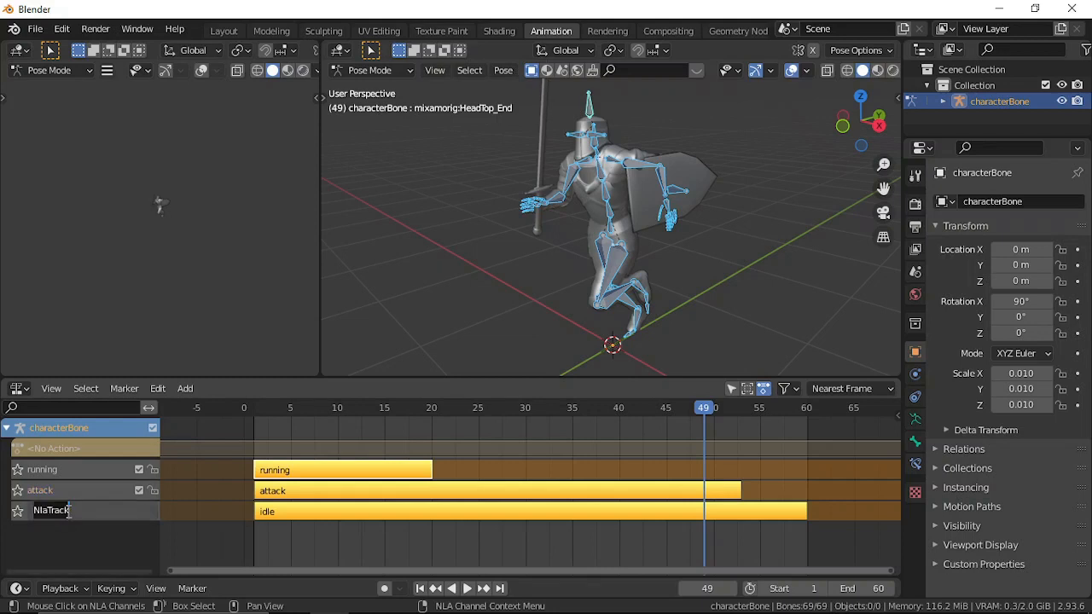
pyautogui.write('idle')
pyautogui.press('Return')
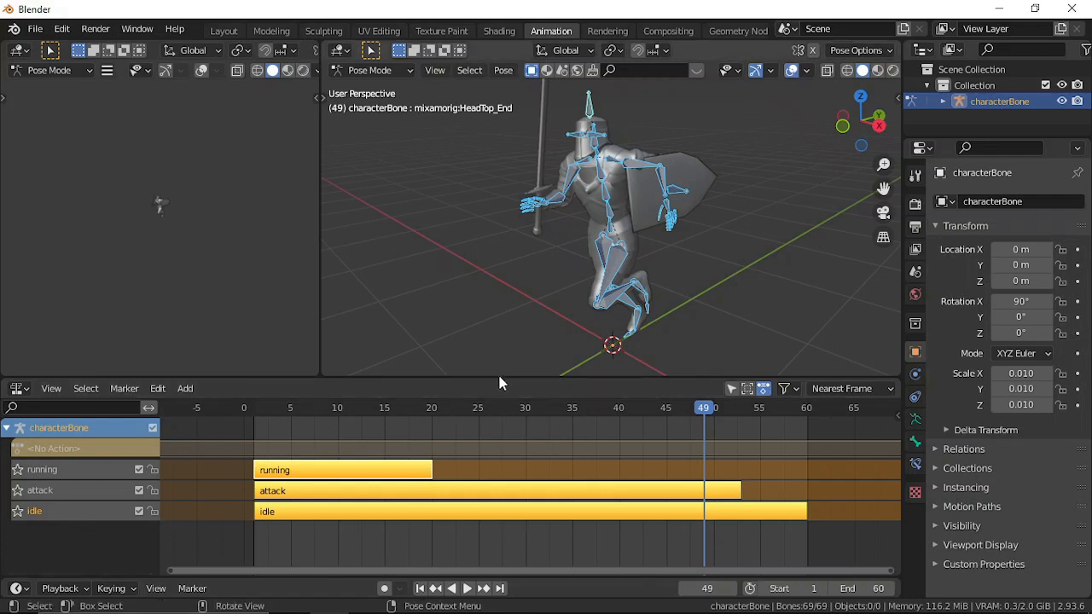
pyautogui.moveTo(507, 377); pyautogui.dragTo(510, 406)
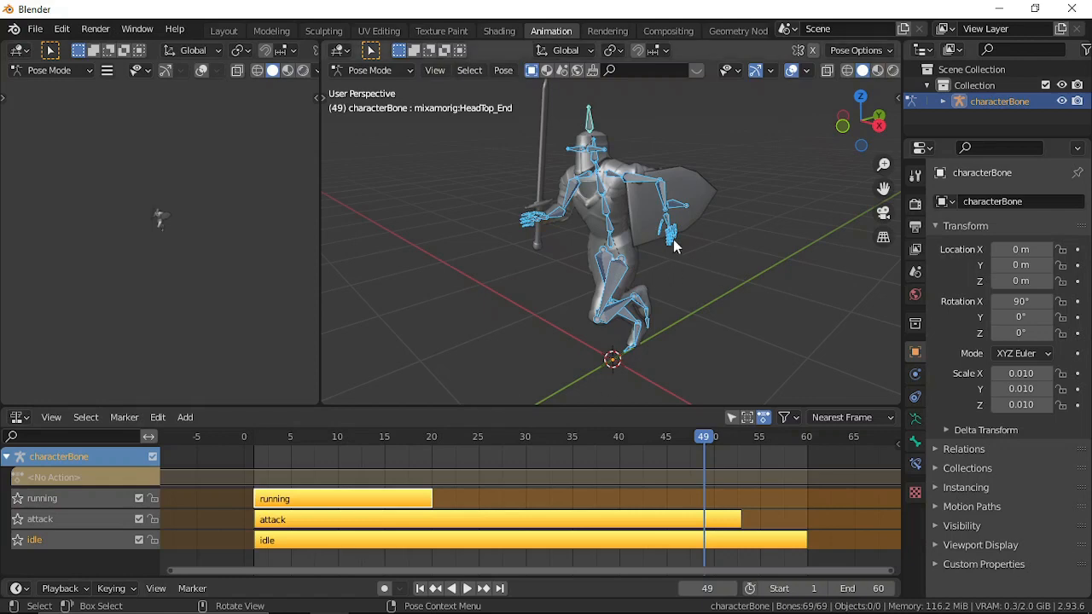
# Inspect the character and its armature in the Layout workspace, and return to the Animation workspace.
pyautogui.click(223, 32)
pyautogui.scroll(2, 523, 253)
pyautogui.moveTo(561, 349); pyautogui.dragTo(706, 347, button='middle')
pyautogui.scroll(-3, 278, 365)
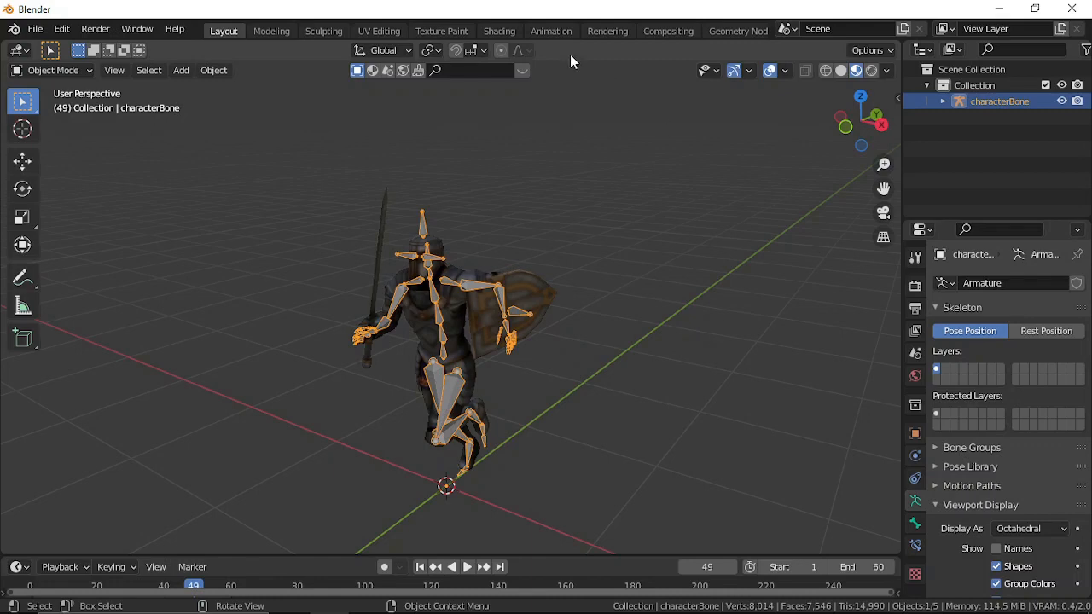
pyautogui.click(551, 30)
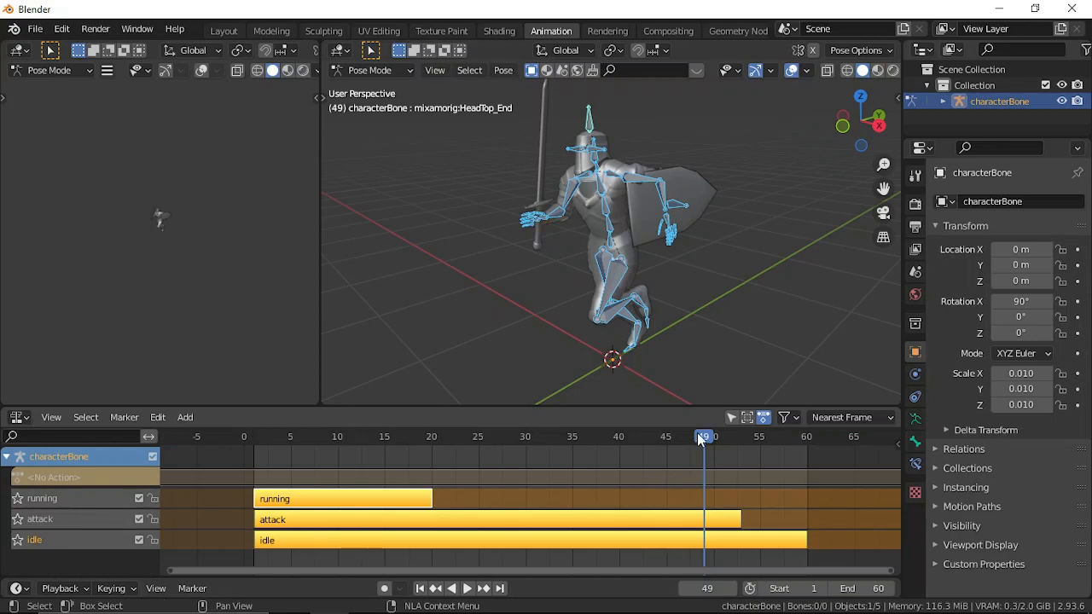
# Preview the running and attack tracks by soloing each in turn, starting playback from frame 1.
pyautogui.moveTo(699, 439); pyautogui.dragTo(253, 499)
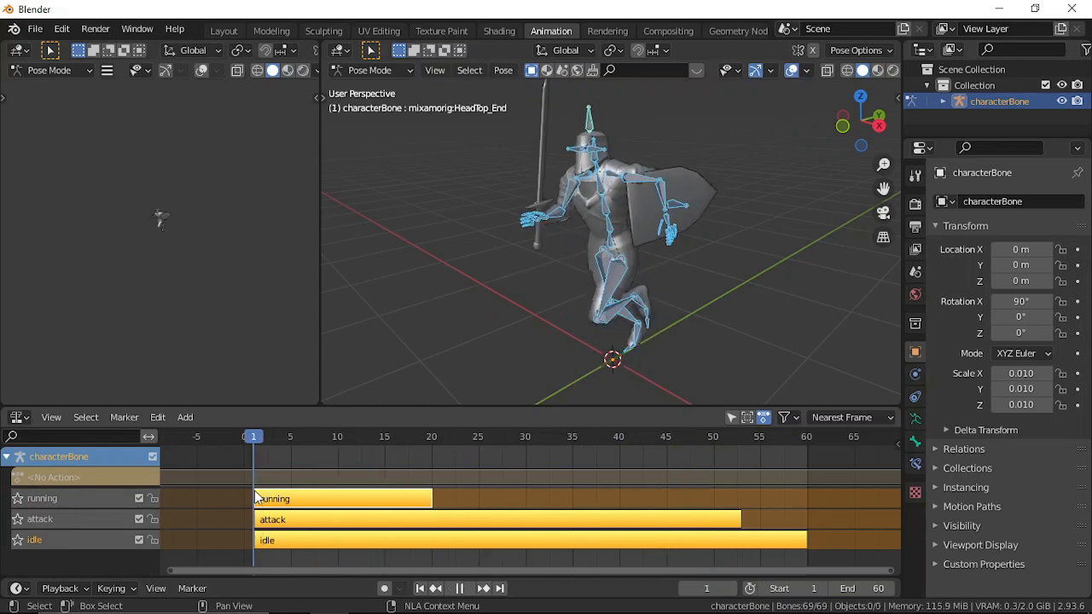
pyautogui.click(17, 498)
pyautogui.press('space')
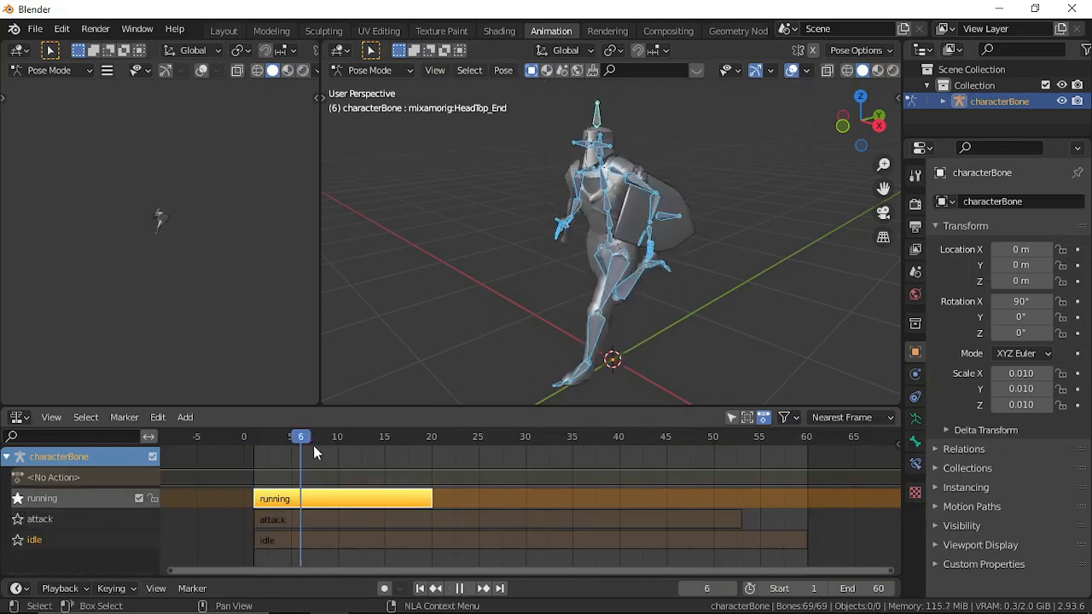
pyautogui.press('space')
pyautogui.click(17, 519)
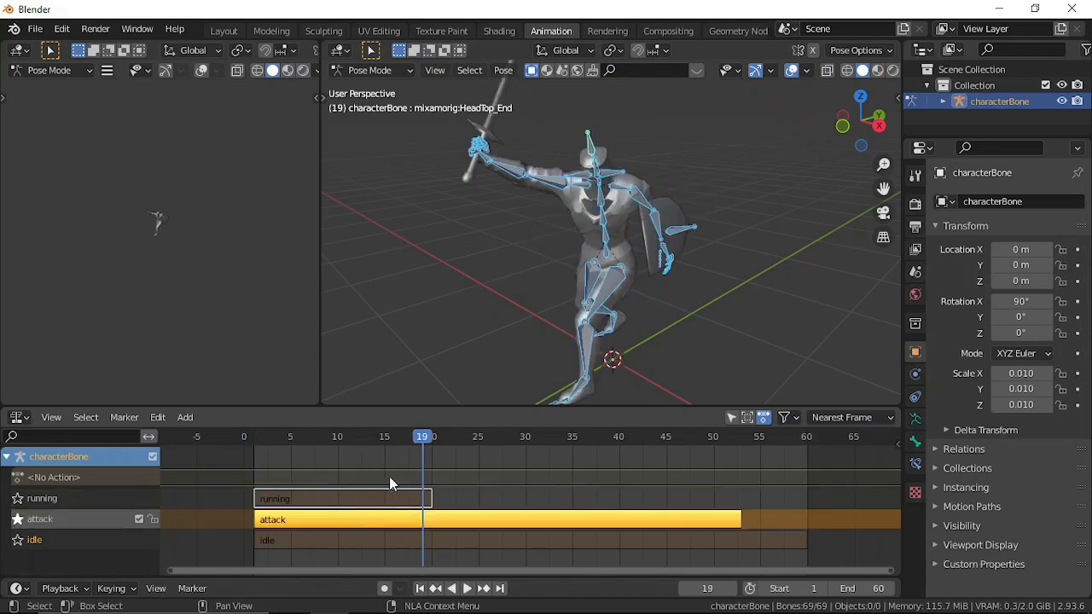
# Rewind to near the start of the timeline, solo the idle track and play it back briefly.
pyautogui.moveTo(425, 444); pyautogui.dragTo(271, 487)
pyautogui.click(17, 540)
pyautogui.press('space')
pyautogui.press('space')
# Switch to the Layout workspace and examine the character in its idle pose from another angle.
pyautogui.click(224, 30)
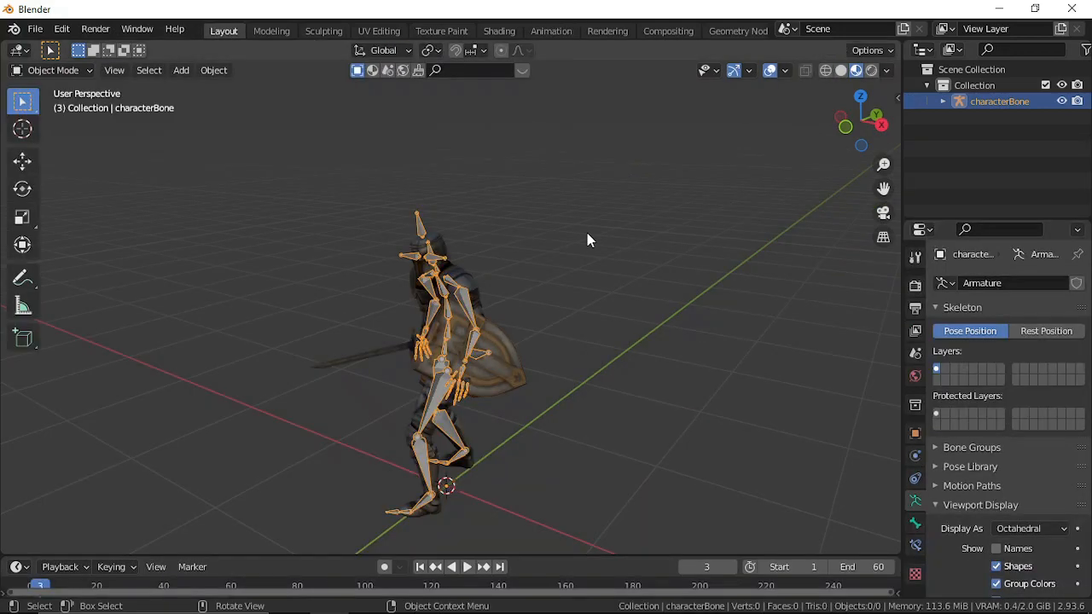
pyautogui.moveTo(586, 234); pyautogui.dragTo(740, 318, button='middle')
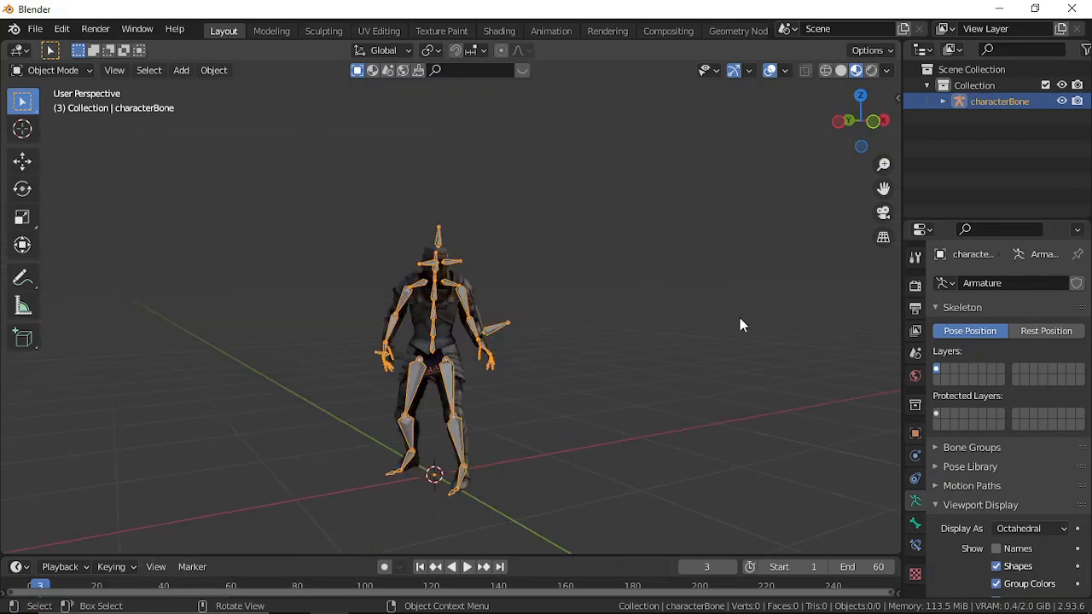